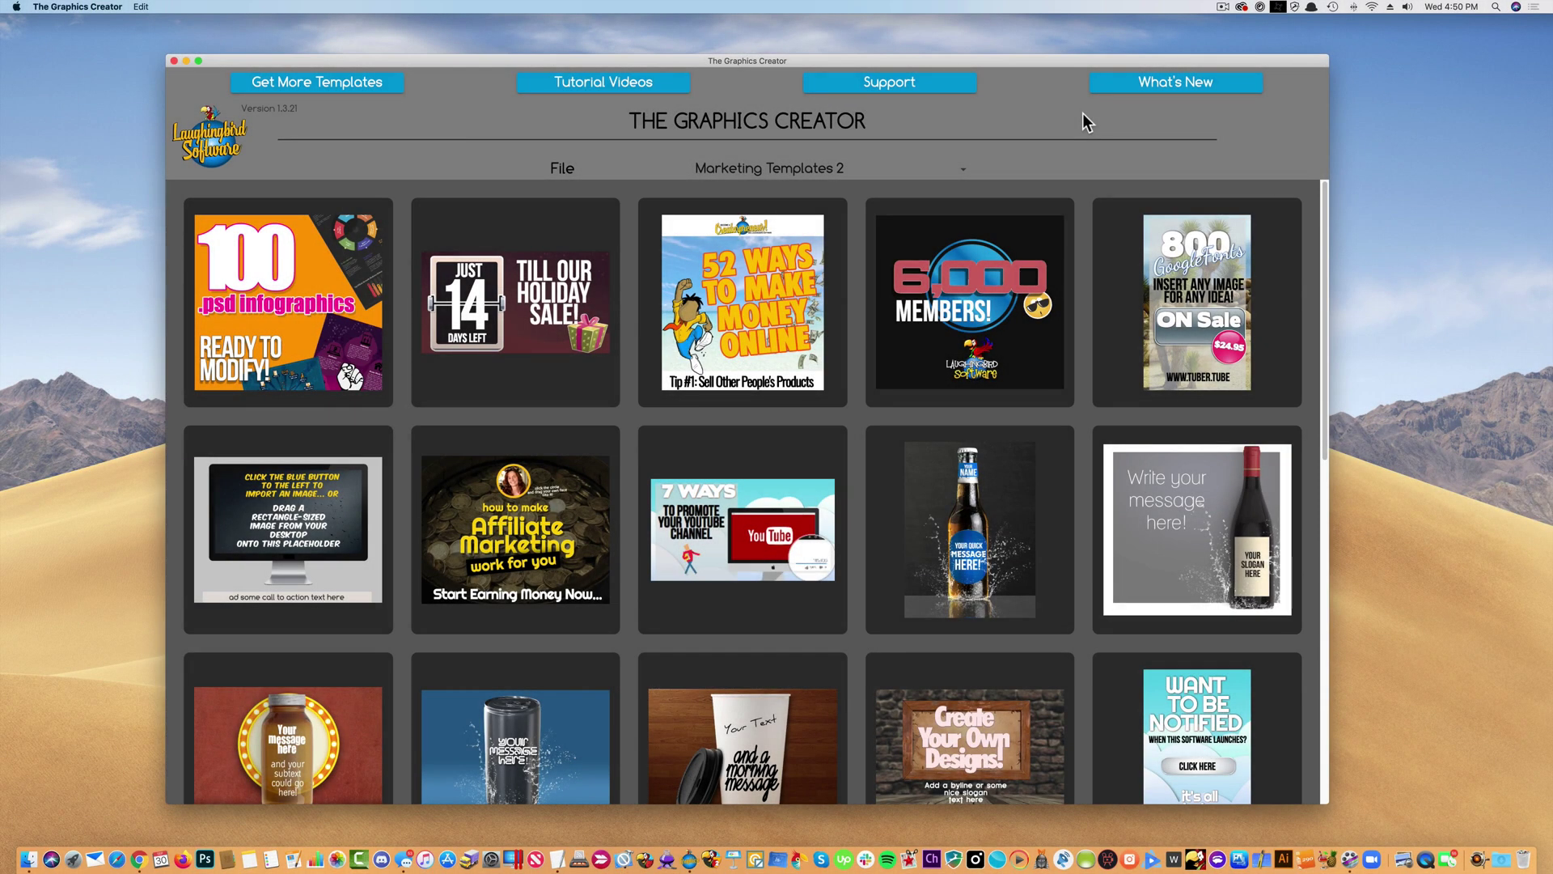
Step: Open the beer bottle template from the Marketing Templates 2 collection
left_click_drag(1322, 247, 1326, 299)
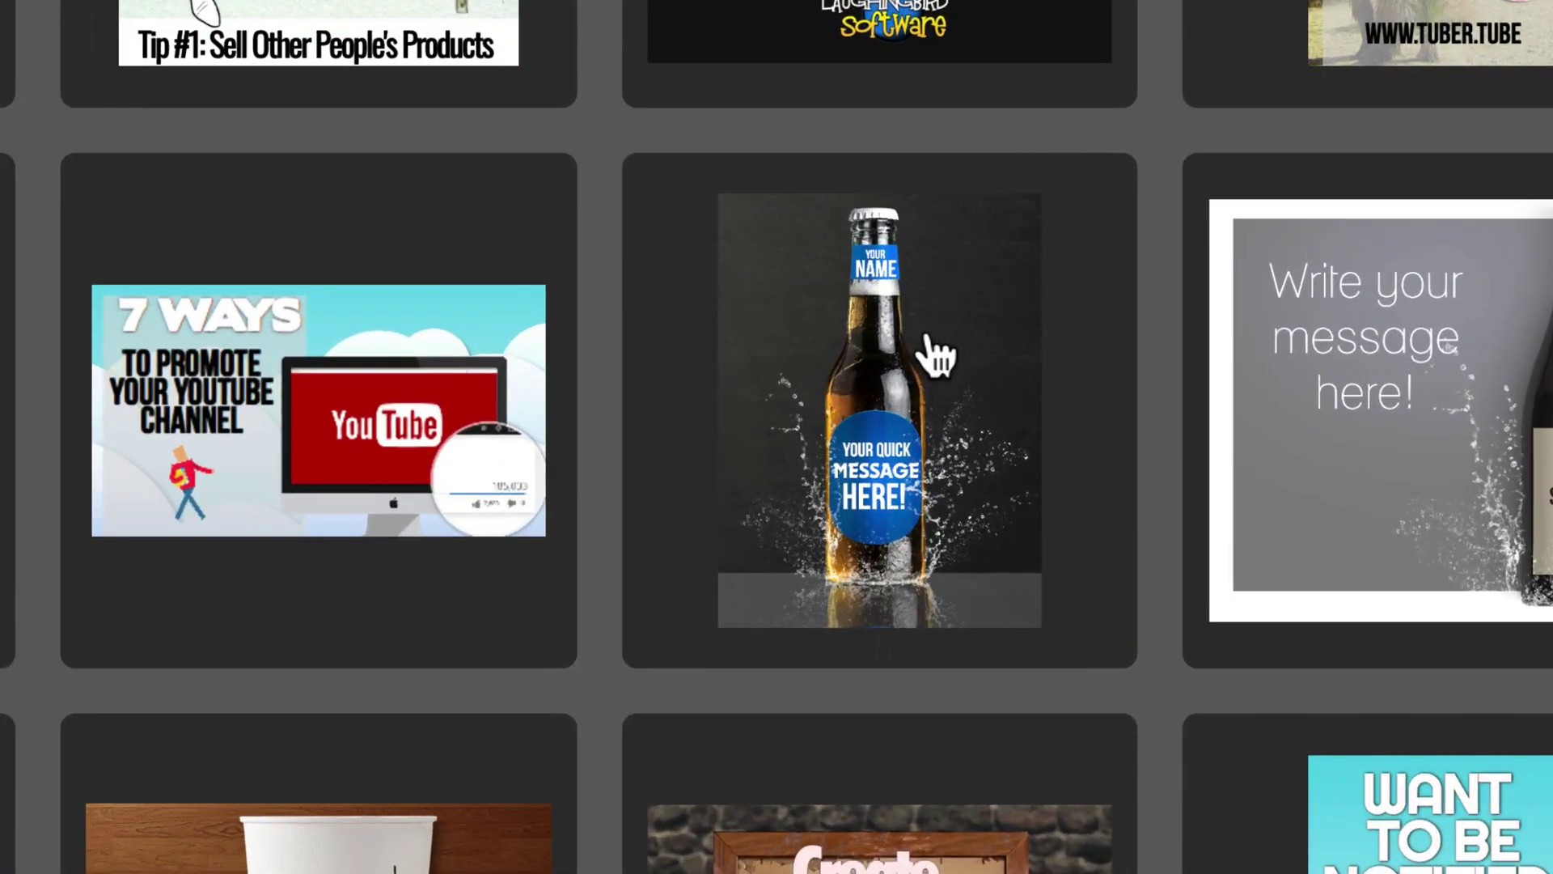
left_click(991, 366)
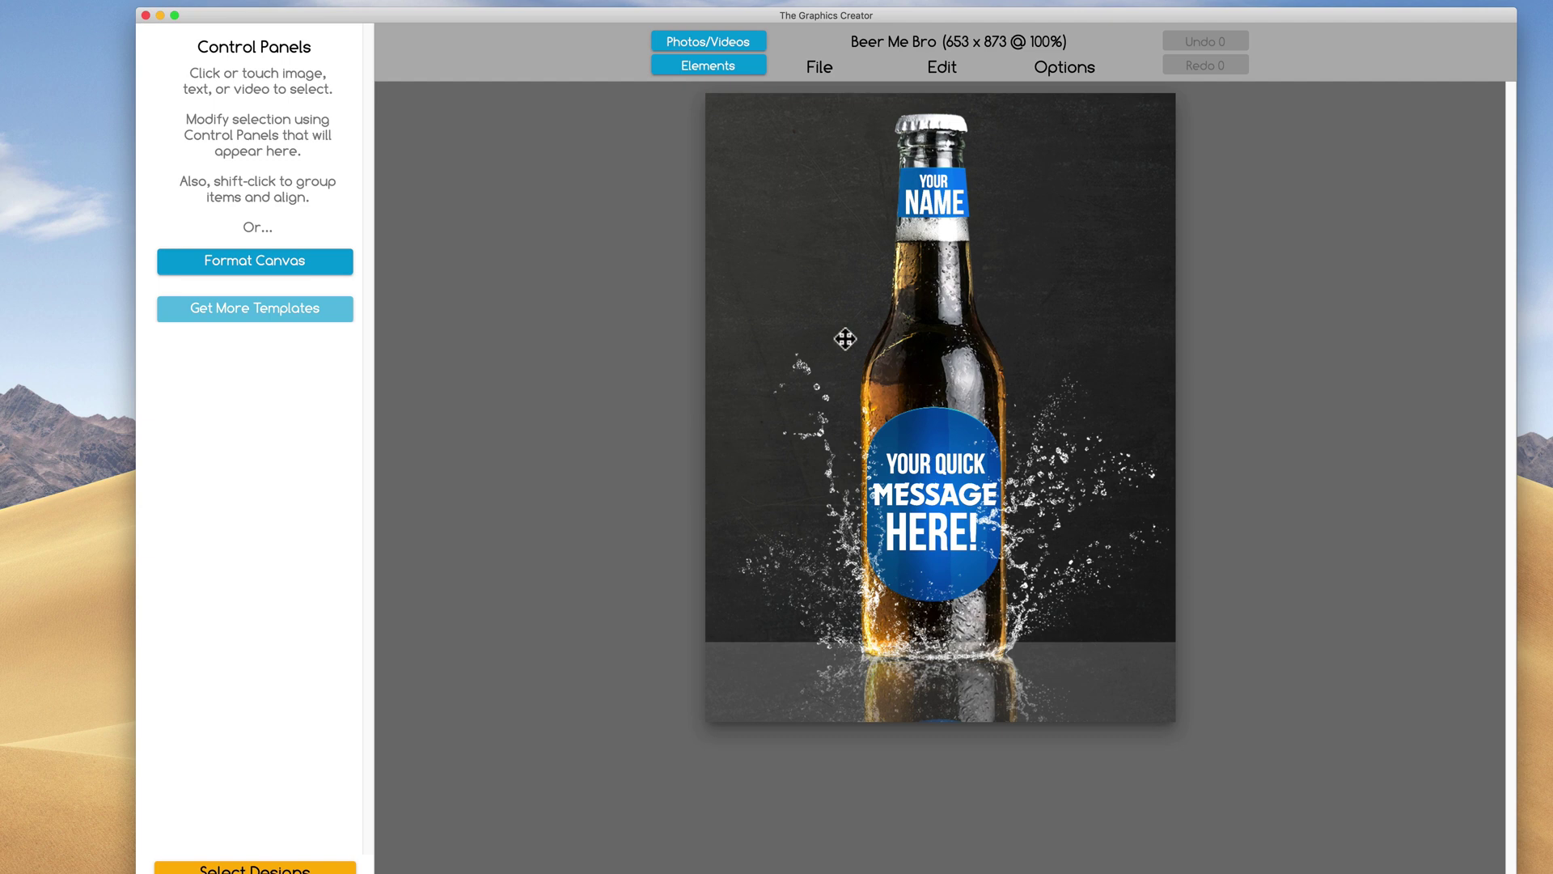
Step: Enlarge the canvas to 1347 wide by 1013 high
left_click(233, 270)
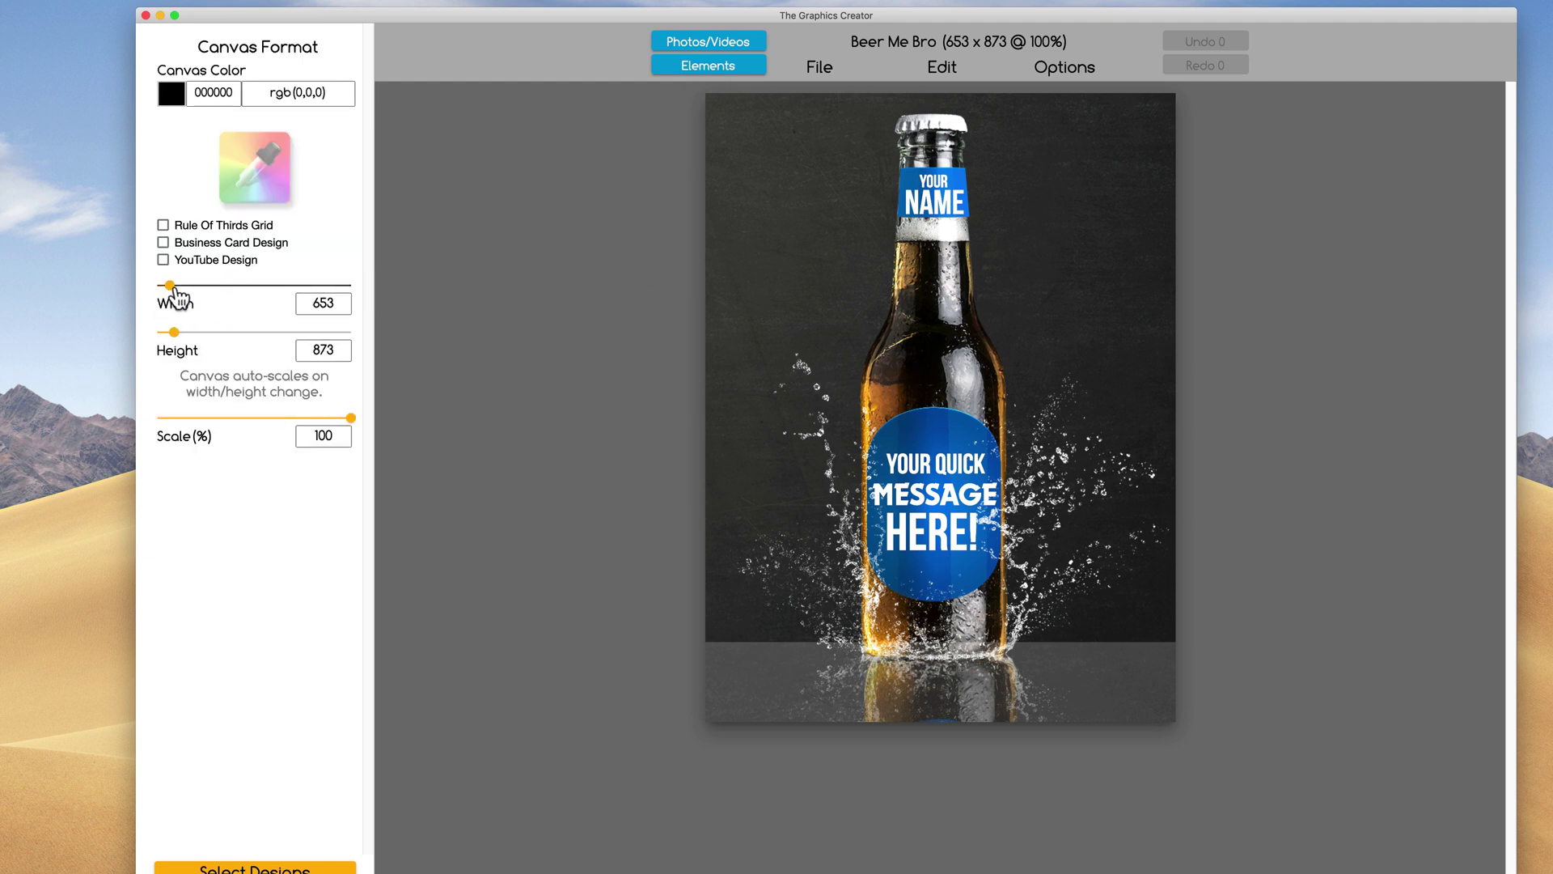
left_click_drag(170, 285, 179, 333)
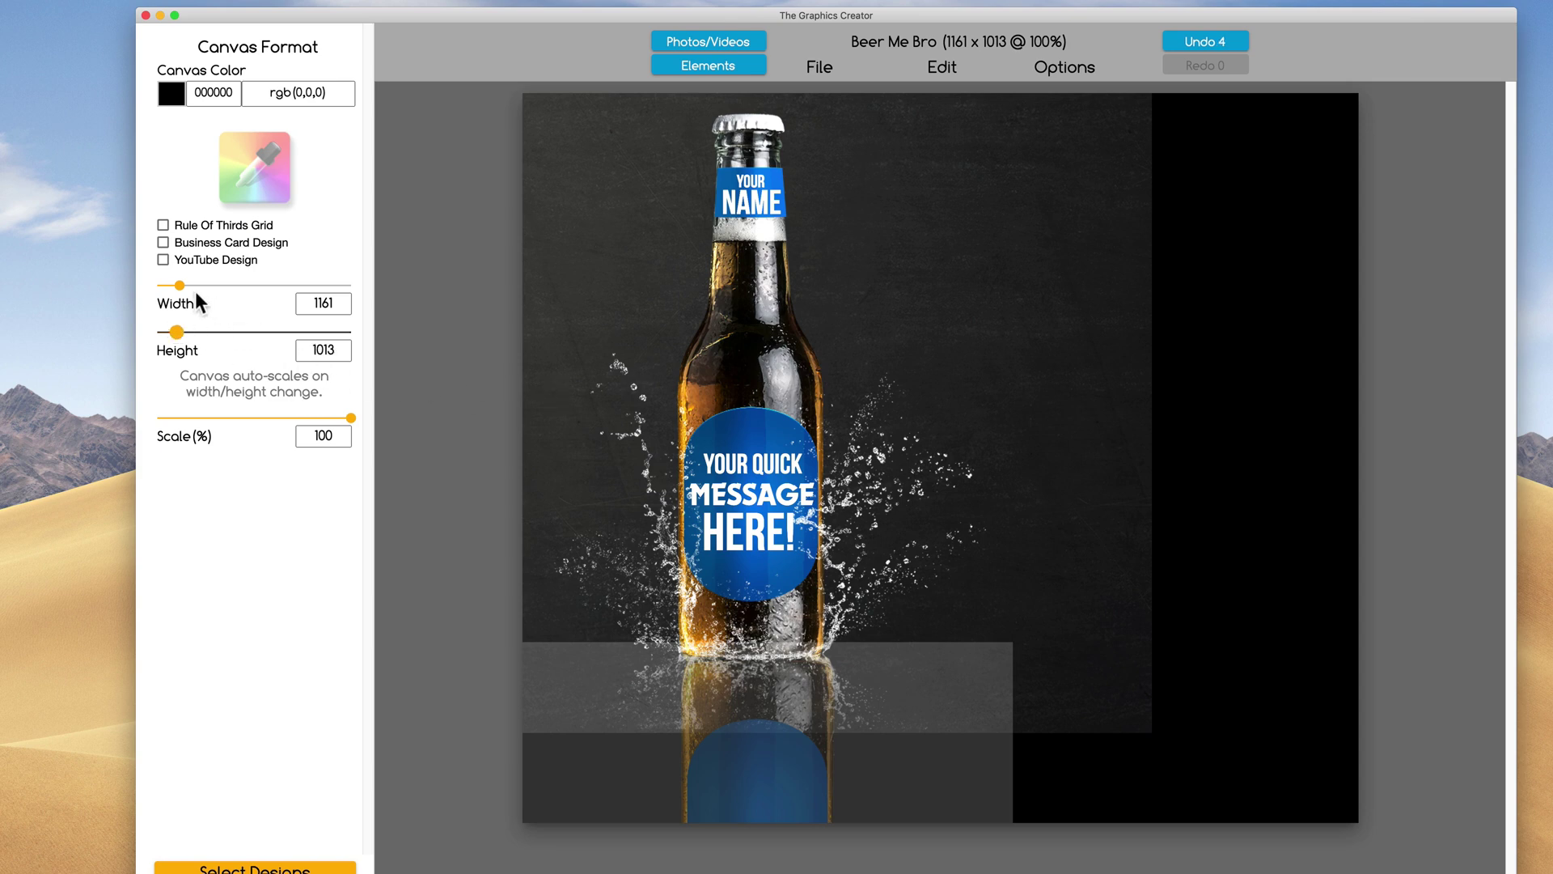
left_click_drag(182, 285, 184, 285)
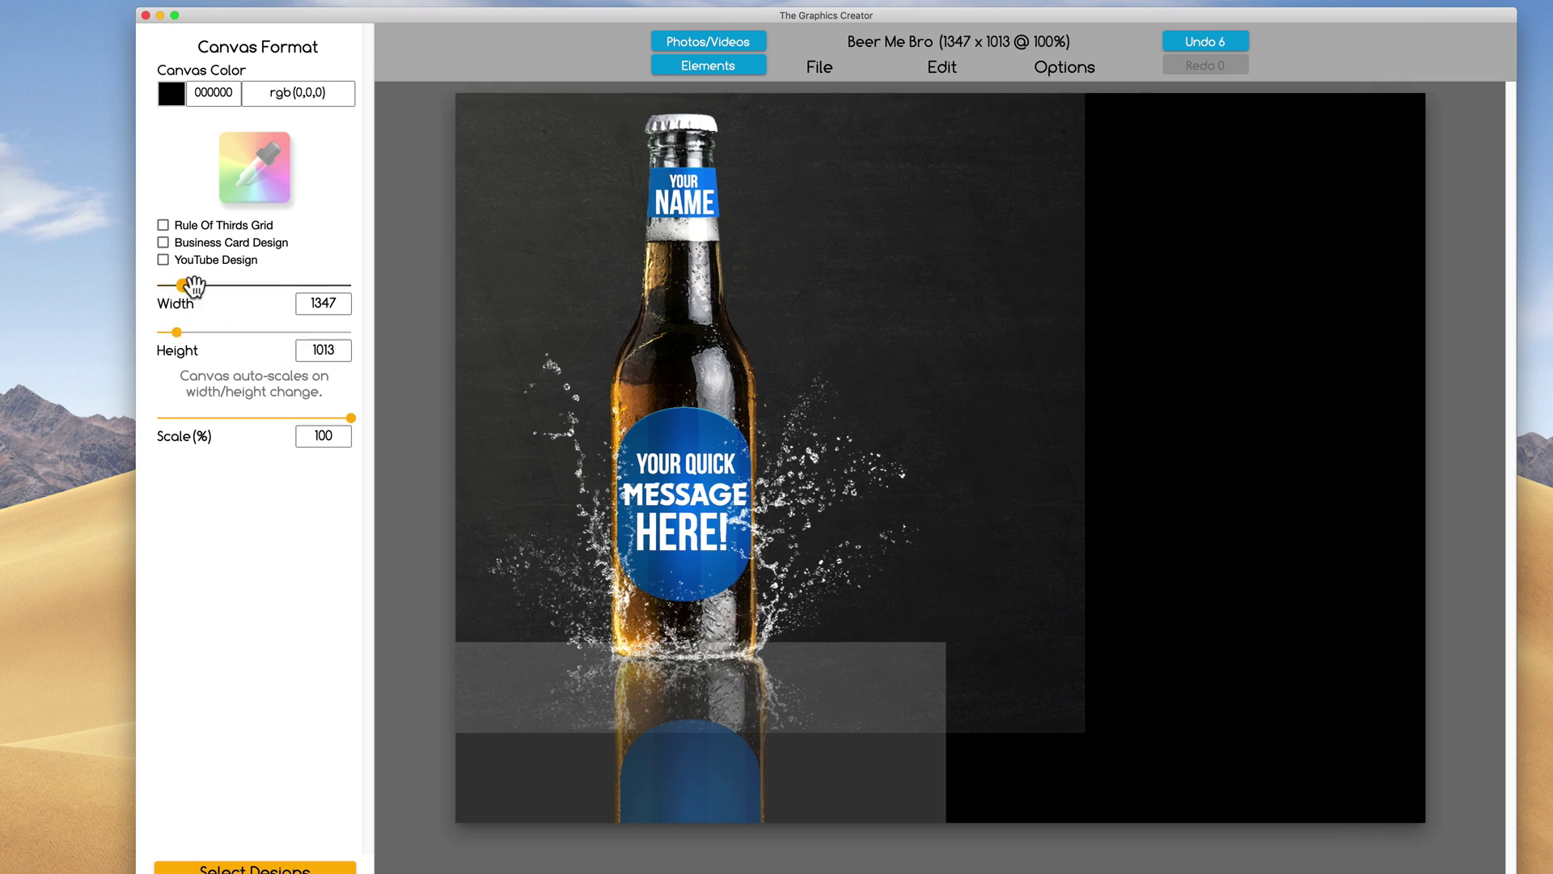
left_click(323, 314)
left_click(328, 359)
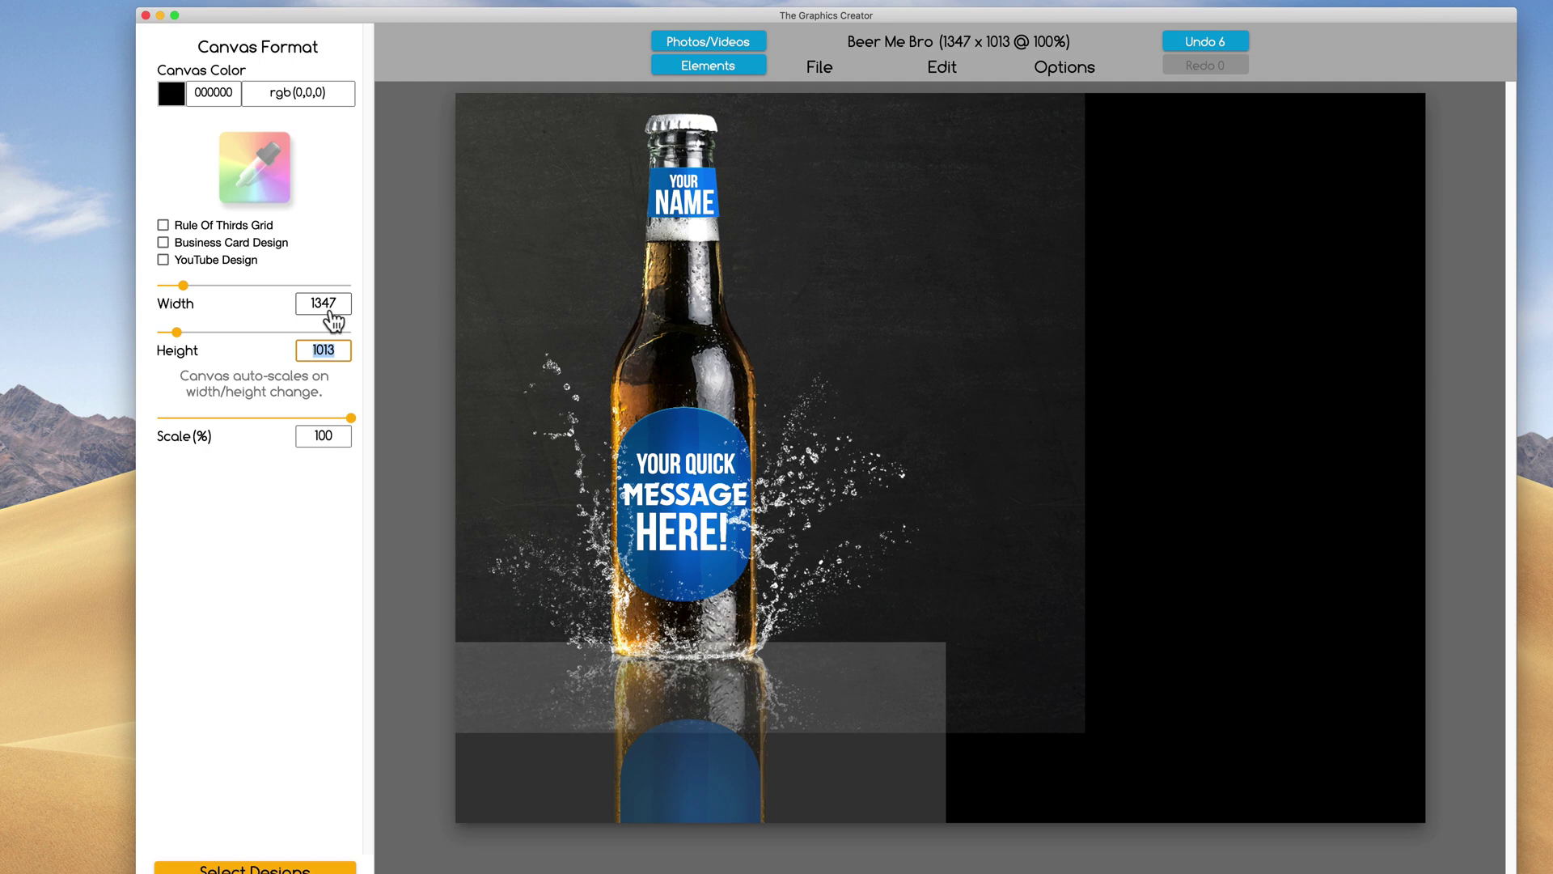
Step: Stretch the dark background and tabletop images to fill the enlarged canvas, and nudge the water splash slightly left
left_click(951, 364)
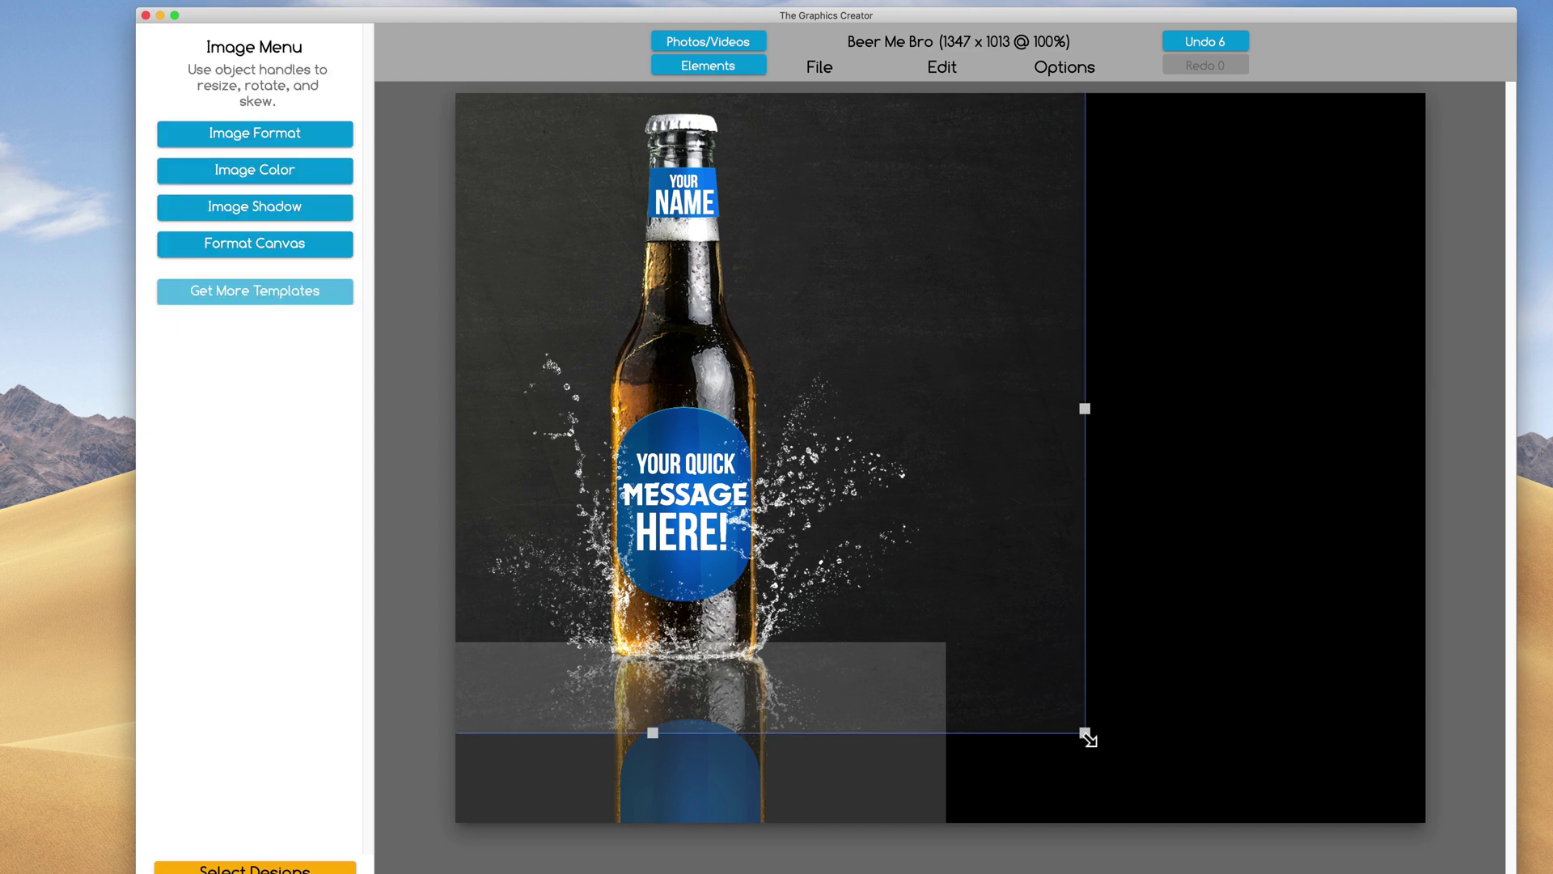
left_click_drag(1087, 736, 1453, 793)
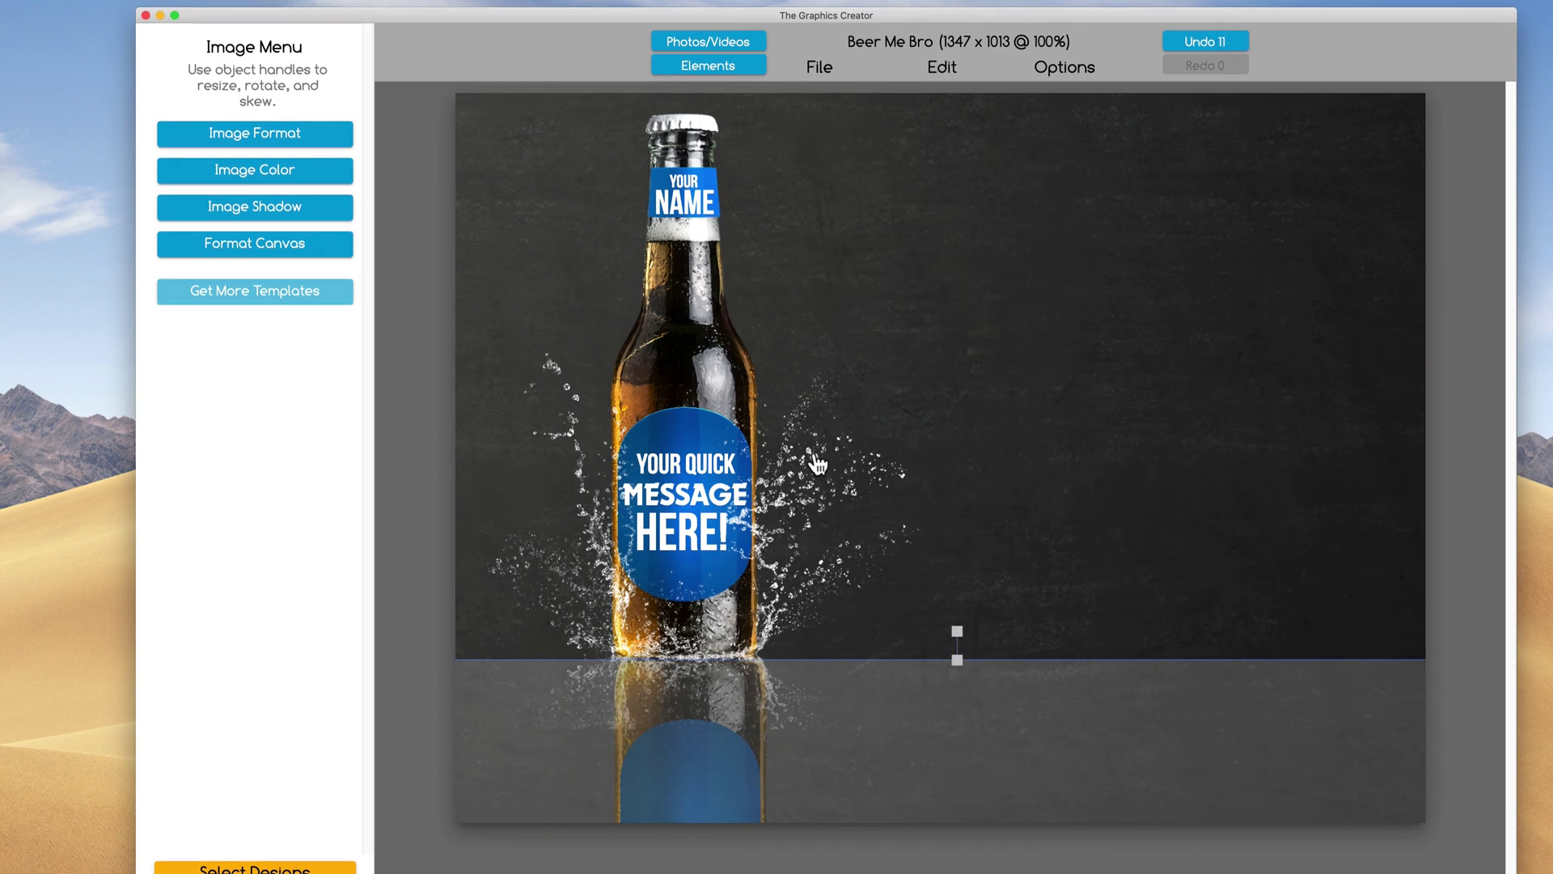
mouse_move(817, 464)
left_mouse_down()
mouse_move(839, 464)
mouse_move(804, 436)
mouse_move(802, 455)
left_mouse_up()
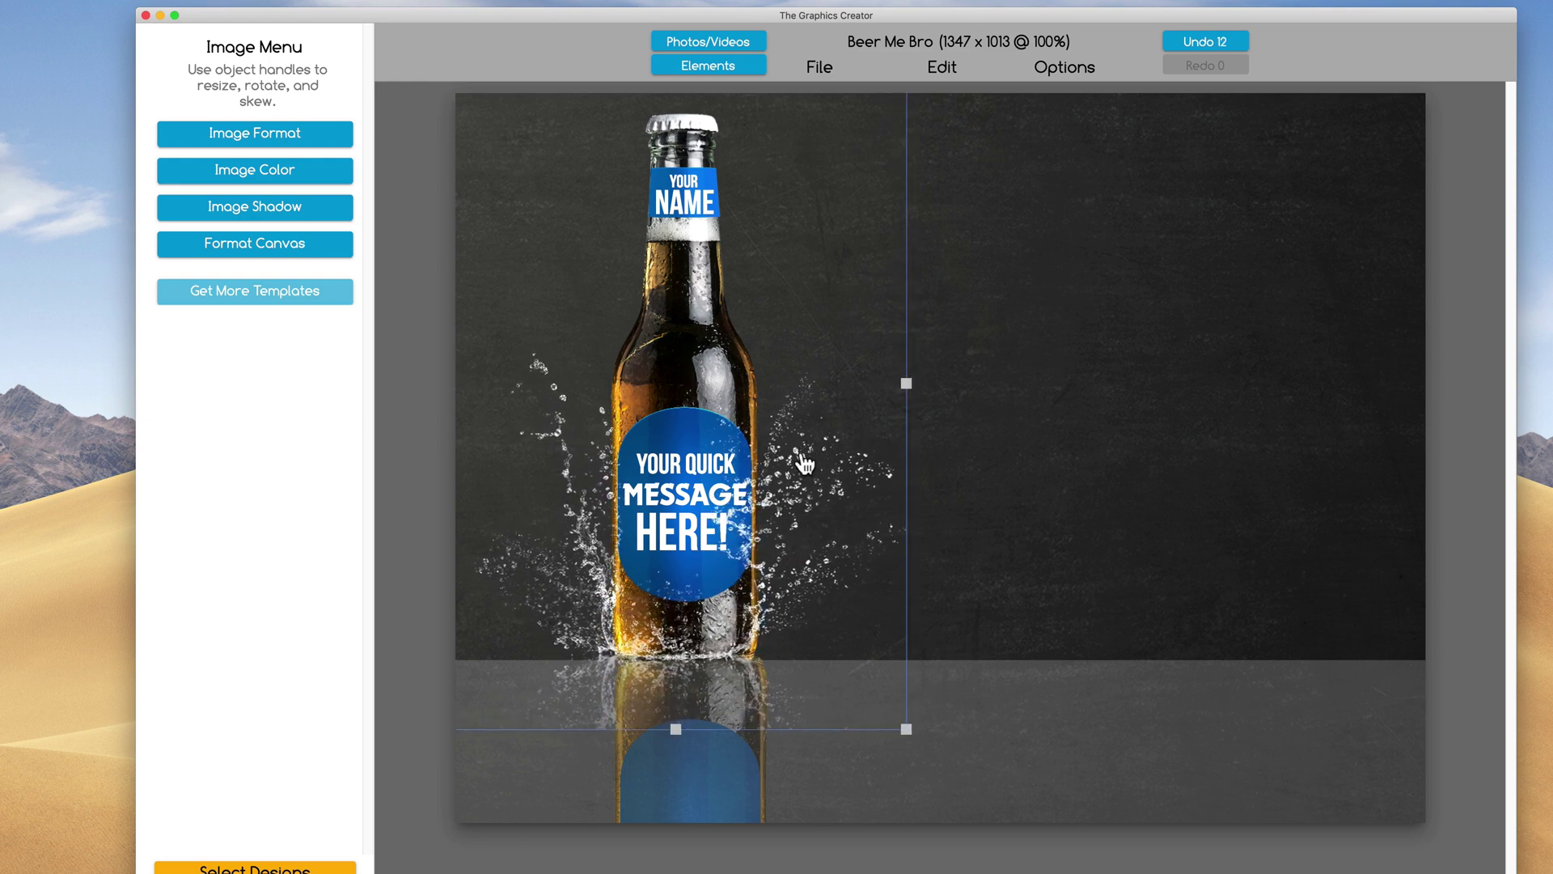
Step: Reduce the canvas scale to 28% and return it to 100%
left_click(245, 247)
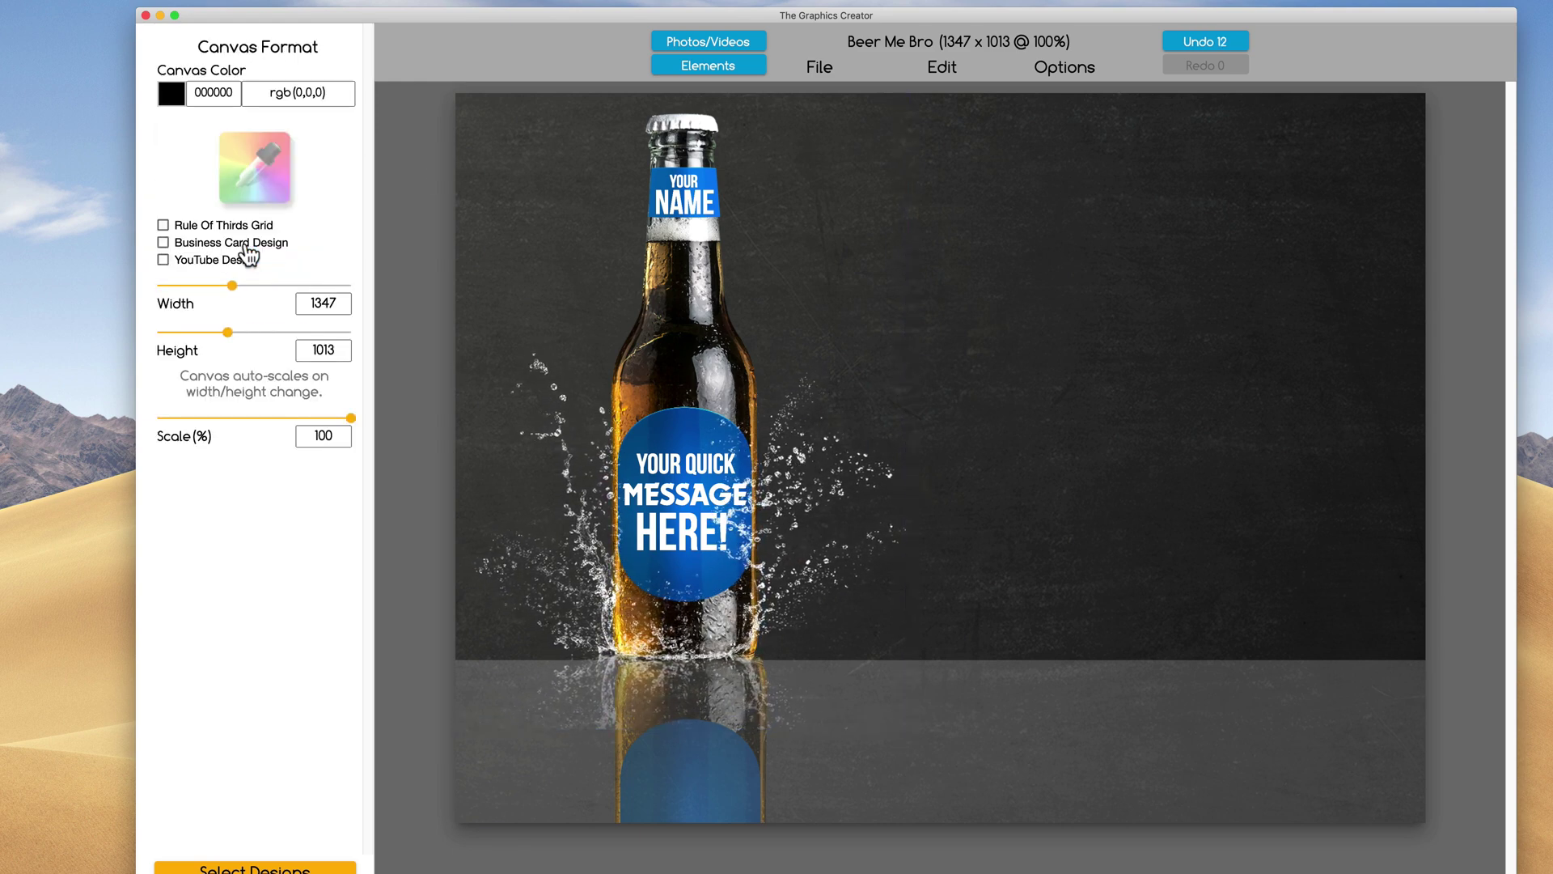
left_click_drag(173, 332, 177, 331)
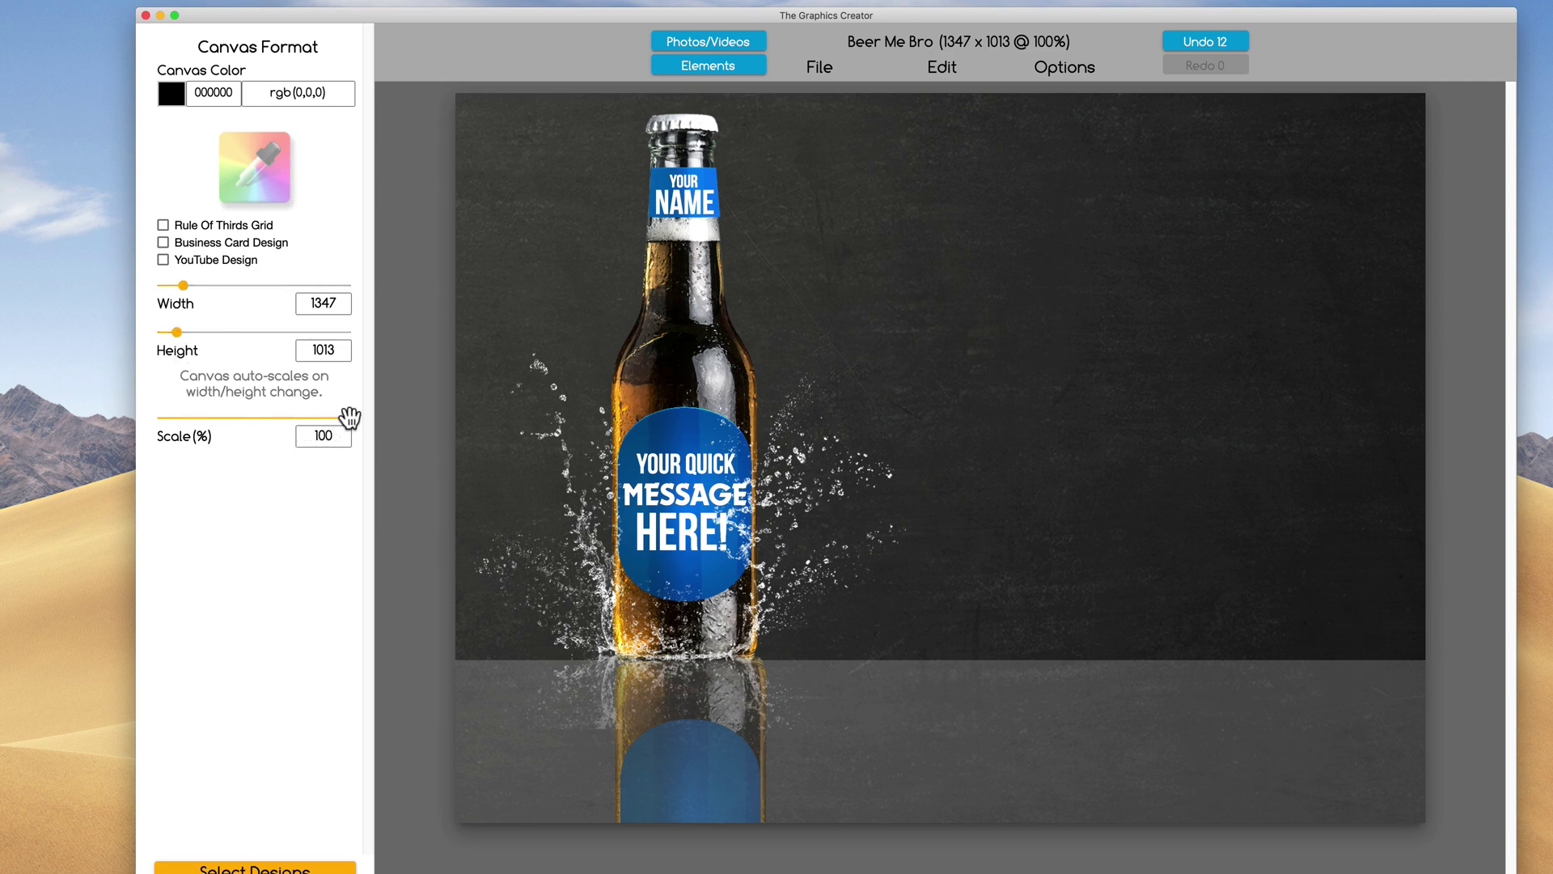
left_click_drag(349, 417, 198, 417)
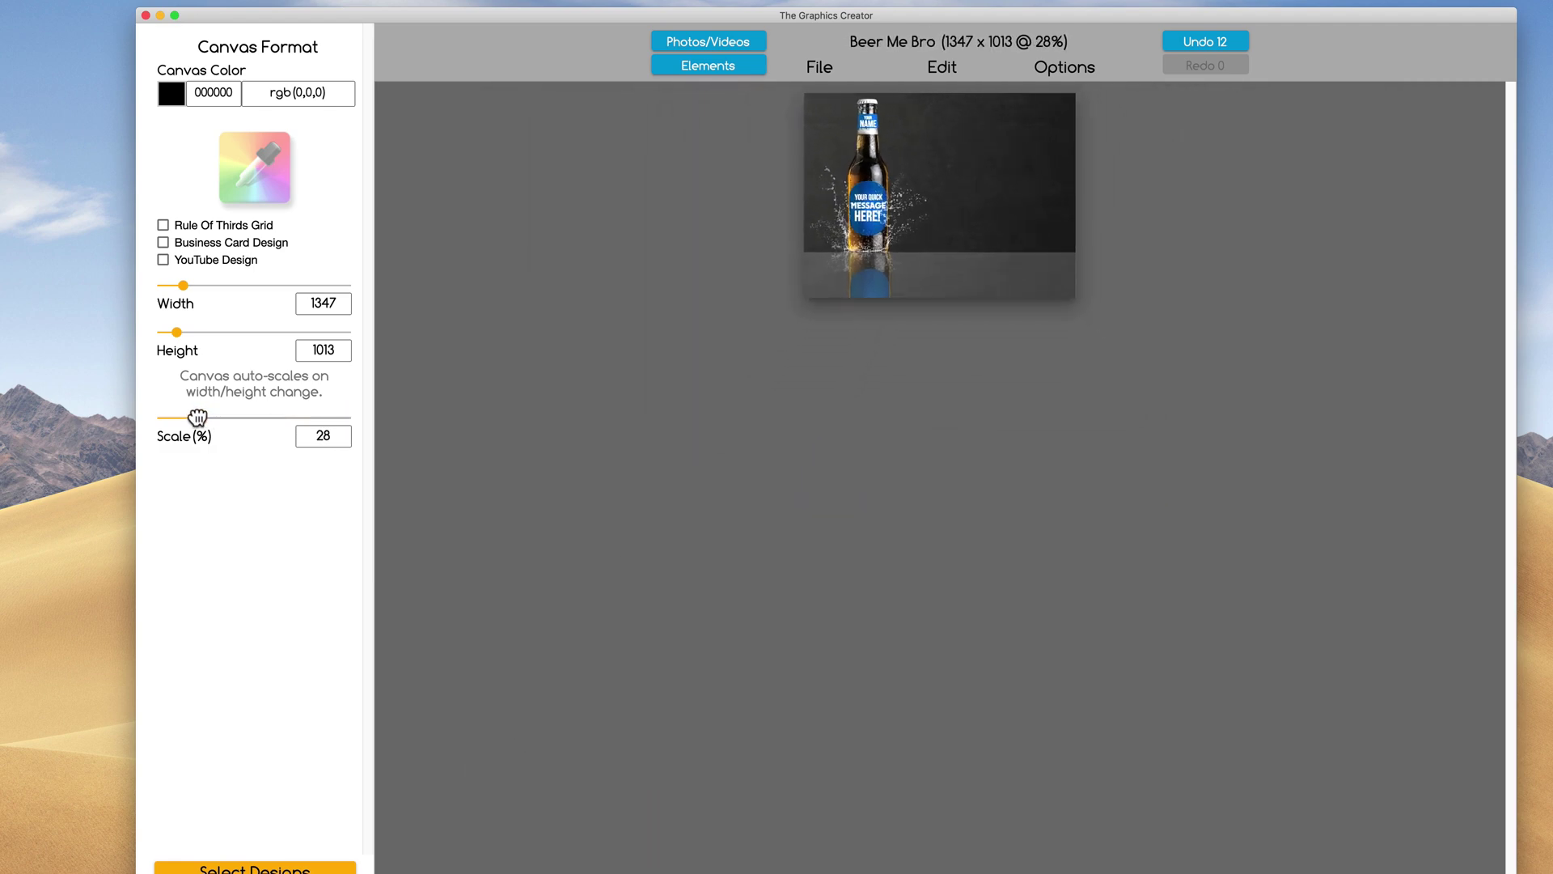
left_click_drag(197, 417, 366, 429)
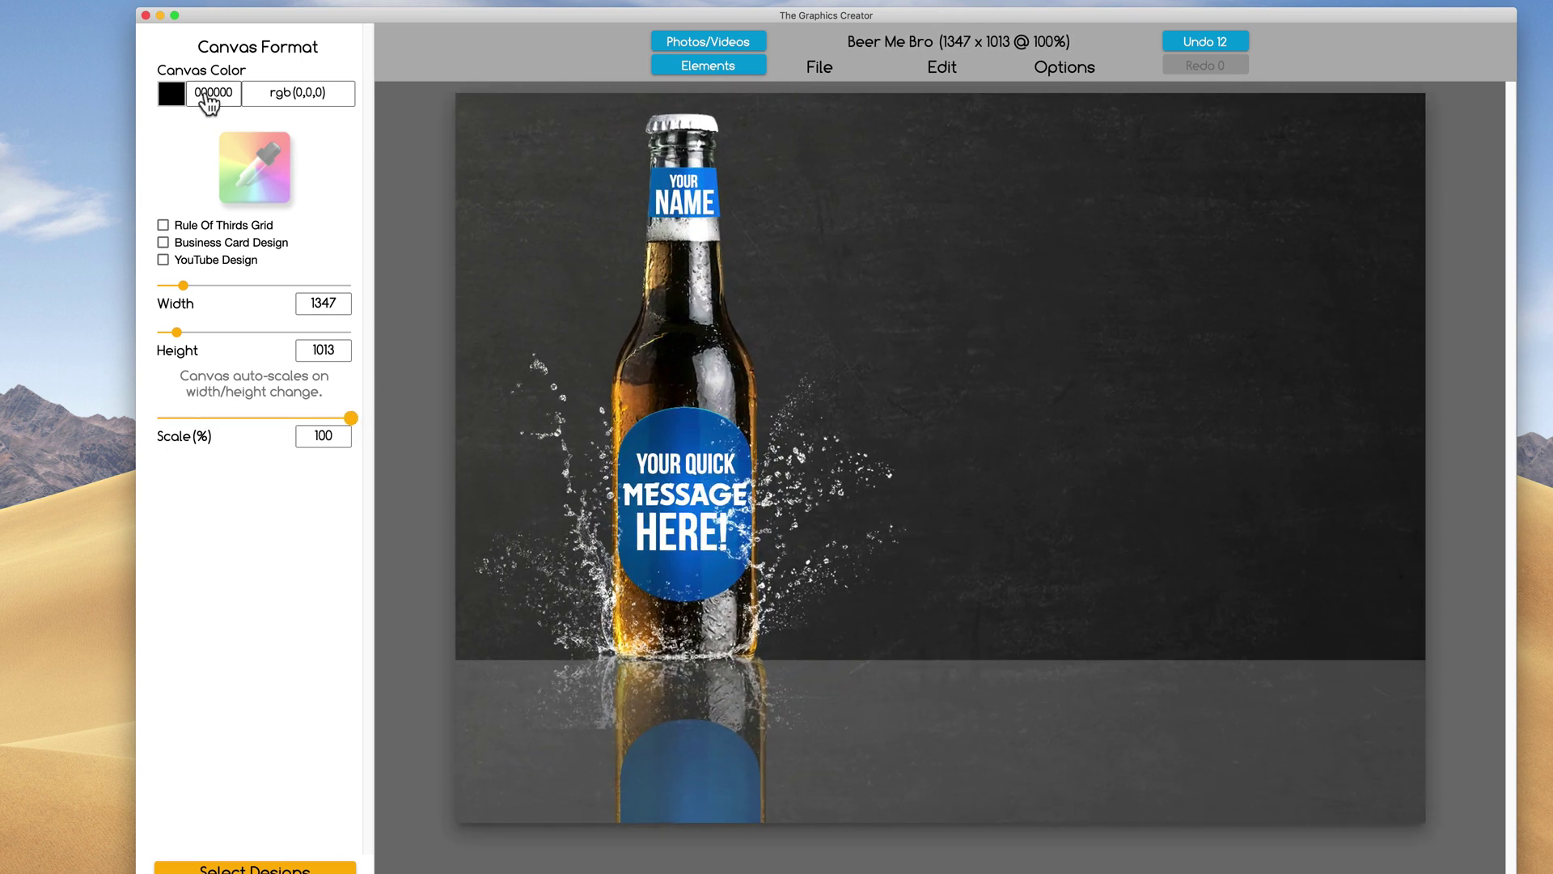
Step: Try a green canvas color (31FF8B), and darken it back to black (000000)
left_click(173, 100)
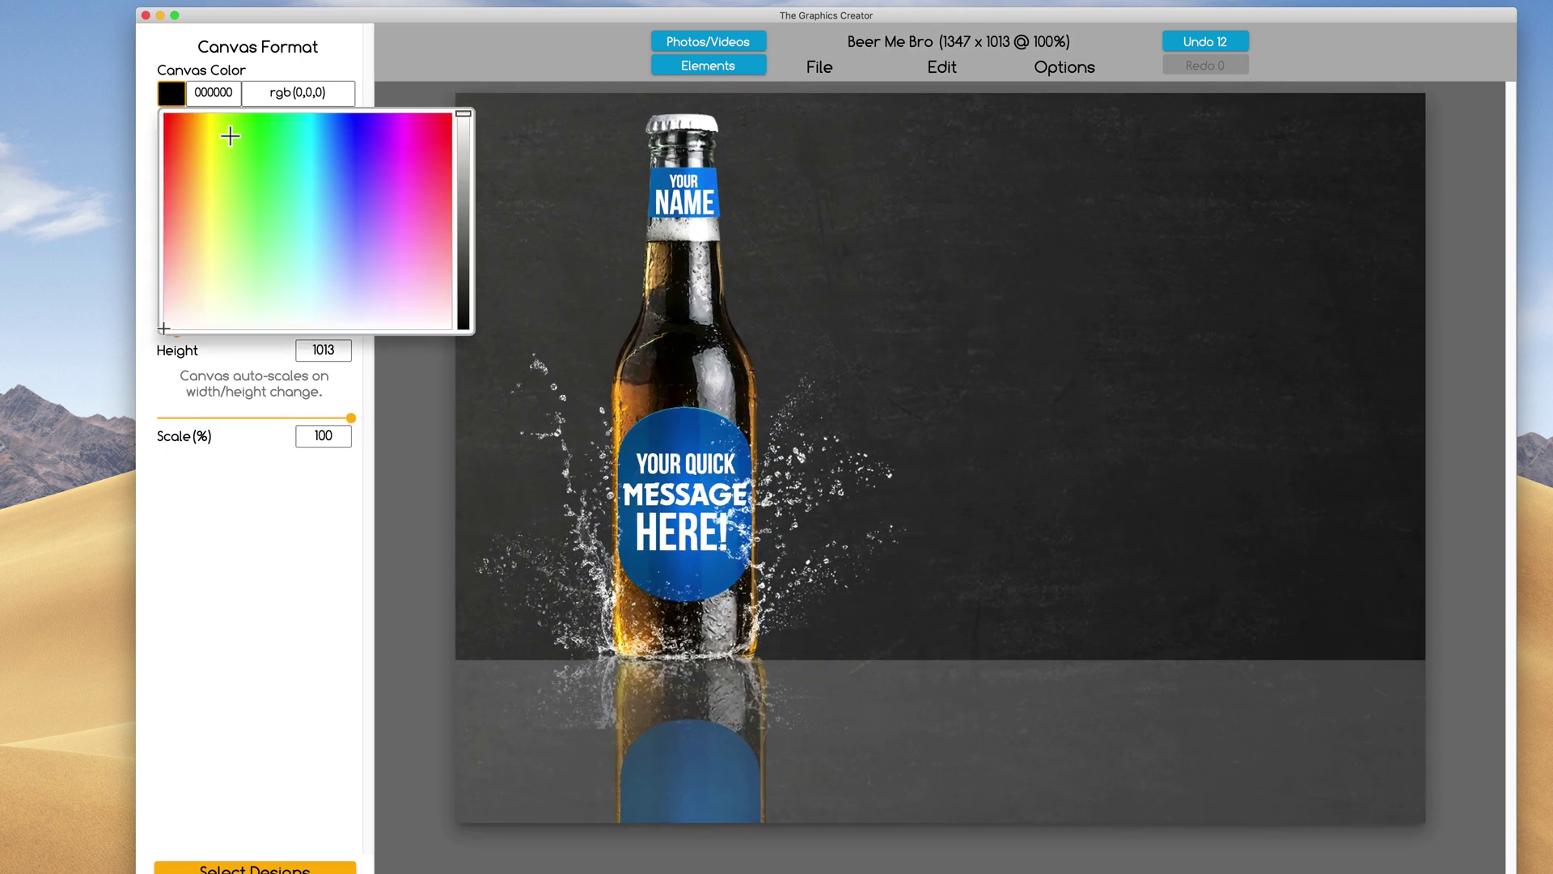
left_click_drag(225, 132, 279, 153)
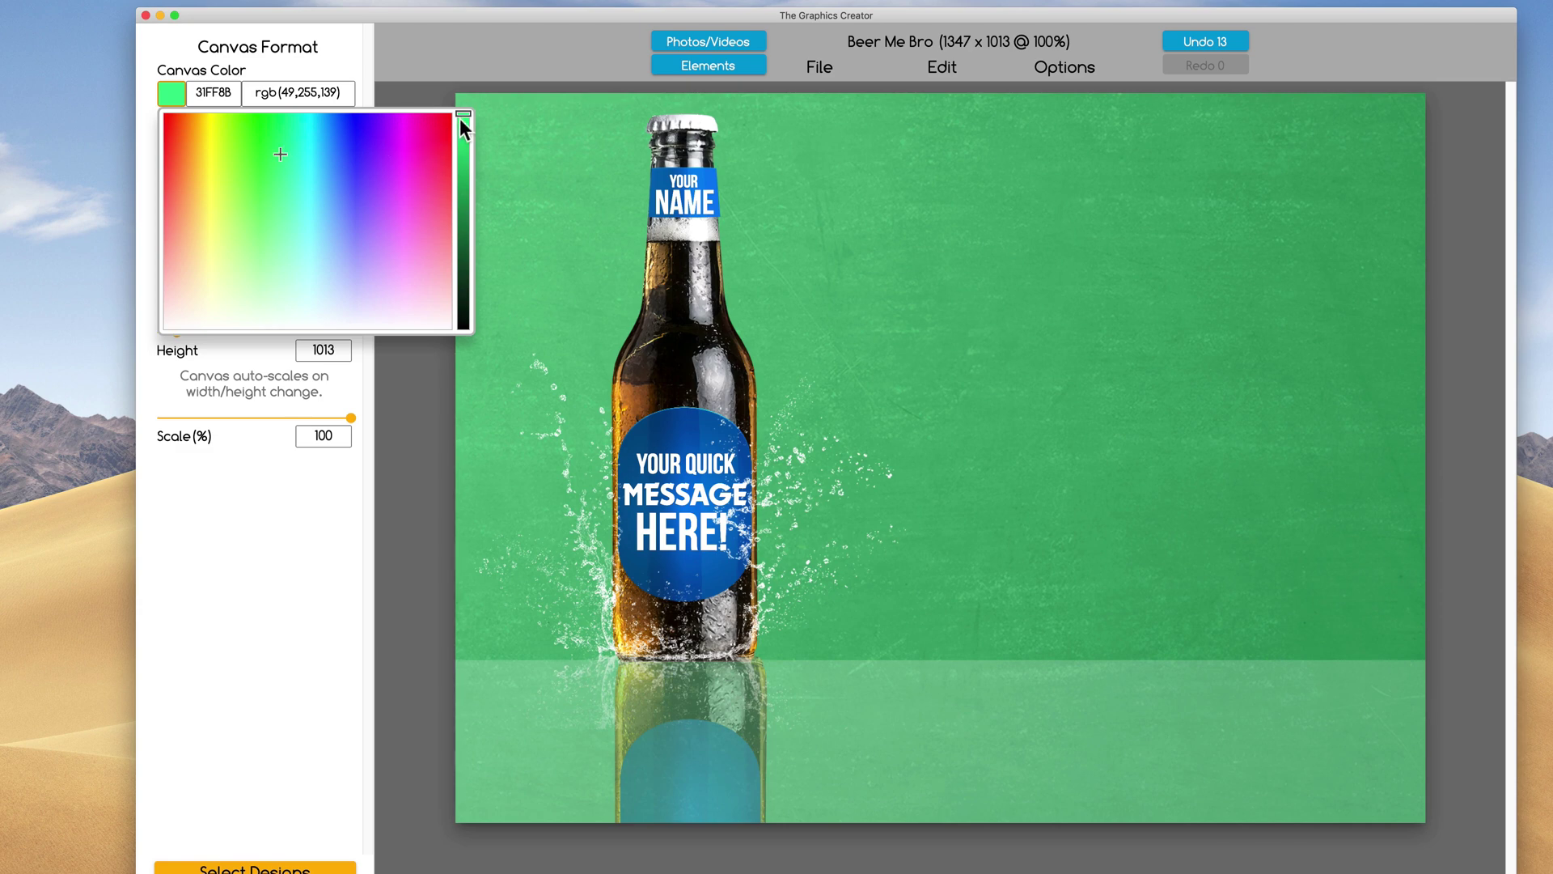
left_click_drag(463, 118, 452, 380)
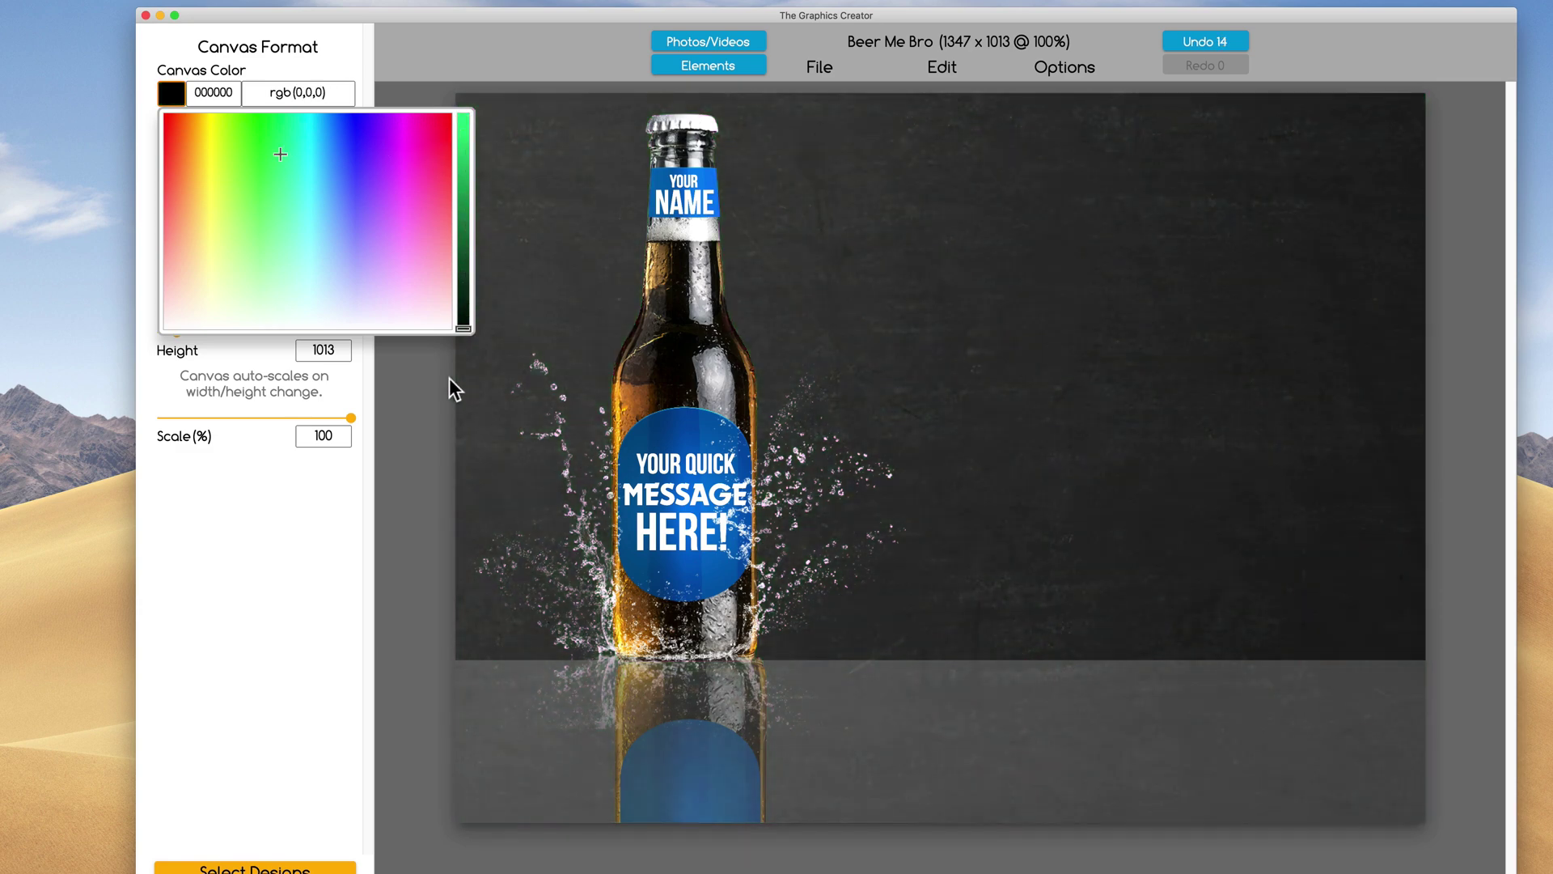
left_click(294, 536)
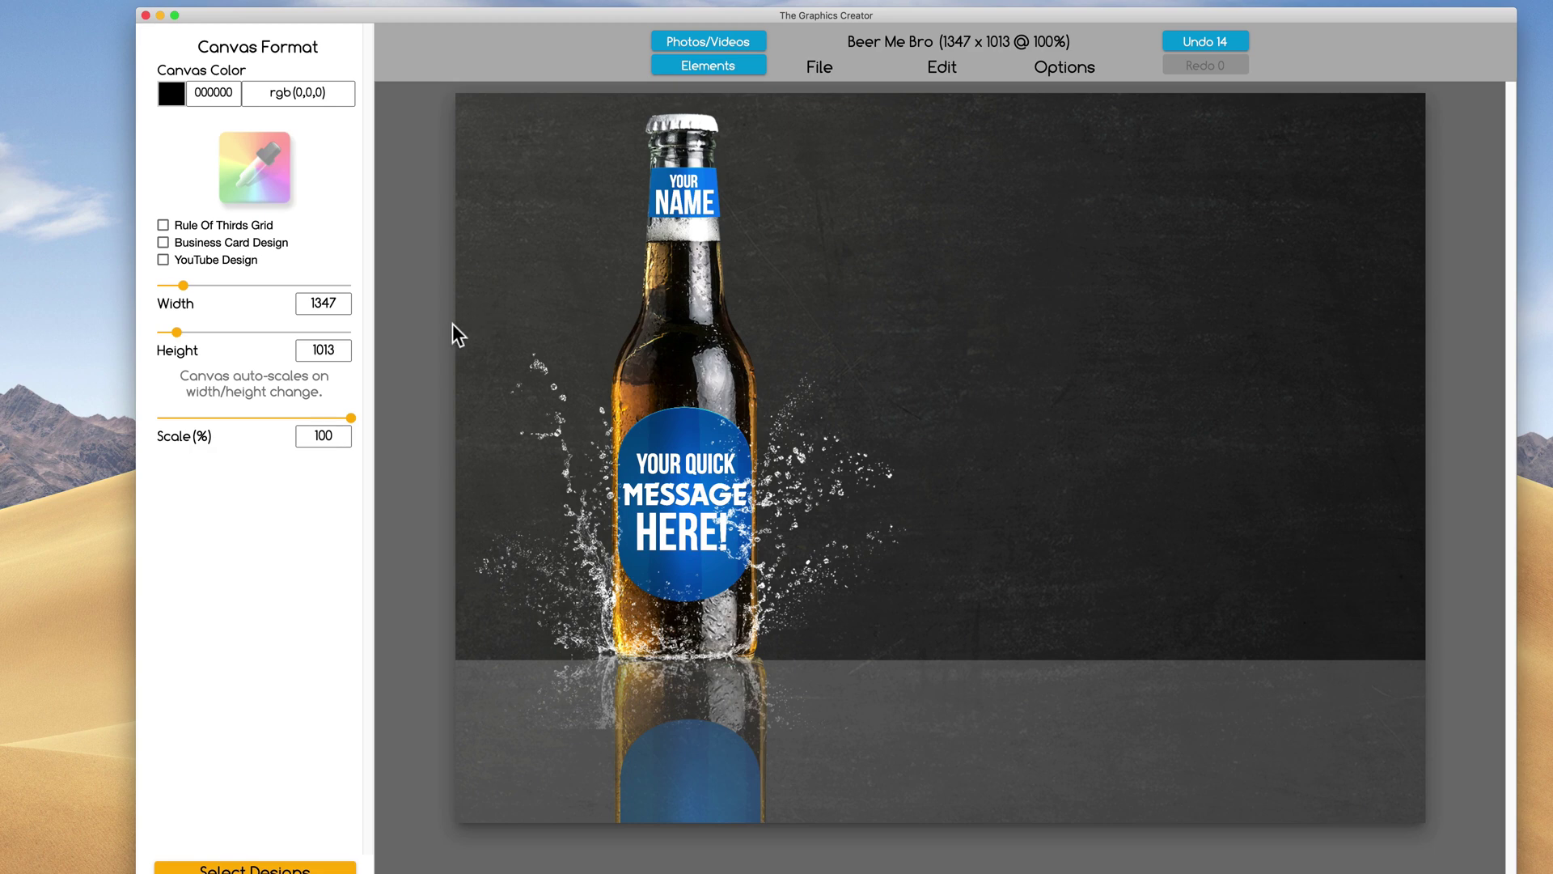
Step: Show the Rule Of Thirds grid over the design
left_click(817, 68)
left_click(941, 67)
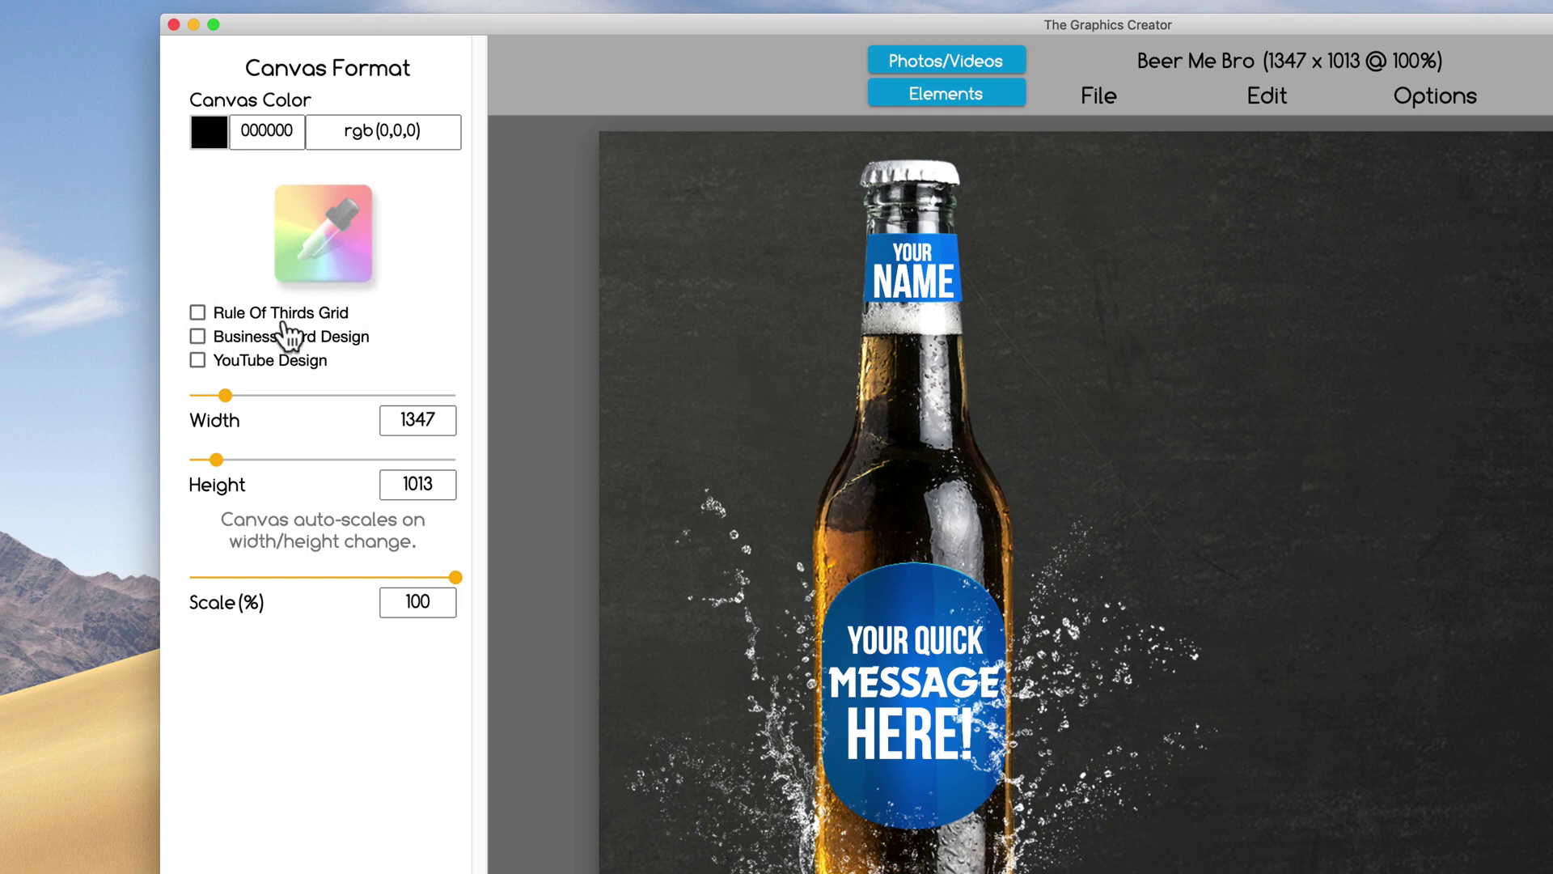
left_click(197, 312)
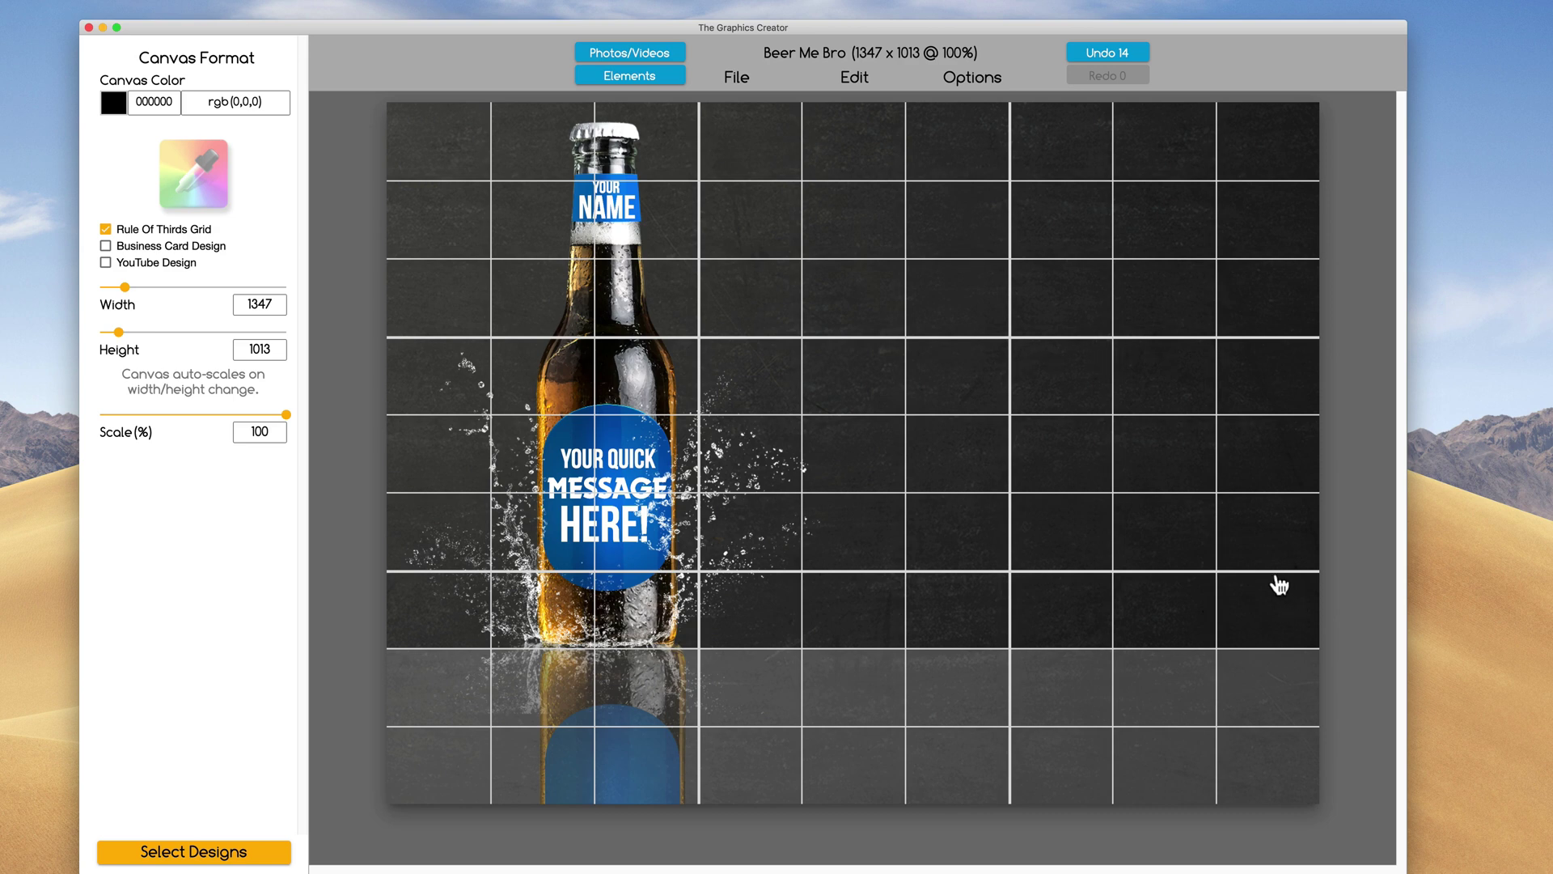
Step: Enlarge and shift the "HERE!" text, and move the enlarged "MESSAGE" text off the bottle to its right
left_click(625, 535)
left_click_drag(625, 535, 662, 561)
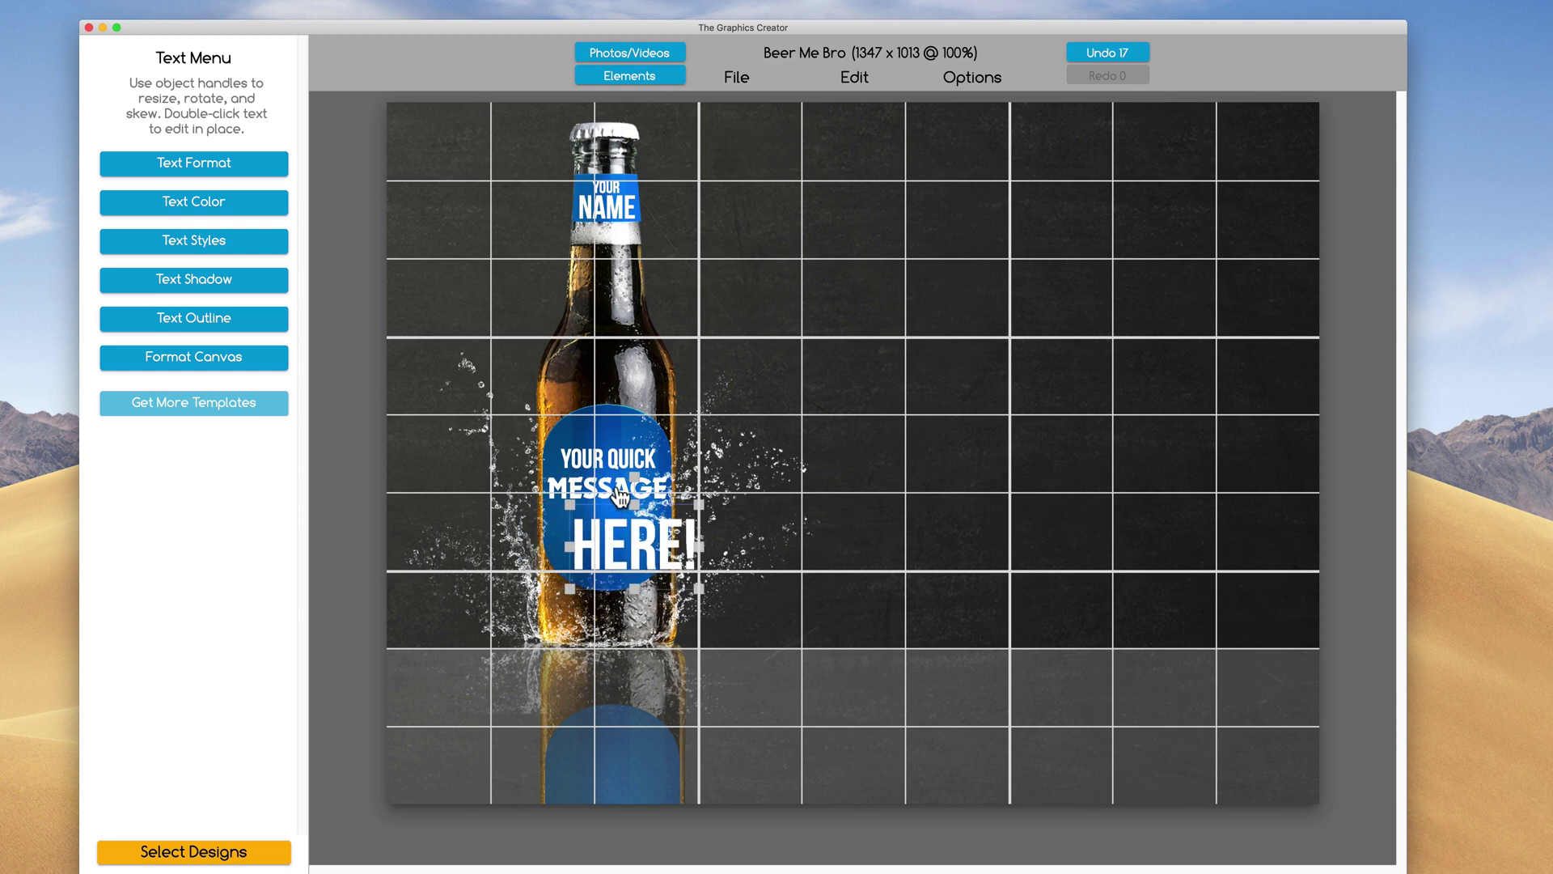
left_click_drag(621, 495, 790, 552)
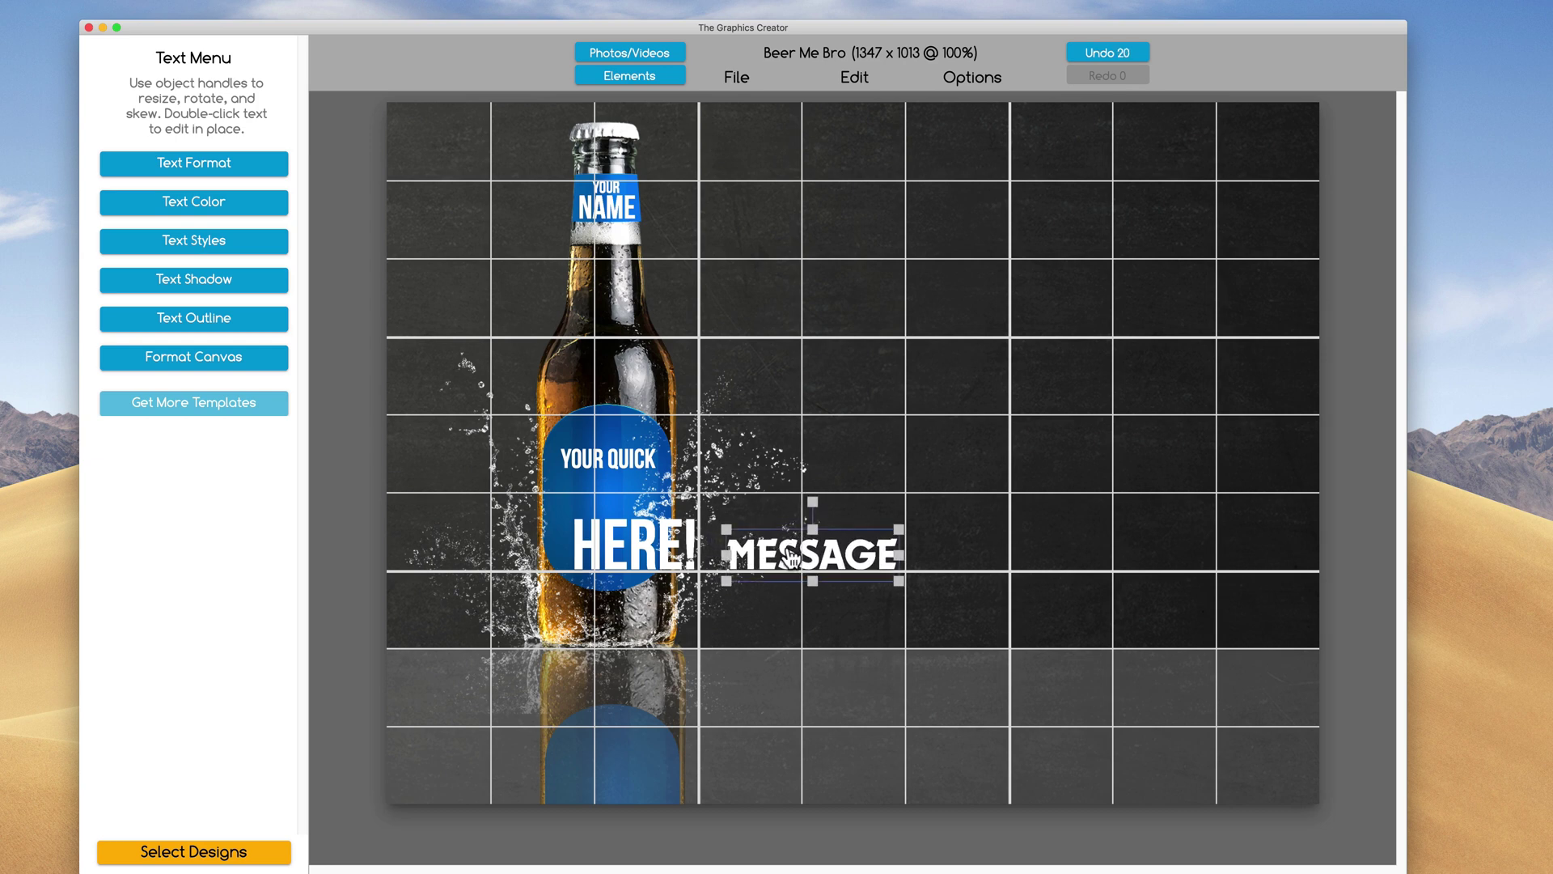
Step: Hide the Rule Of Thirds grid in the canvas format settings
left_click(199, 366)
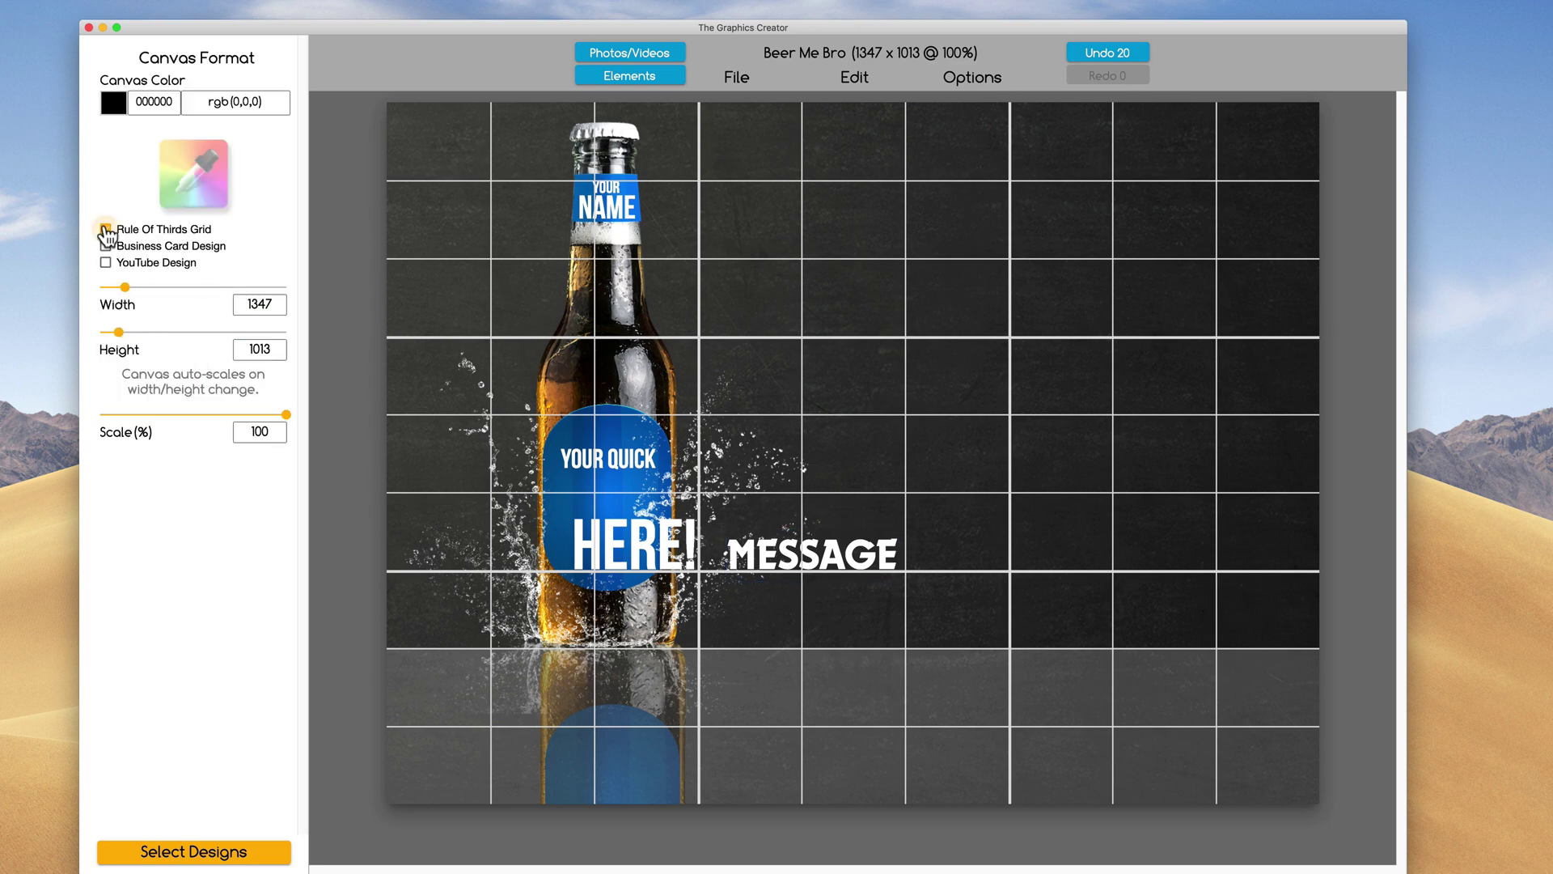
left_click(106, 232)
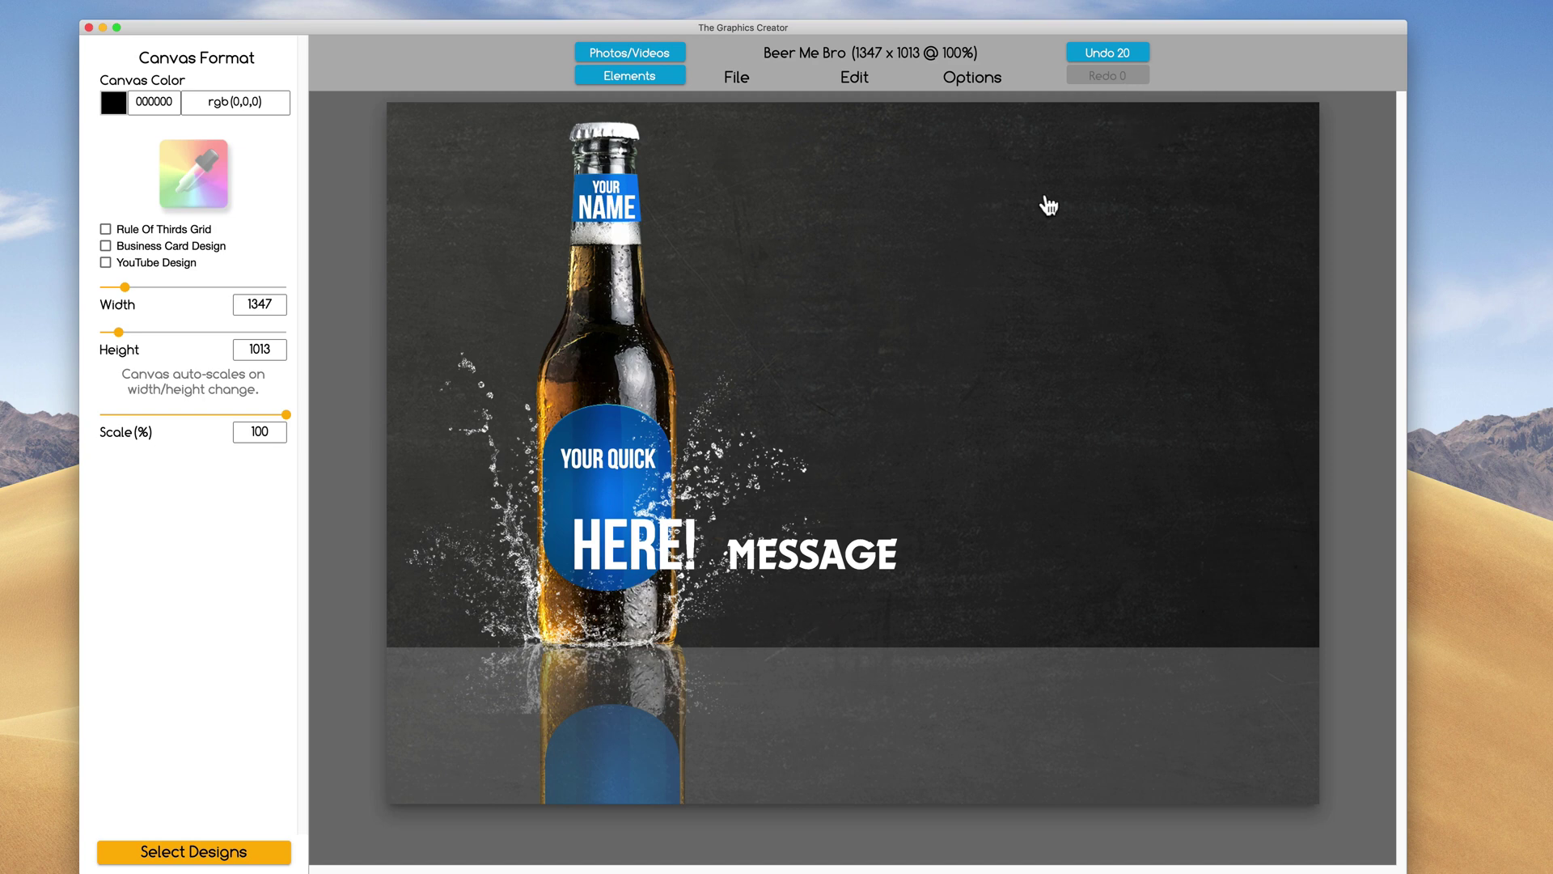
Step: Undo the moves and size changes made to the "MESSAGE" and "HERE!" texts
left_click(1109, 54)
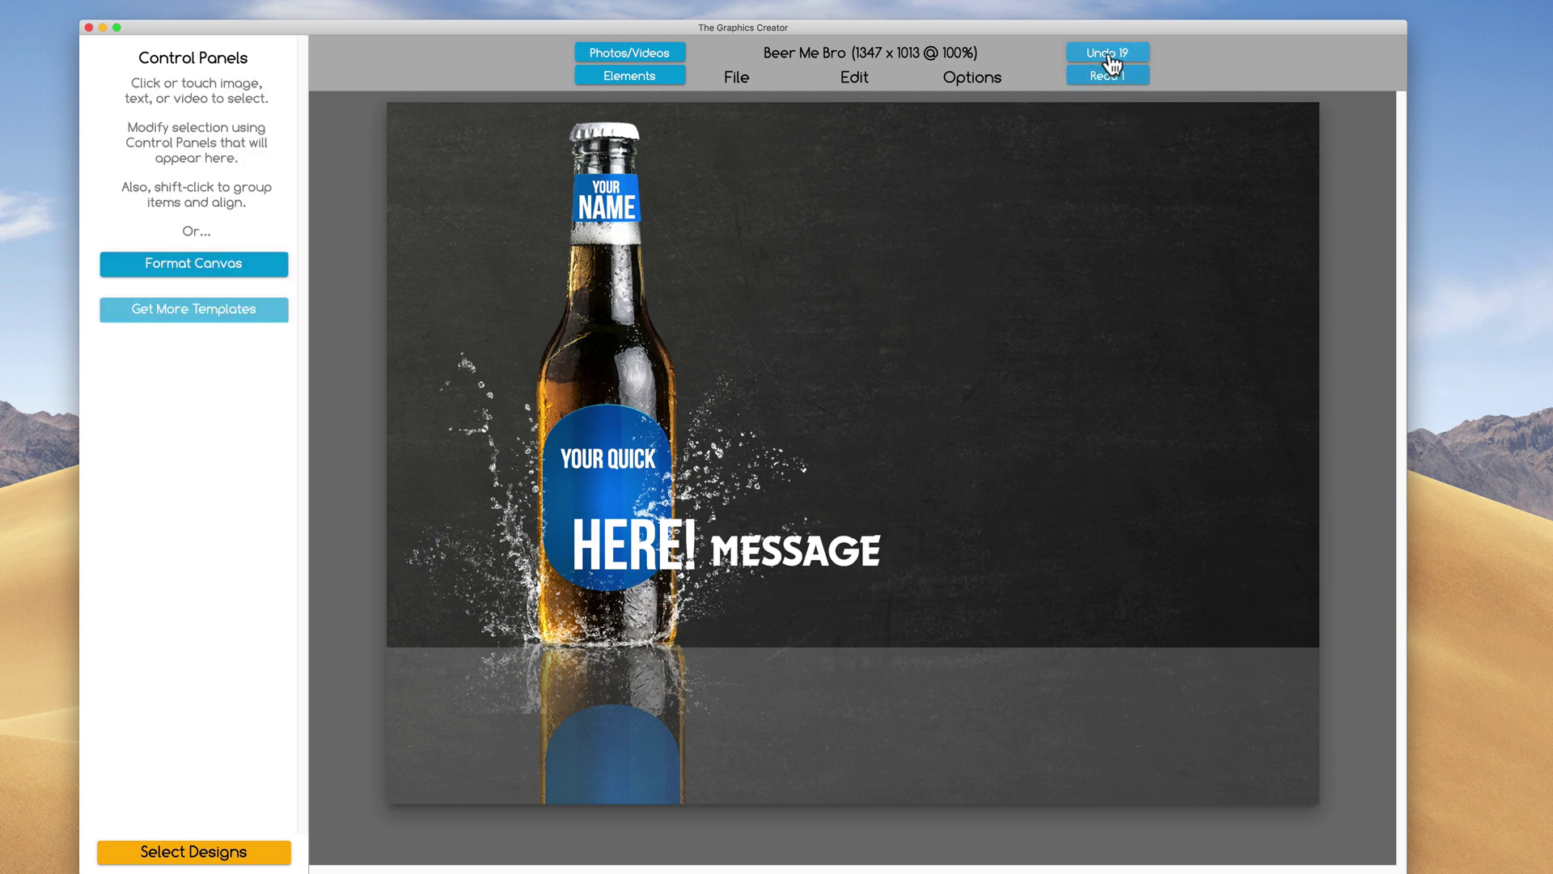
left_click(1108, 53)
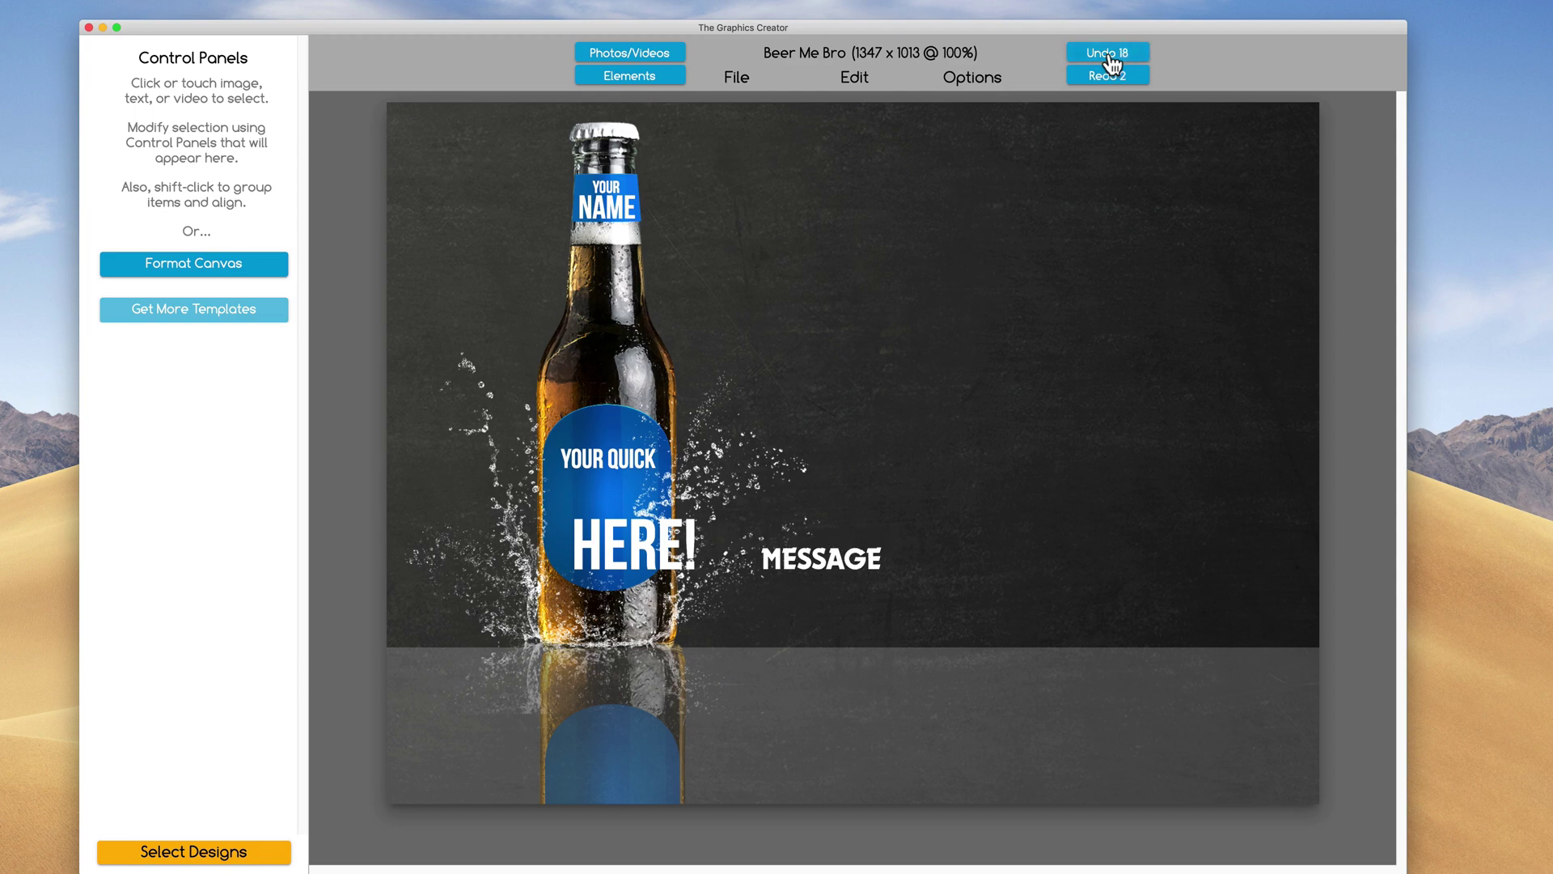
left_click(1108, 54)
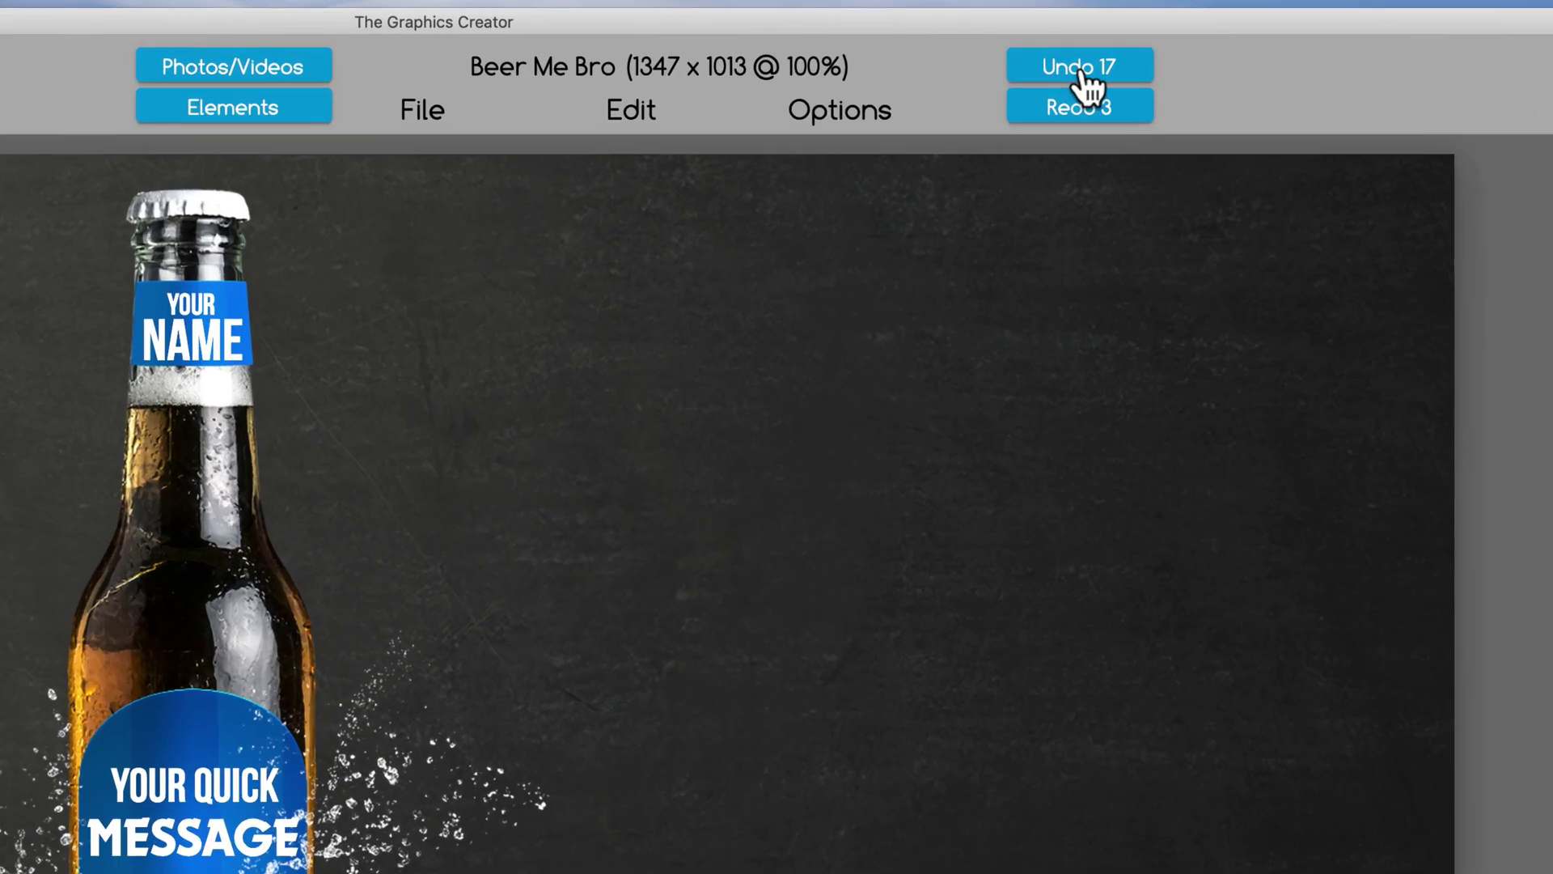
left_click(1109, 54)
left_click(1069, 80)
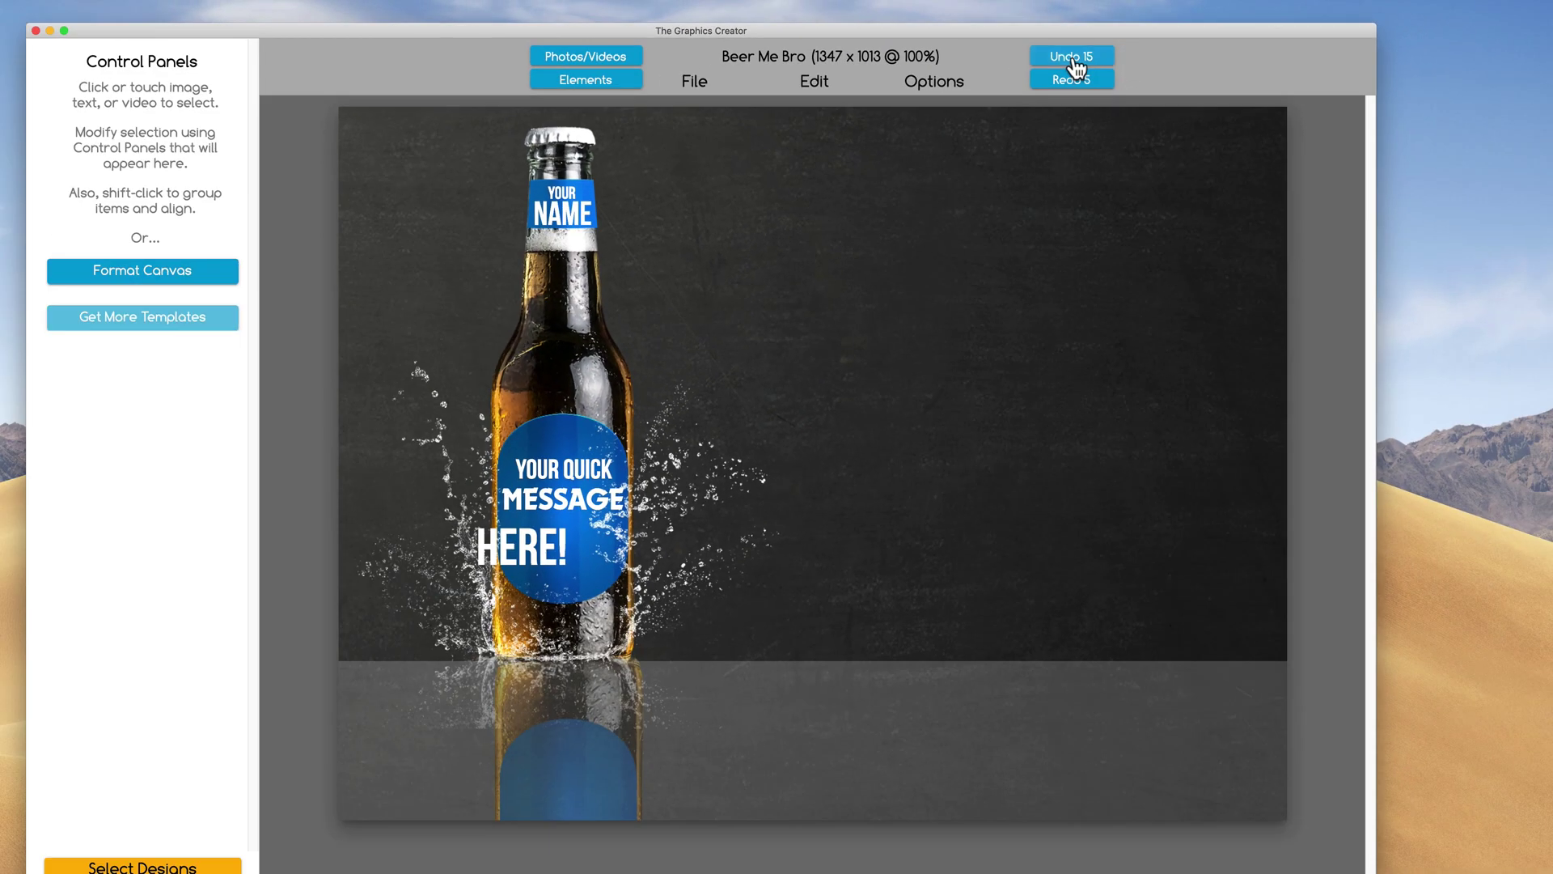
left_click(1074, 58)
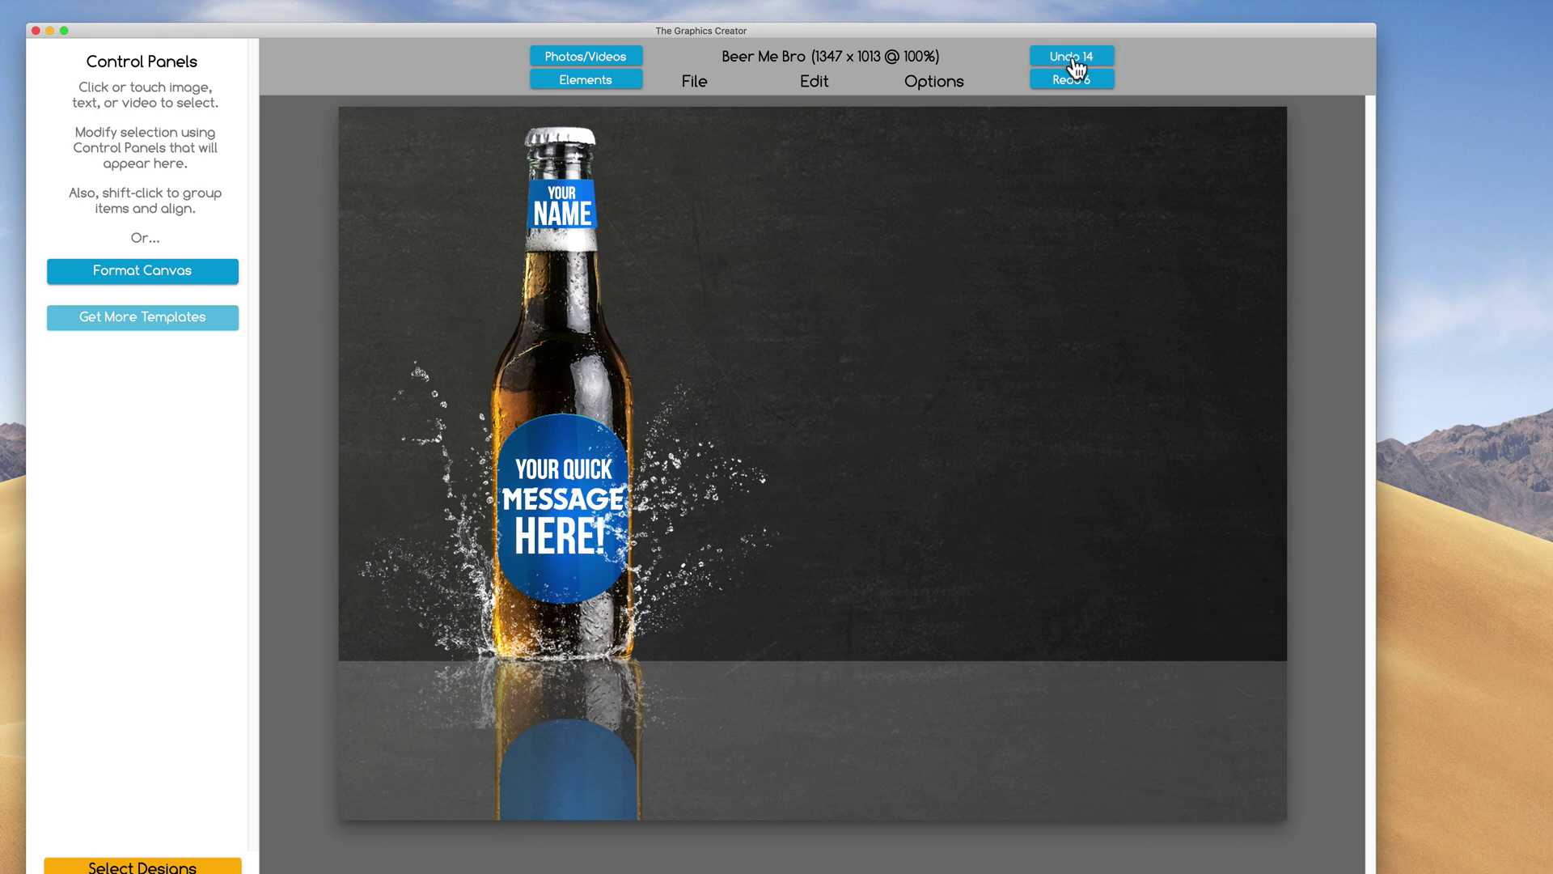
Step: Undo all remaining color, image and canvas size changes, back to the original template
left_click(1074, 59)
left_click(1078, 58)
left_click(1078, 58)
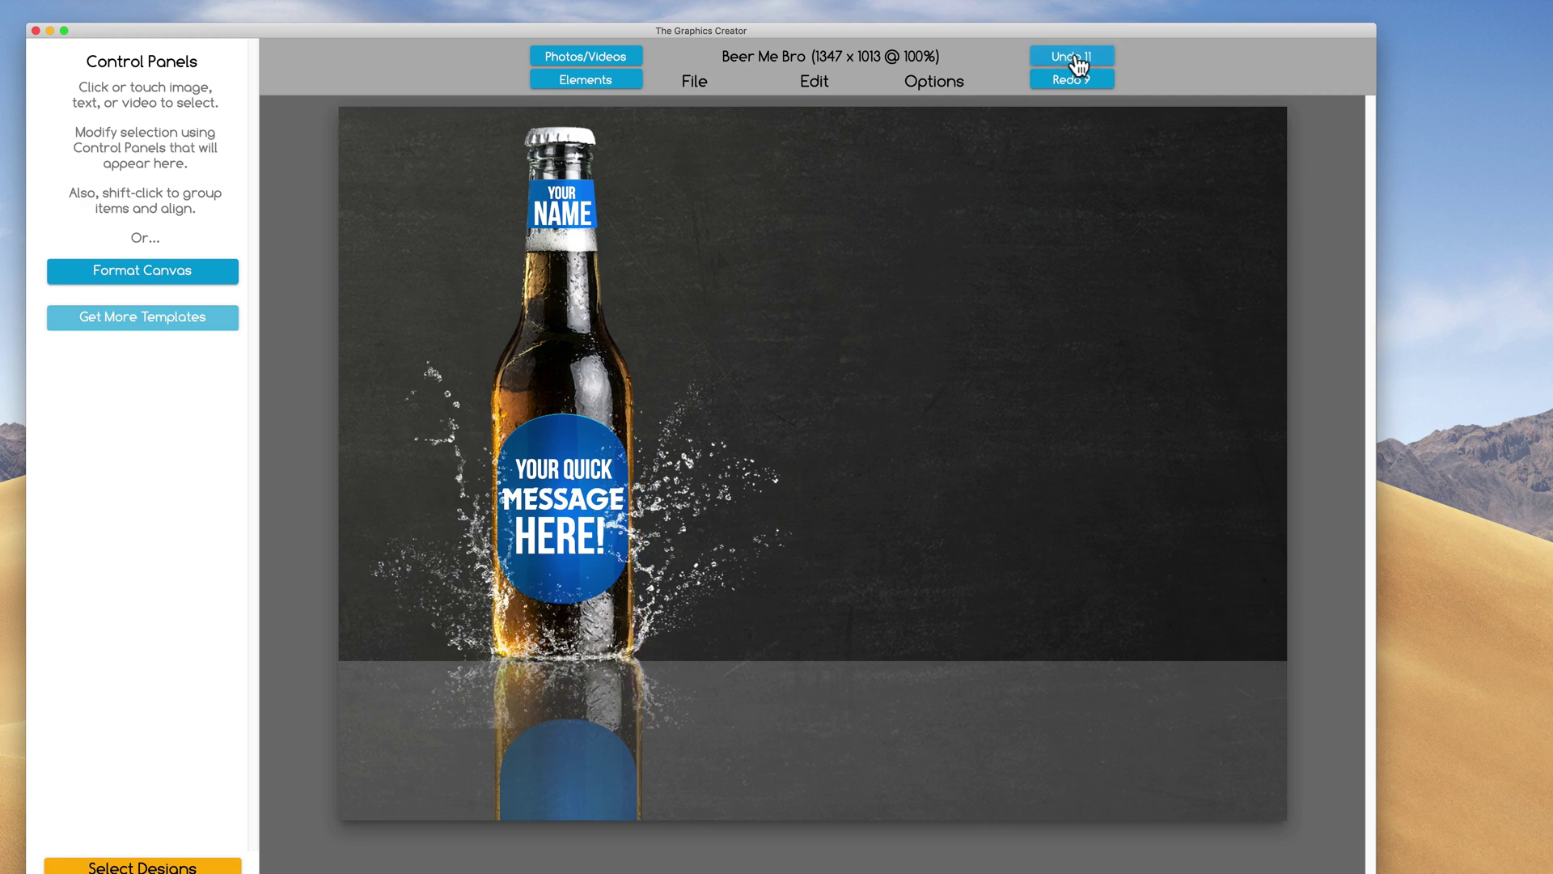
left_click(1078, 59)
left_click(1079, 59)
left_click(1078, 58)
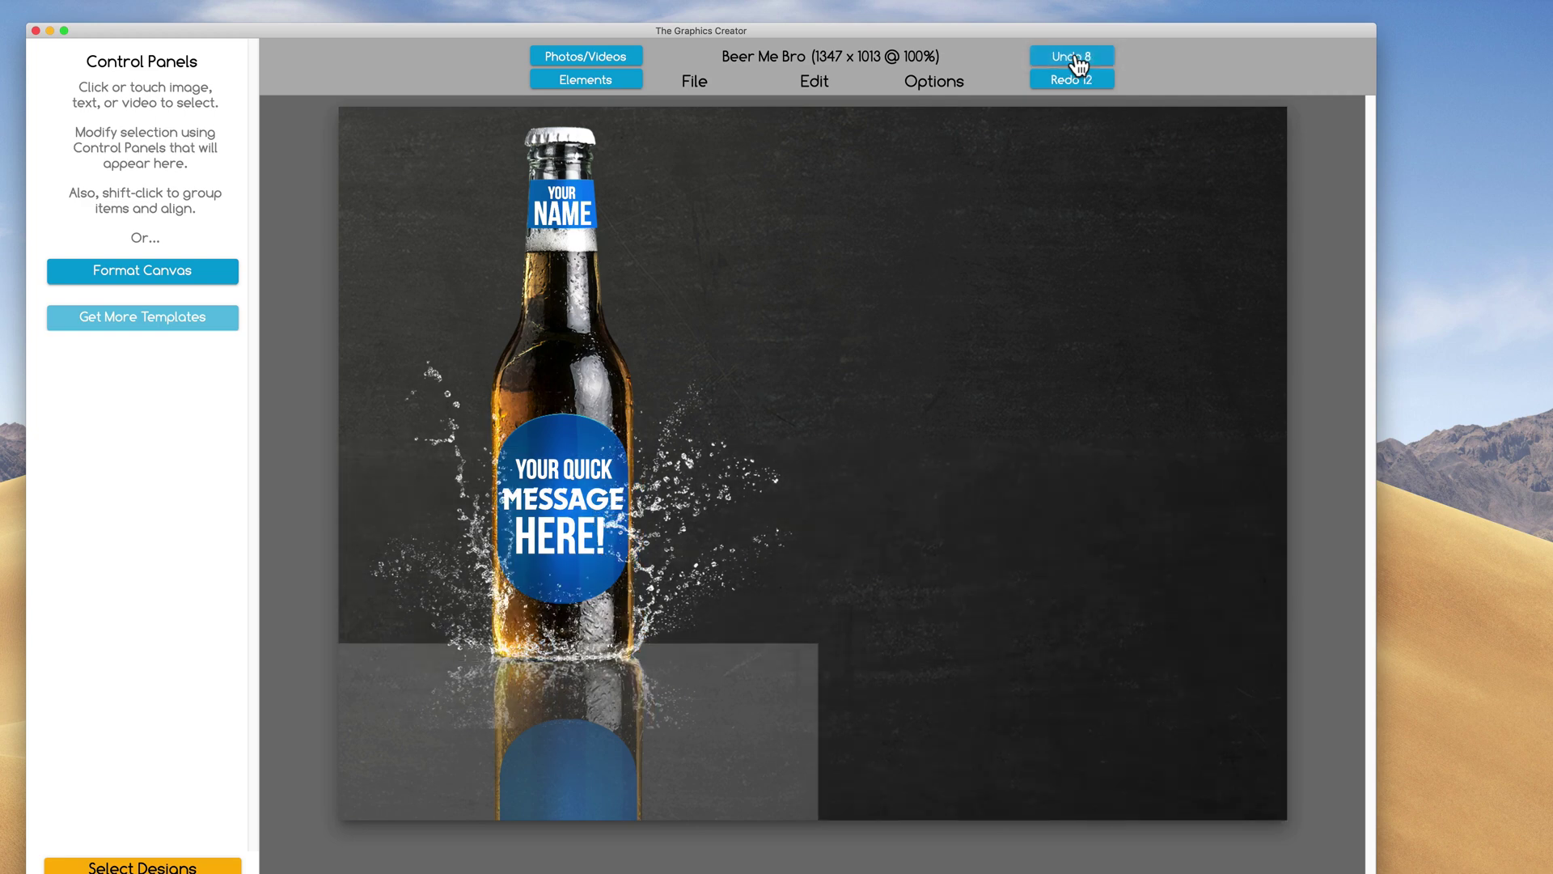
left_click(1078, 58)
left_click(1078, 59)
left_click(1078, 58)
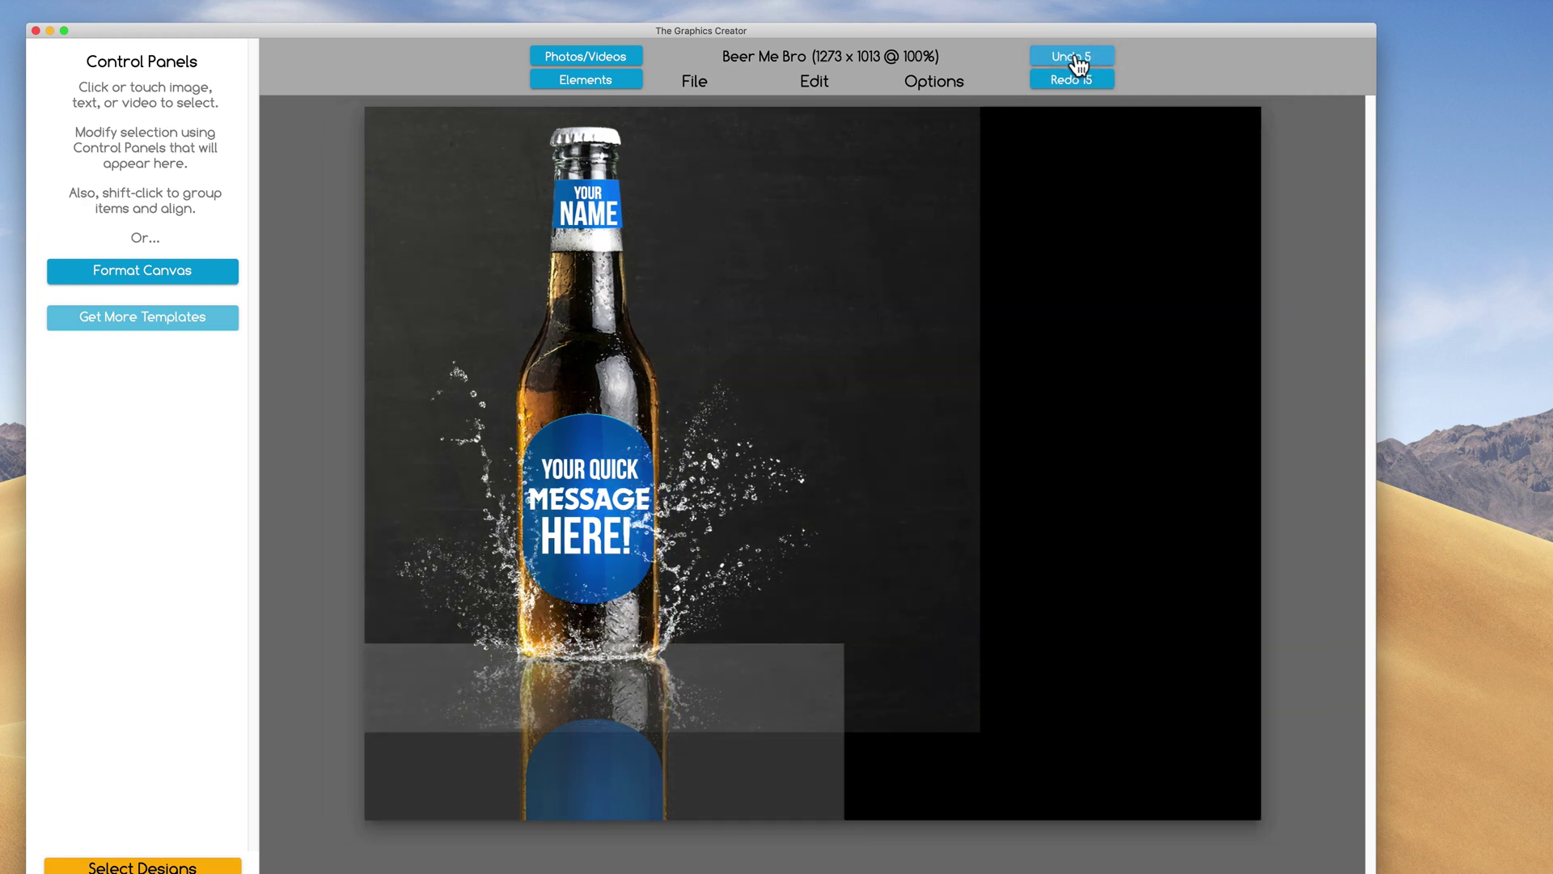
left_click(1078, 58)
left_click(1078, 59)
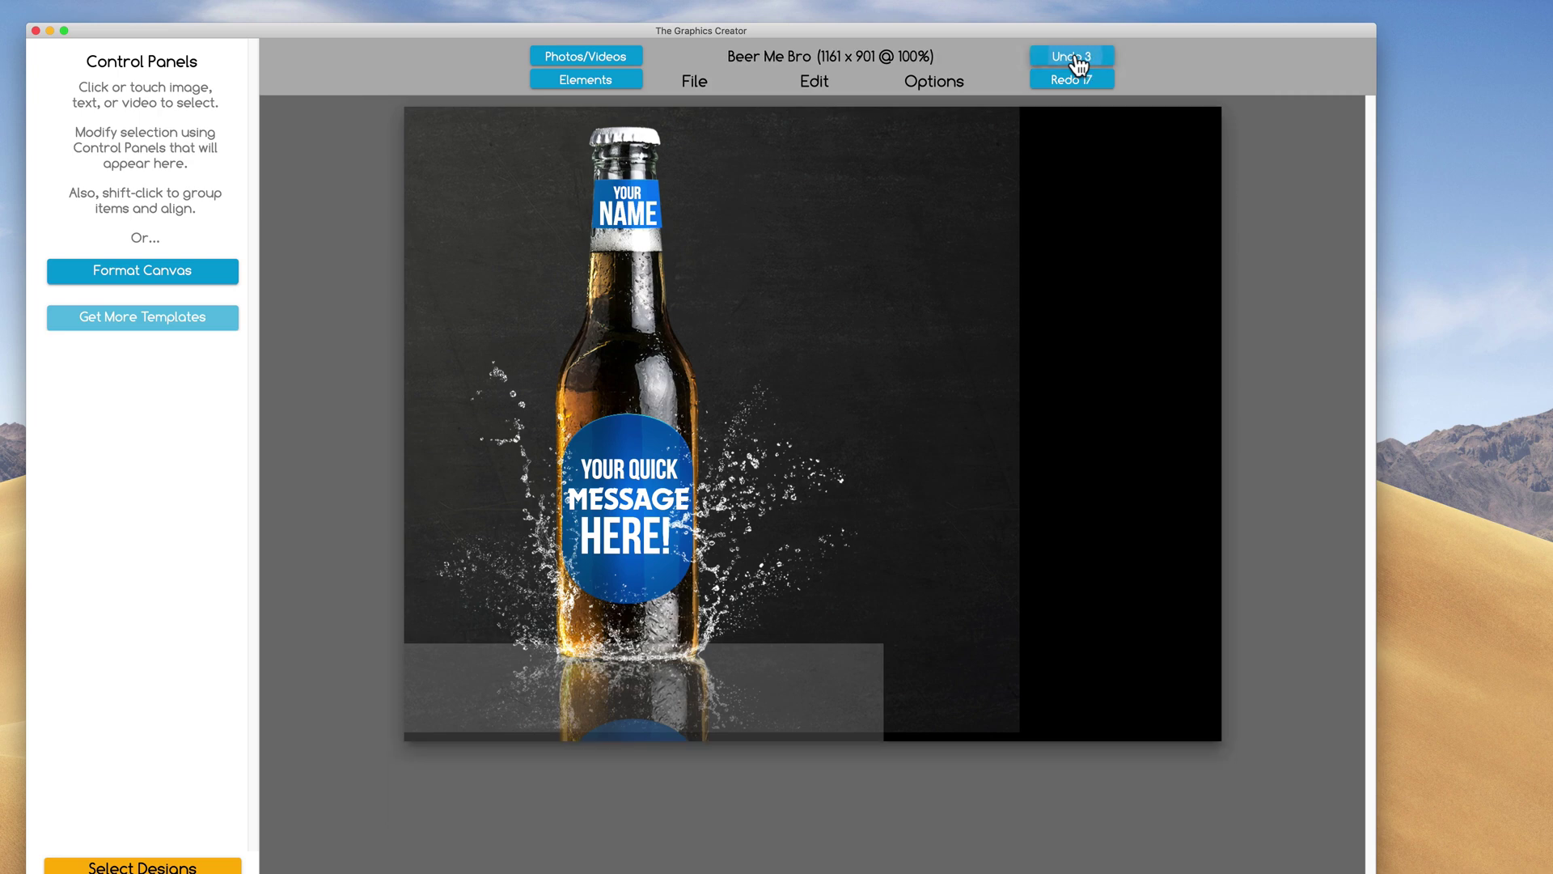
left_click(1078, 58)
left_click(1078, 58)
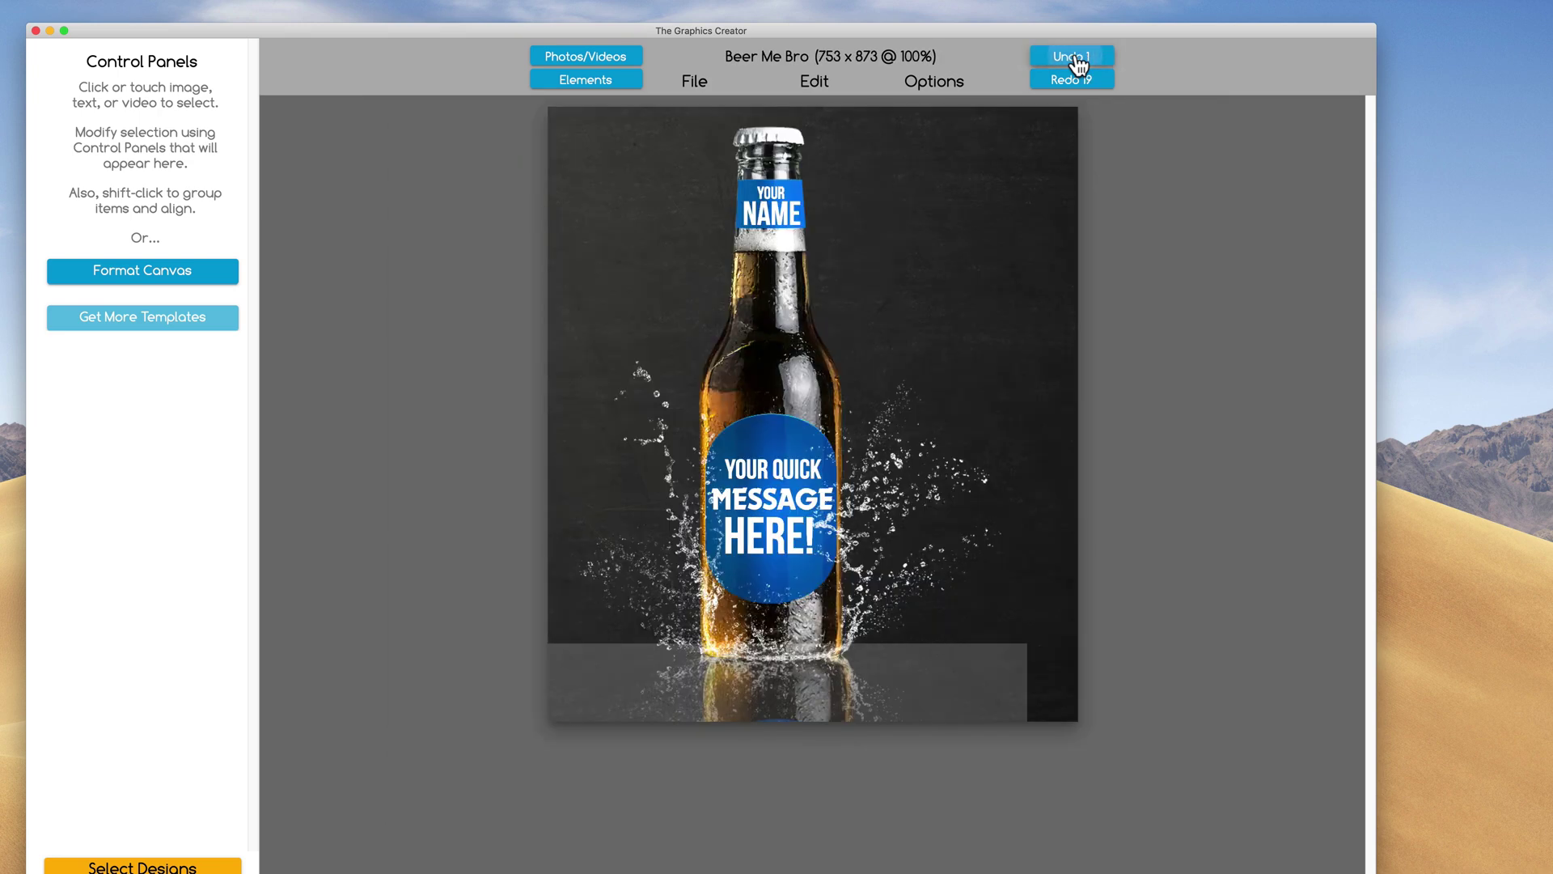
left_click(1077, 56)
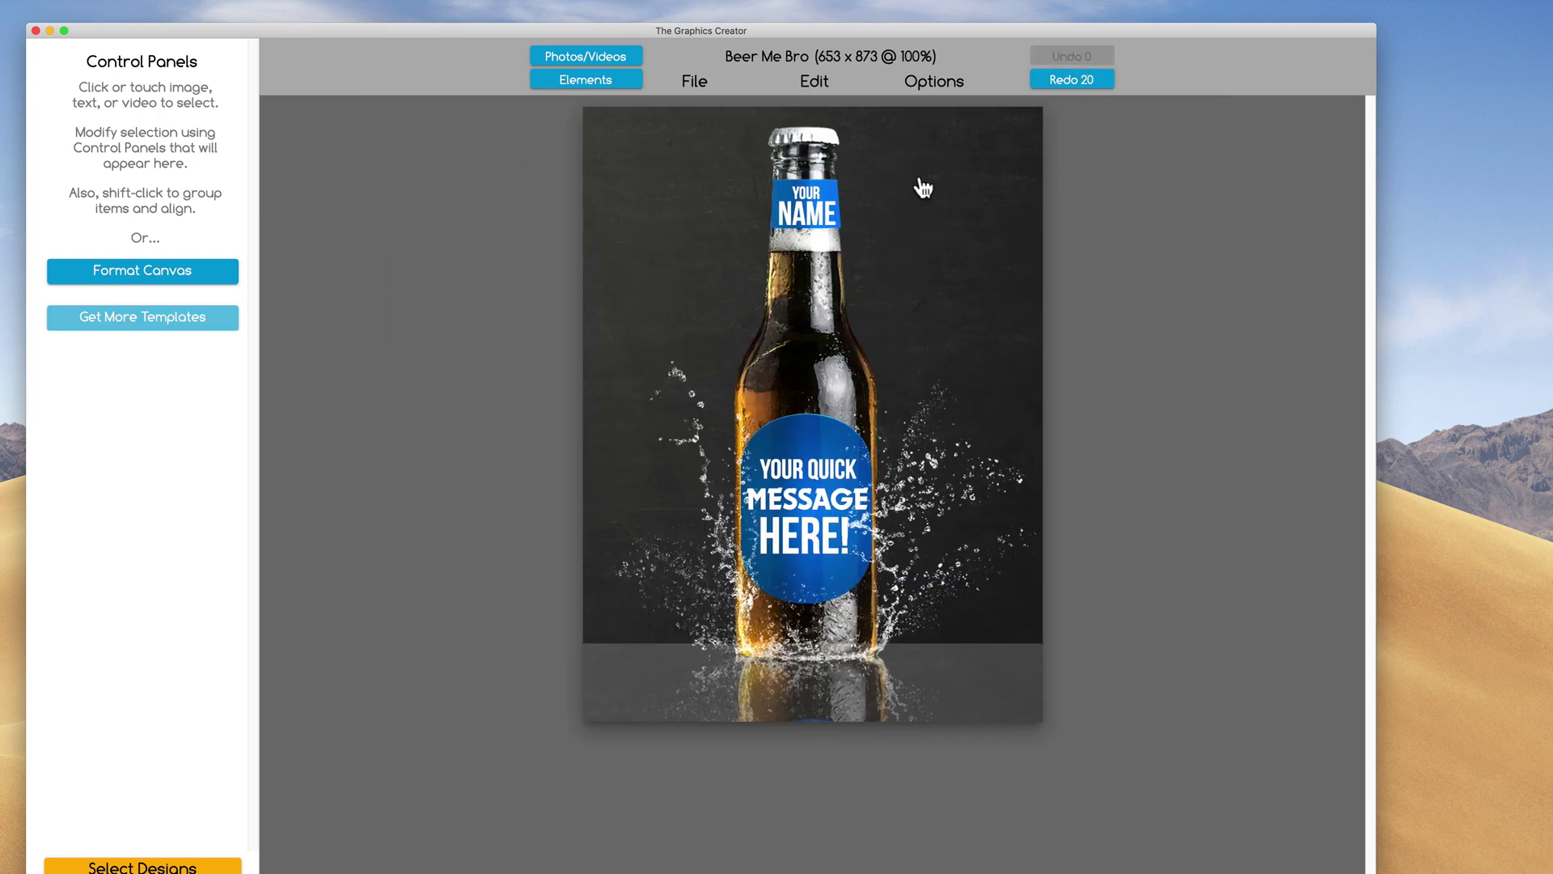
Step: Redo the undone changes until the canvas is 1347 x 1013 again, with the dark background and floor stretched across its full width
left_click(1079, 80)
left_click(1079, 79)
left_click(1079, 79)
left_click(1079, 80)
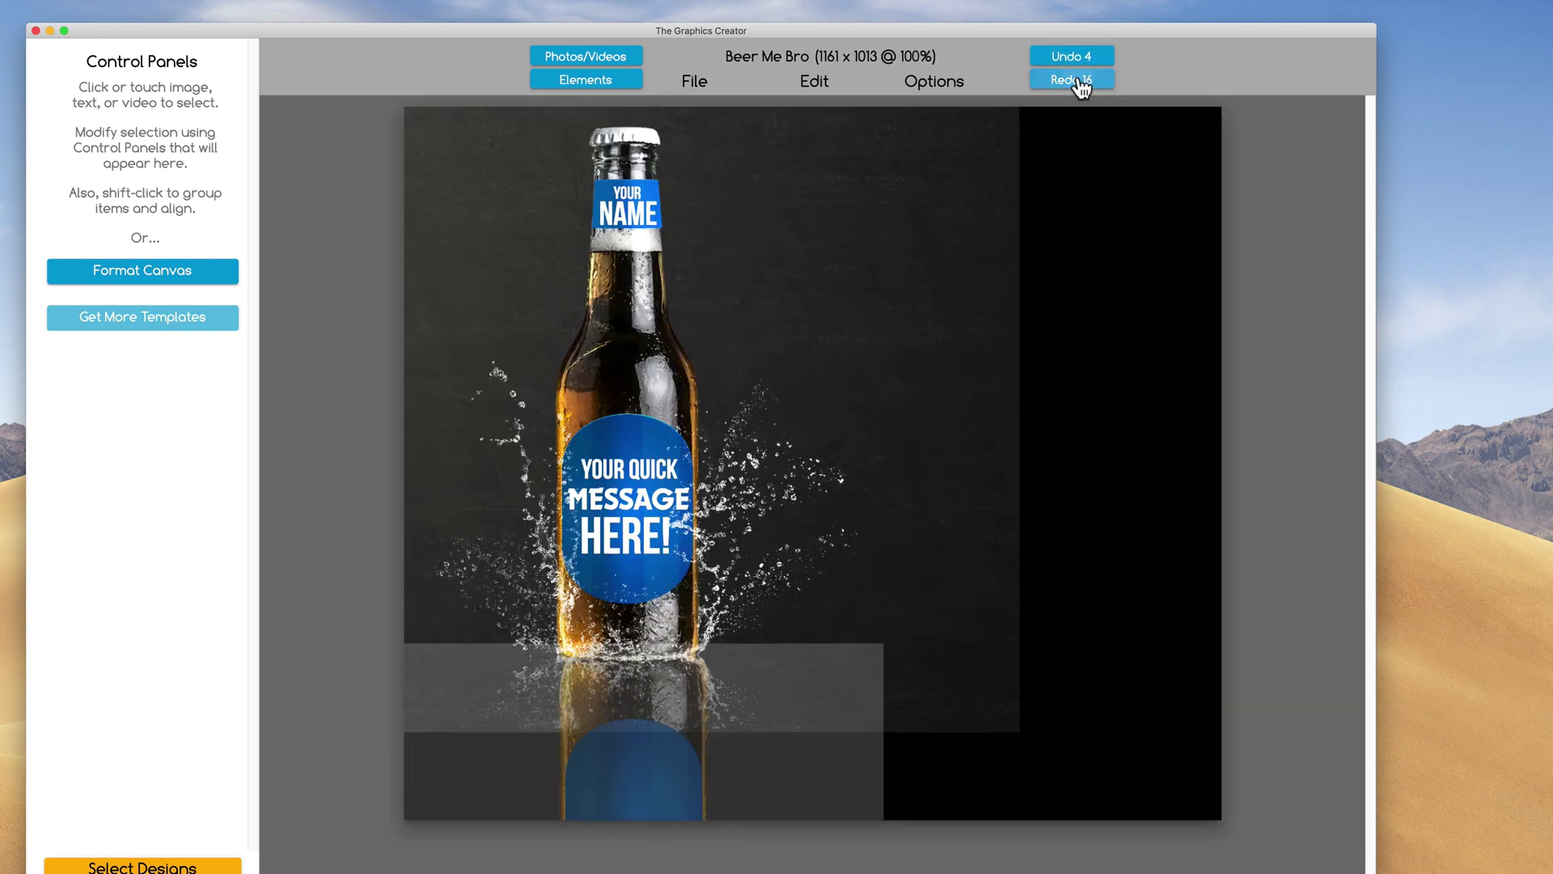
left_click(1079, 80)
left_click(1079, 79)
left_click(1079, 79)
left_click(1078, 79)
left_click(1079, 79)
left_click(1079, 80)
left_click(1079, 79)
left_click(1079, 79)
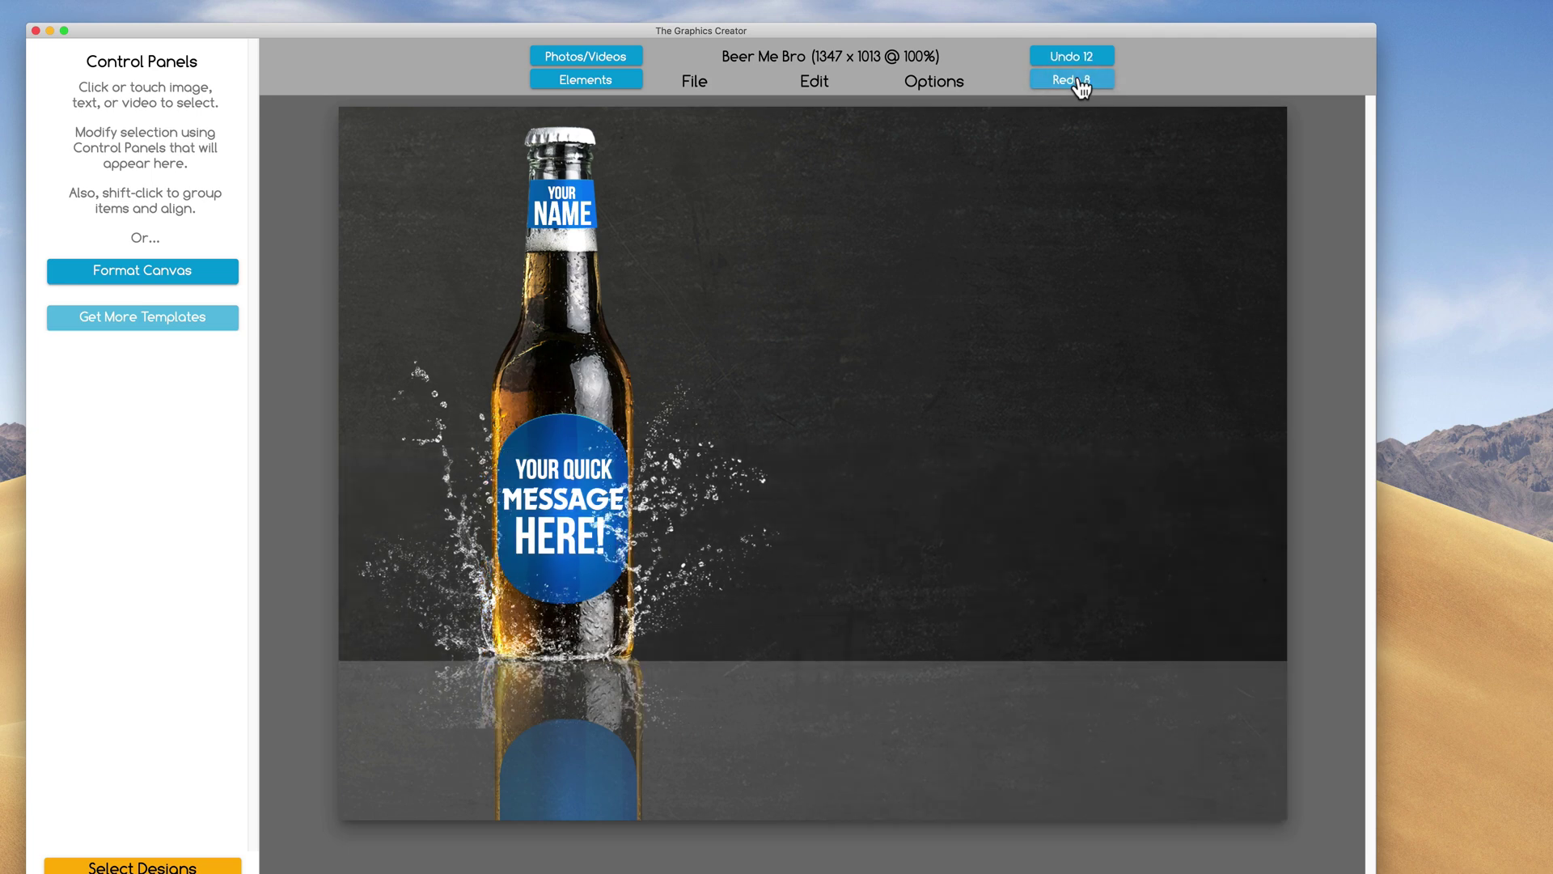
left_click(1079, 79)
left_click(1079, 80)
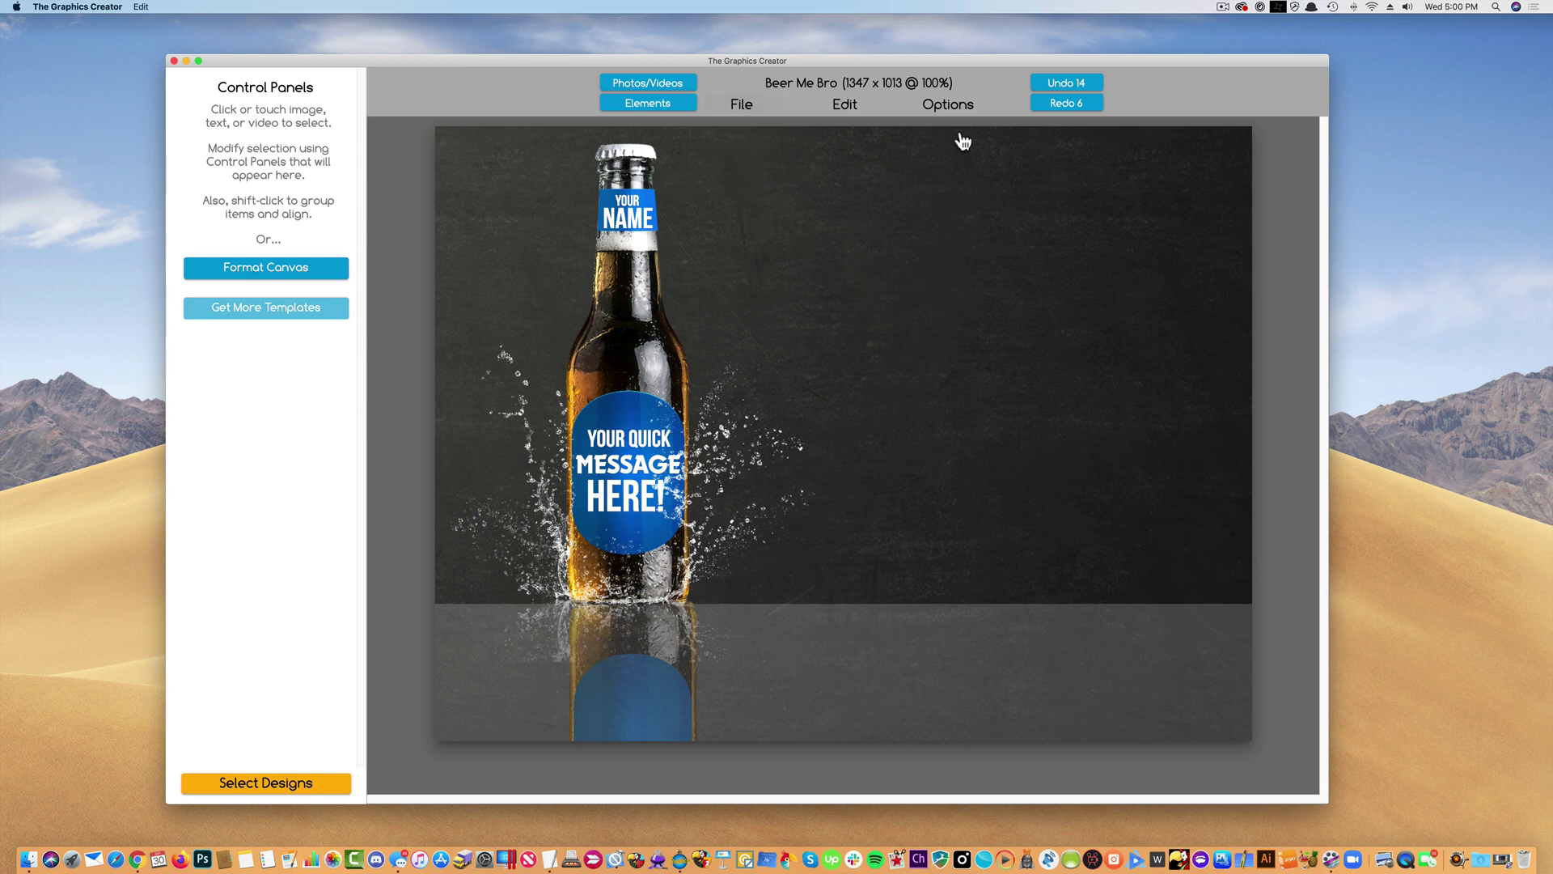
Step: Prepare a PNG image download of the design named "Beer Bottle", and cancel it
left_click(749, 108)
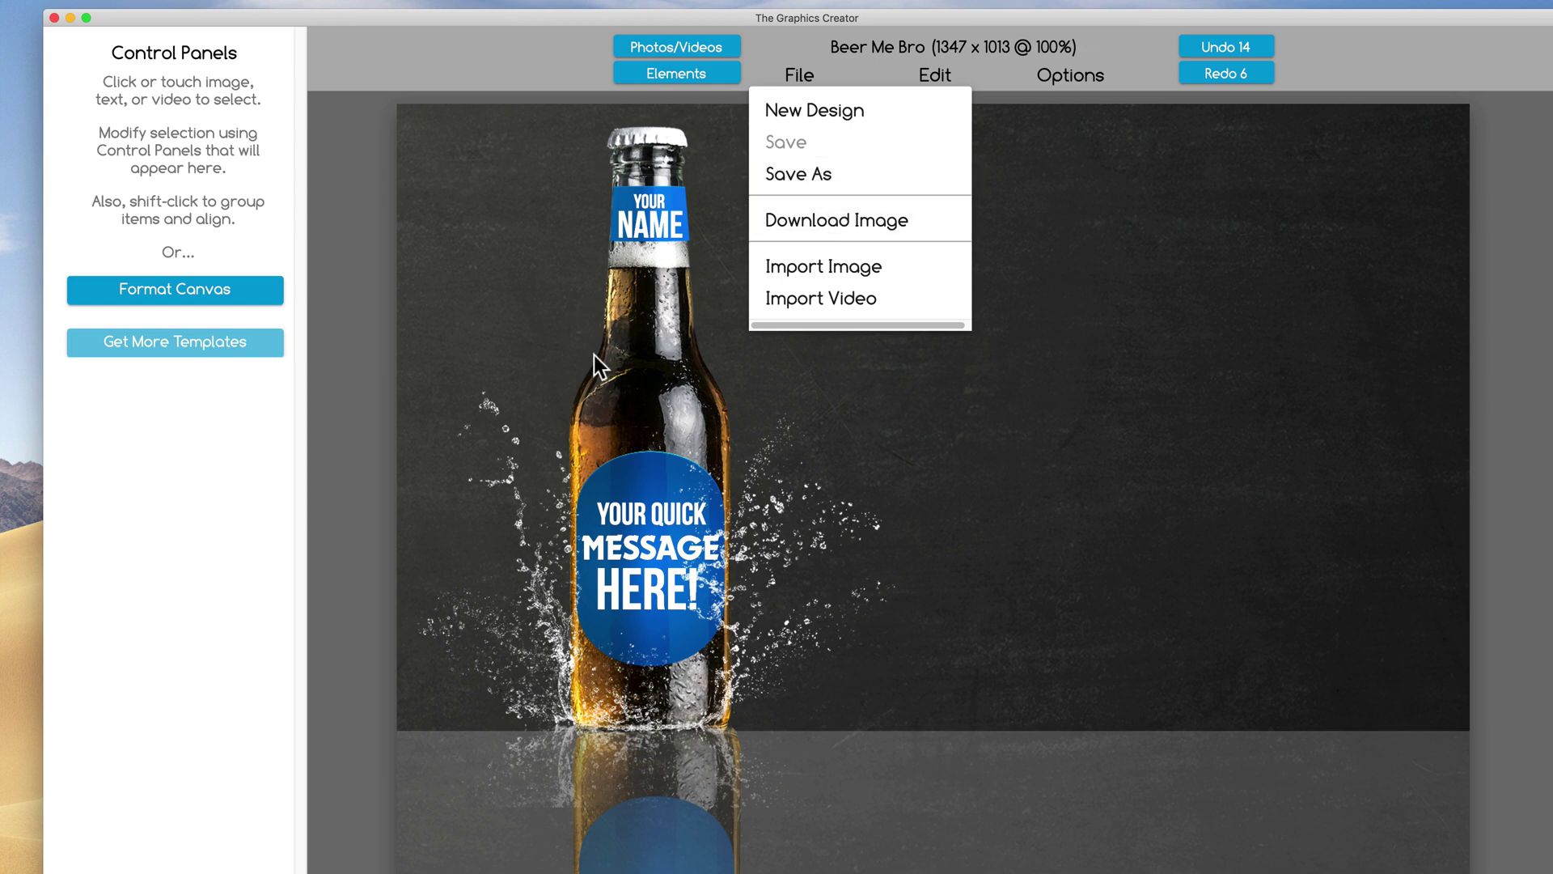
left_click(837, 232)
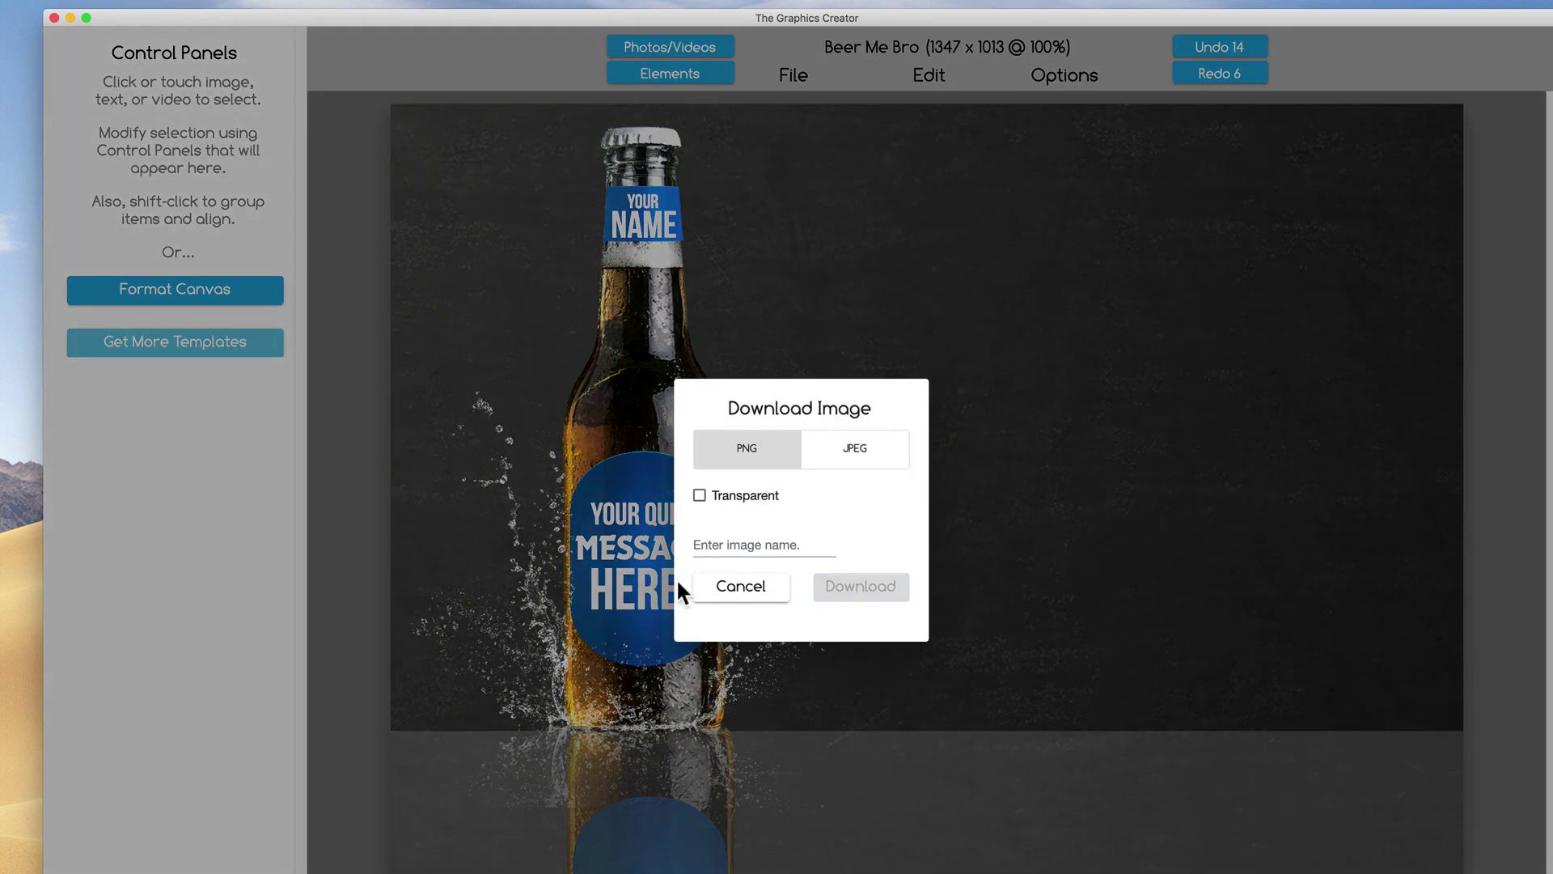
left_click(745, 543)
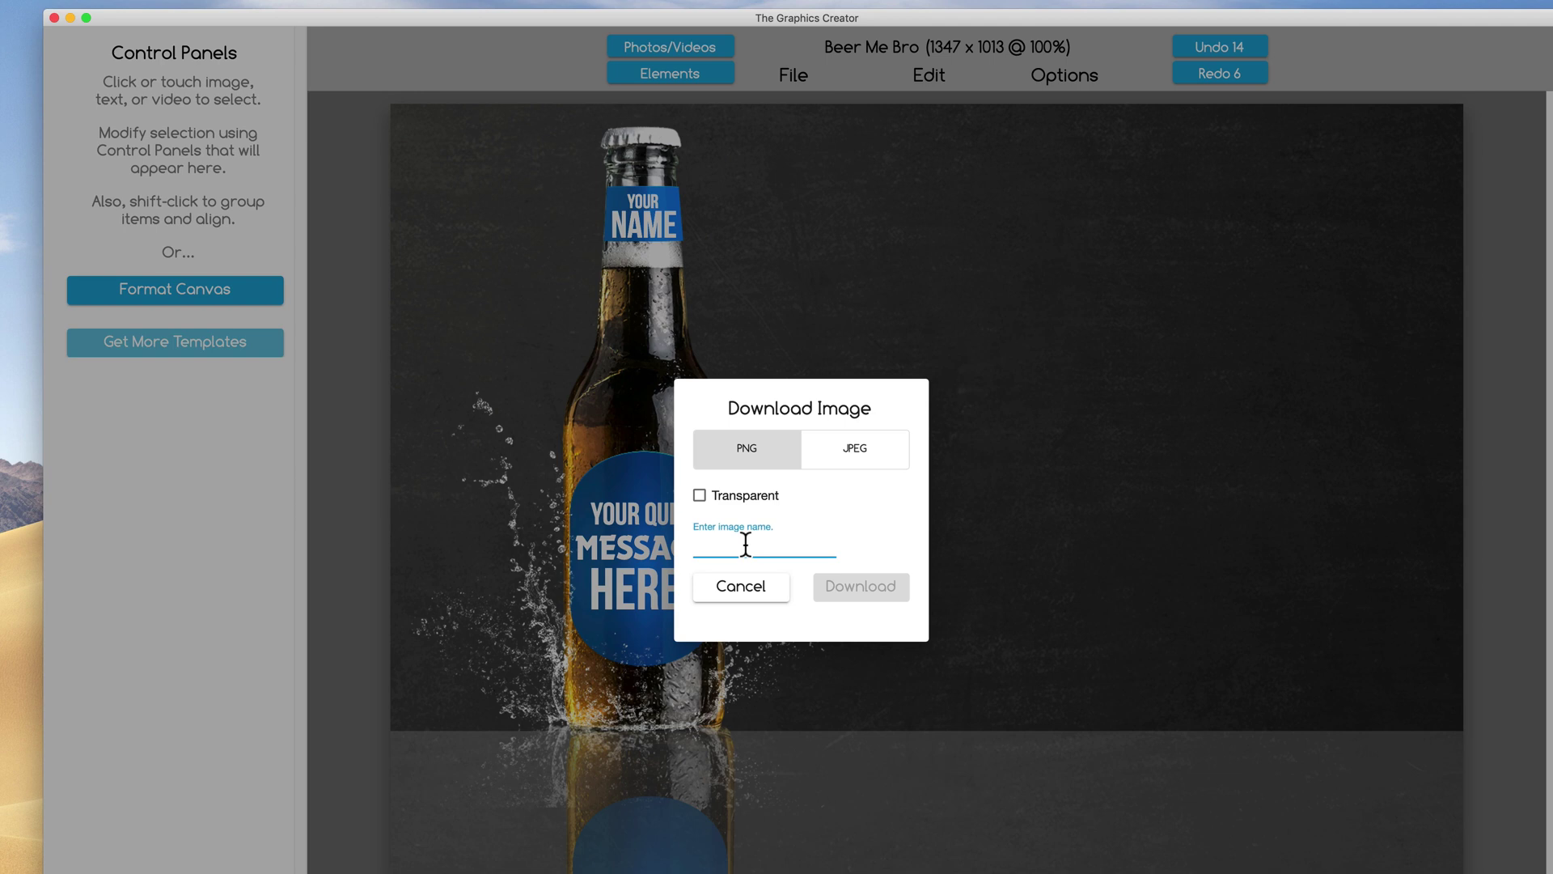
type("Beer Bottle")
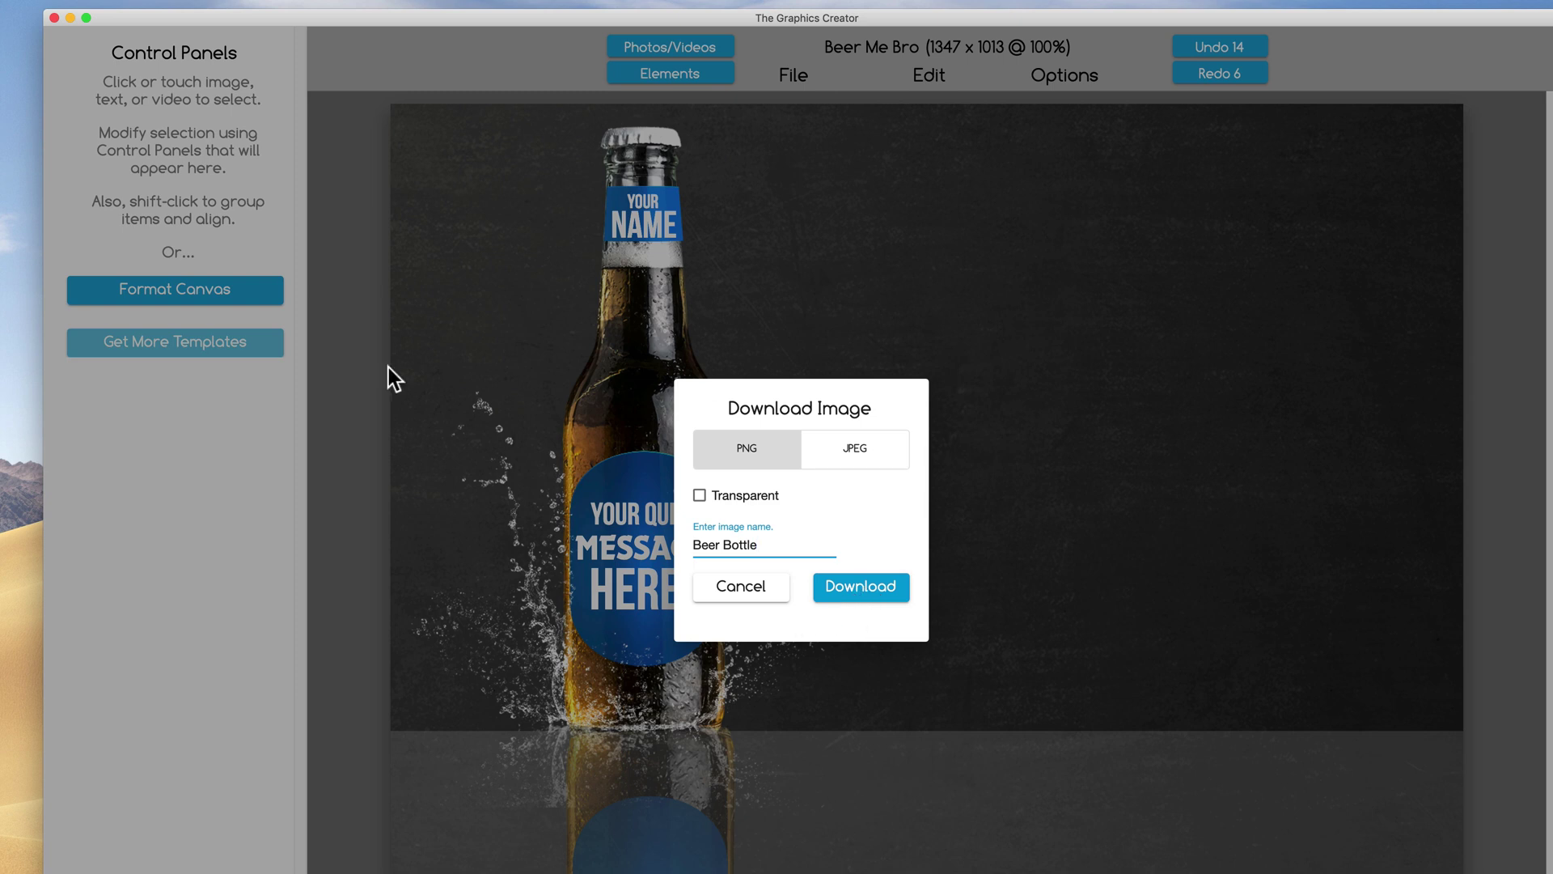
left_click(740, 590)
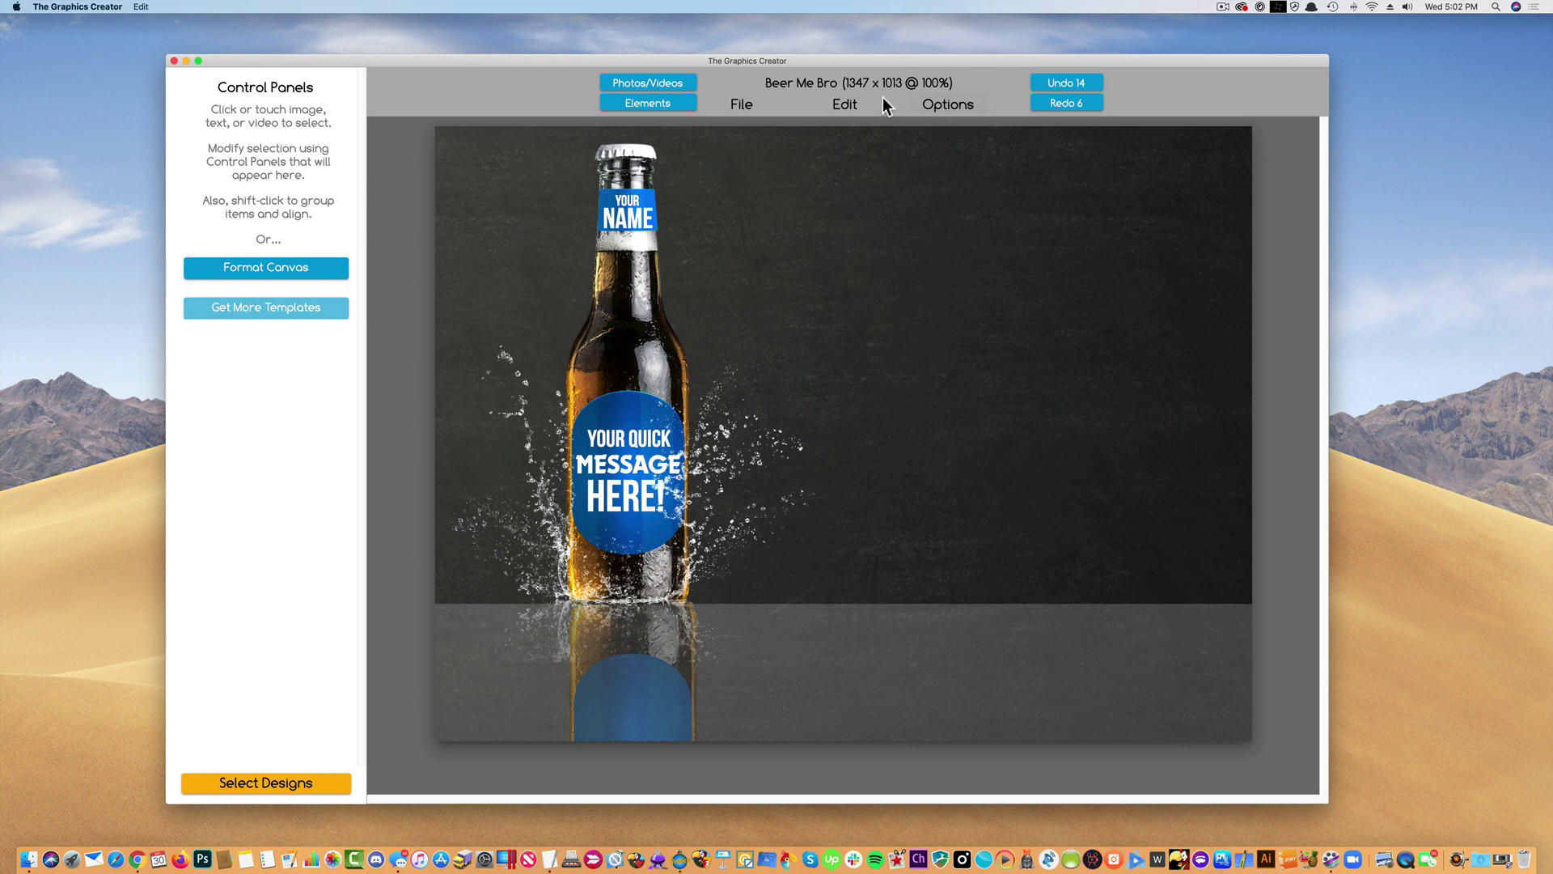
Step: Try out a new rectangle and a new triangle on the canvas, deleting each shape again
left_click(847, 106)
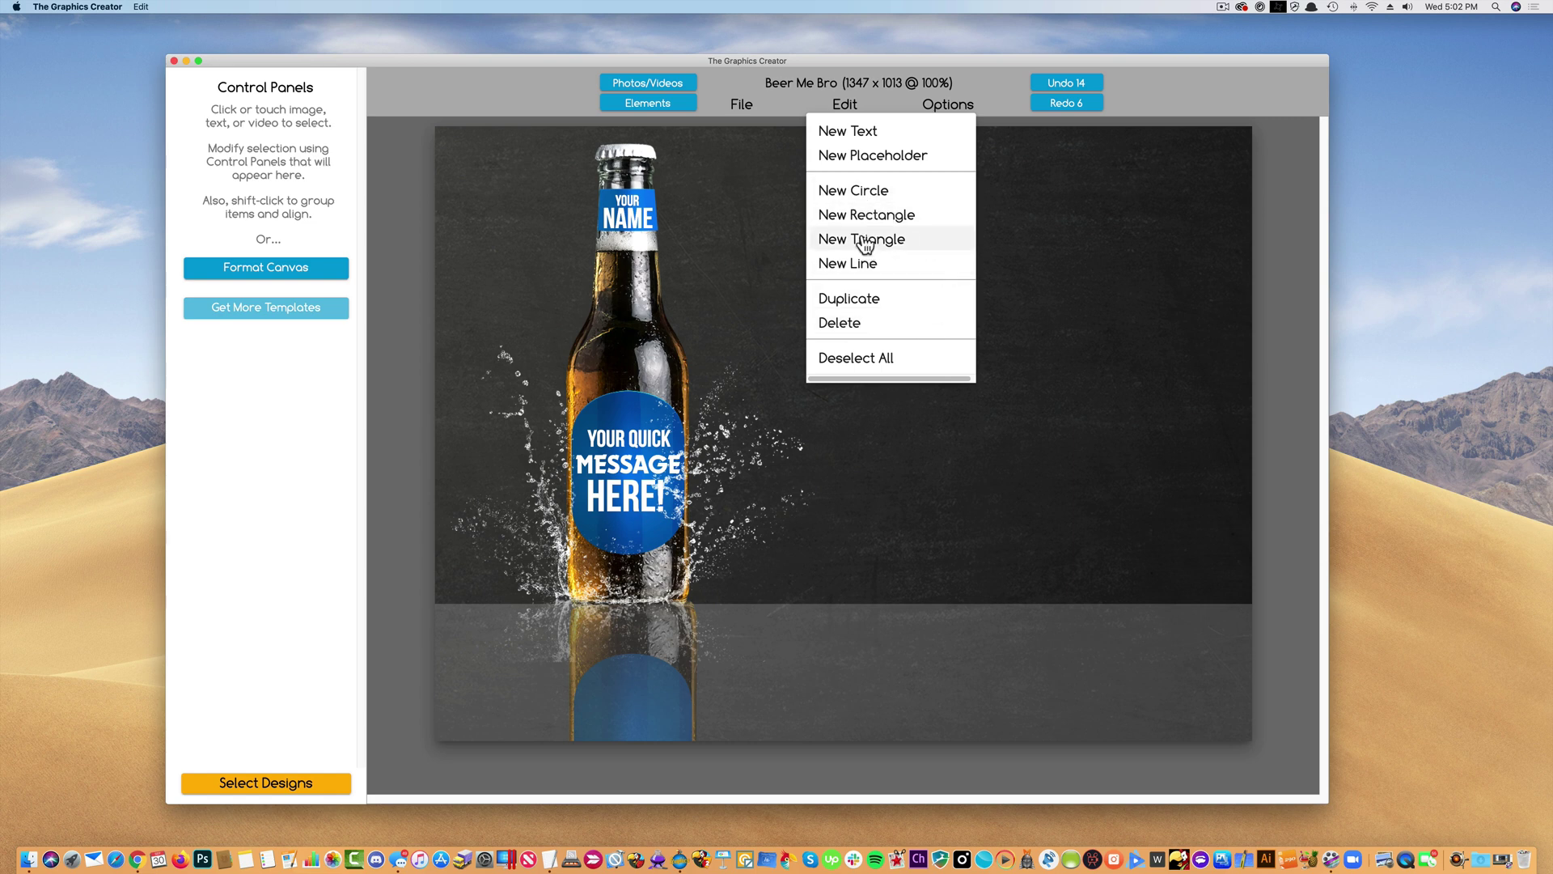
left_click(845, 217)
key("Delete")
left_click(844, 104)
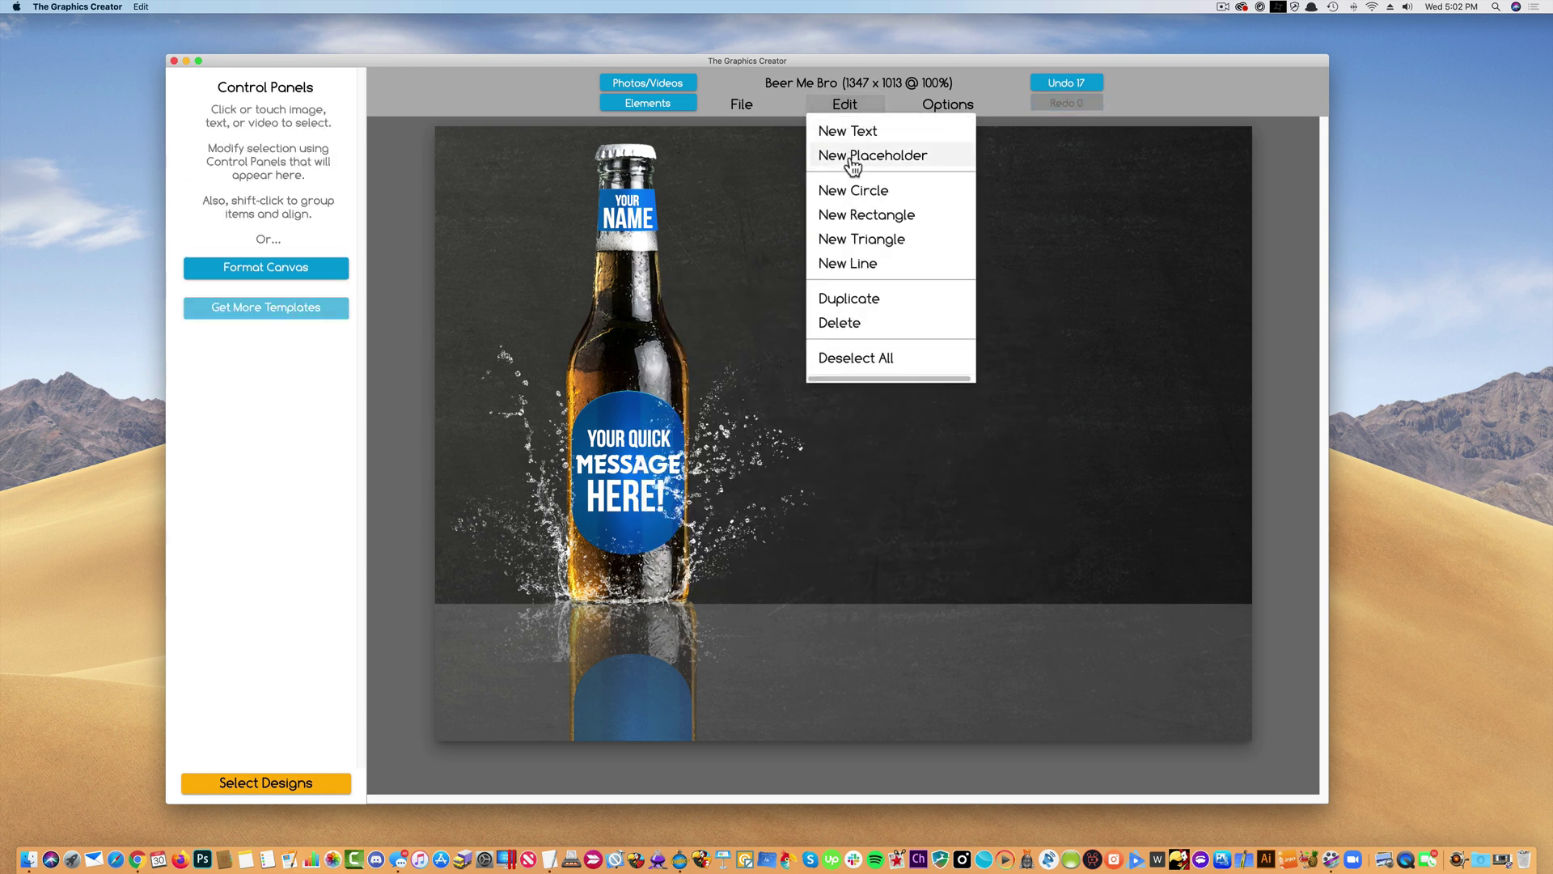
left_click(845, 236)
left_click_drag(848, 415, 936, 332)
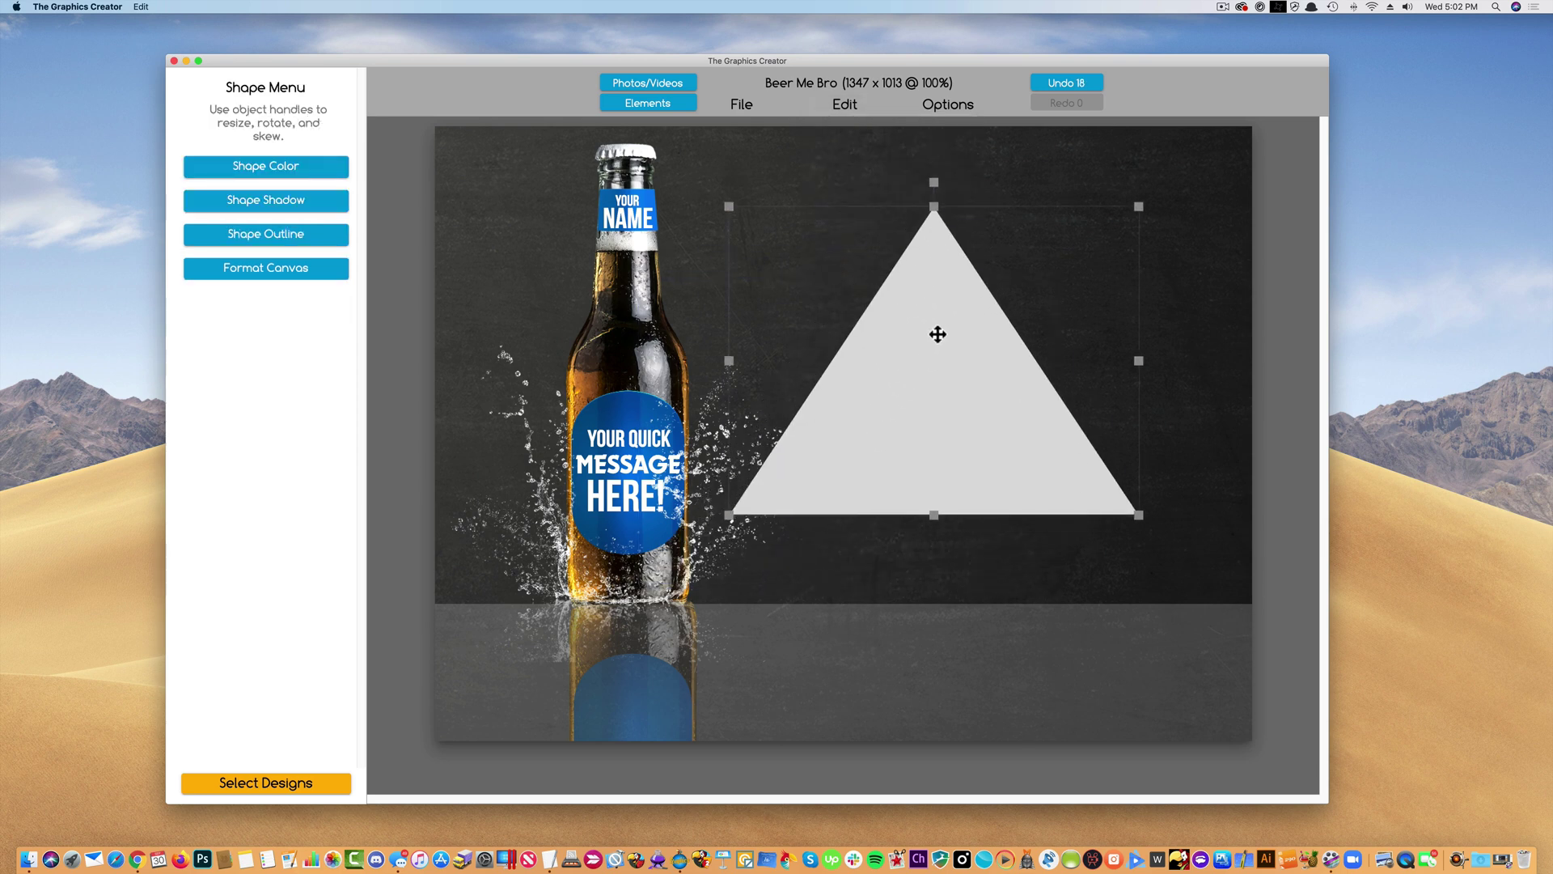
key("Delete")
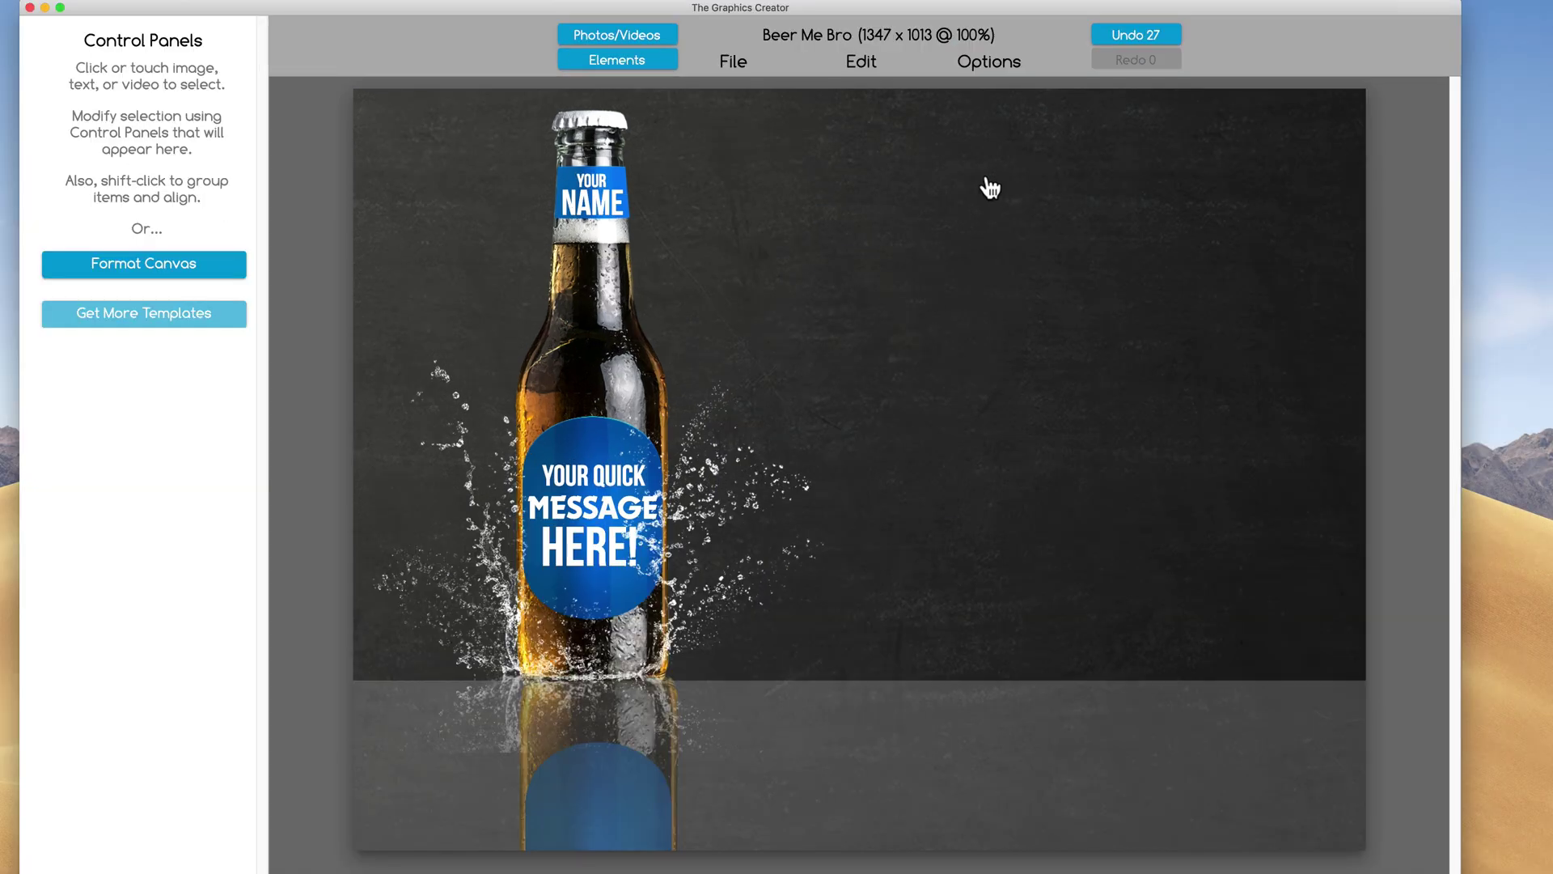
Step: Add a new circle, place it in the upper area right of the bottle, and adjust its size
left_click(871, 69)
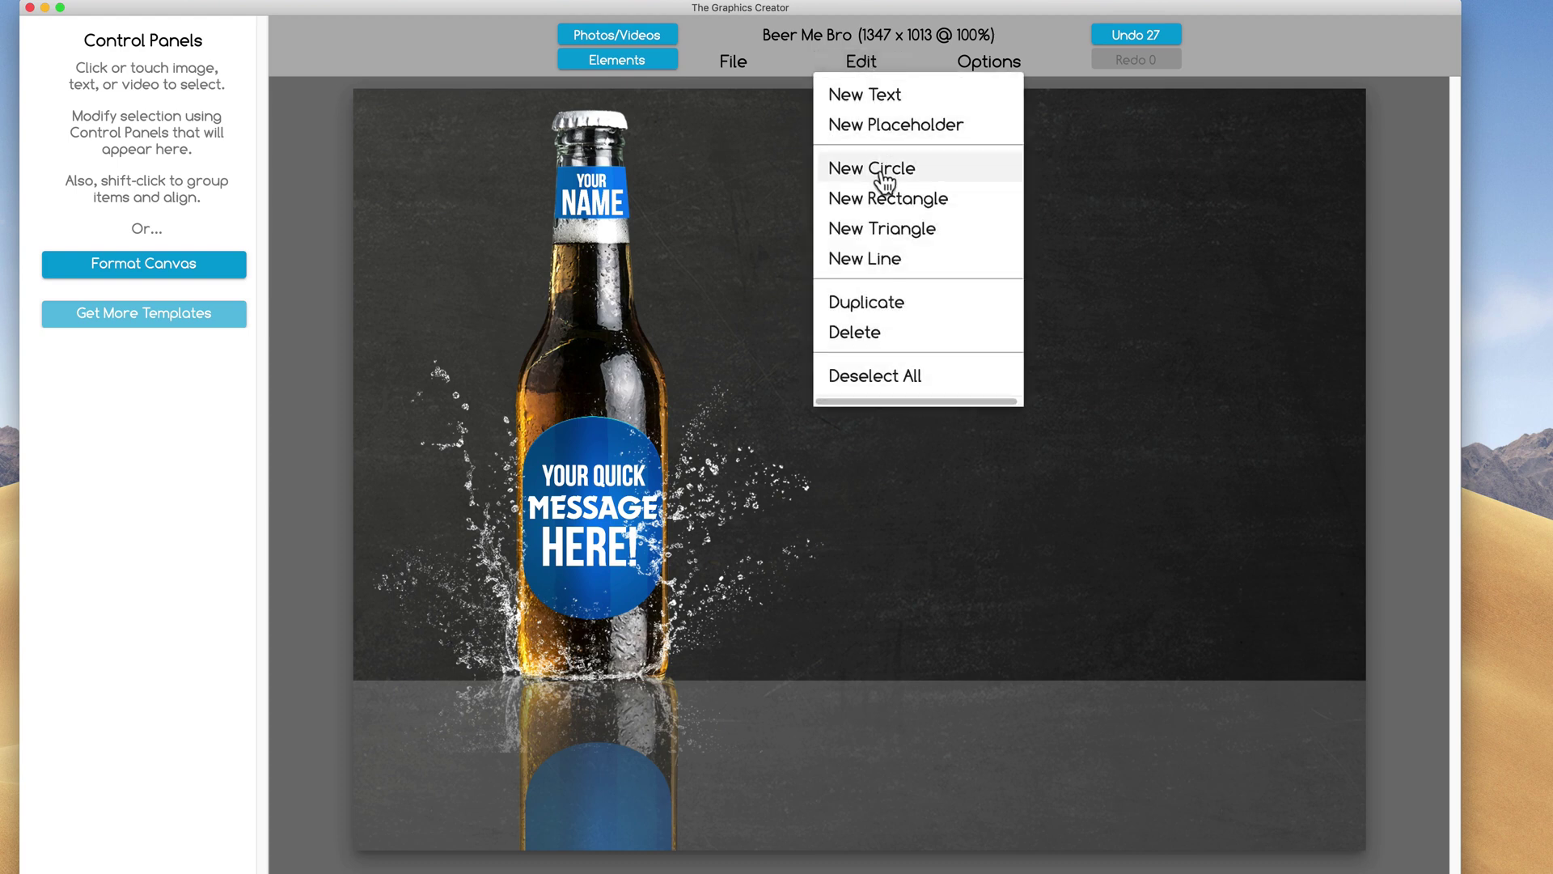
left_click(884, 182)
left_click_drag(863, 454, 1058, 309)
mouse_move(854, 528)
left_mouse_down()
mouse_move(540, 768)
mouse_move(856, 524)
left_mouse_up()
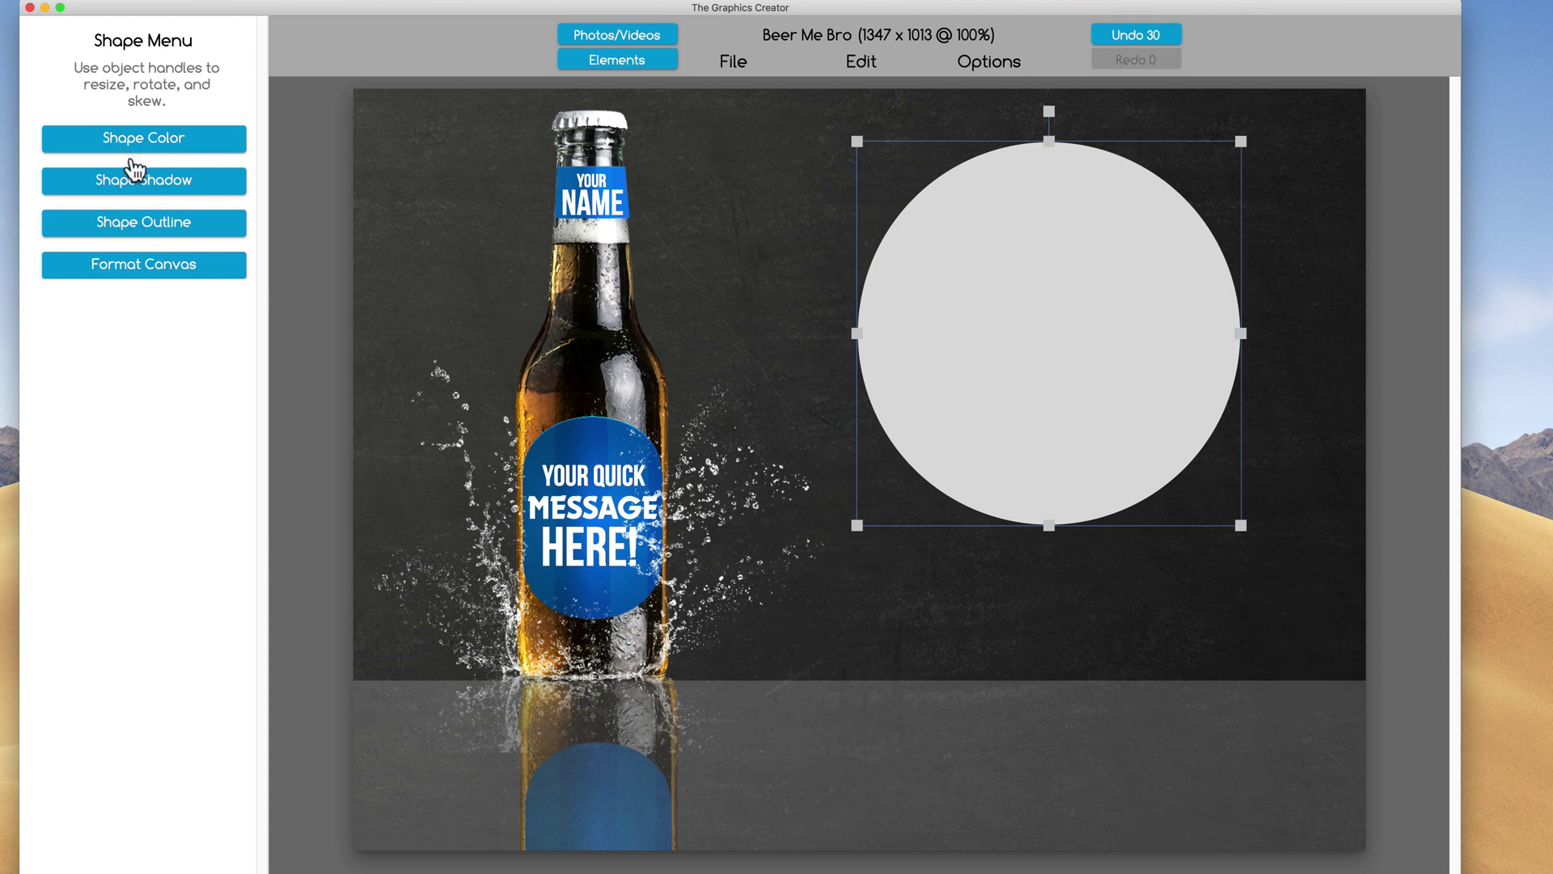
Step: Give the circle an outline of strength 18 in orange-yellow FFBC00, and shift the circle slightly down and right
left_click(140, 228)
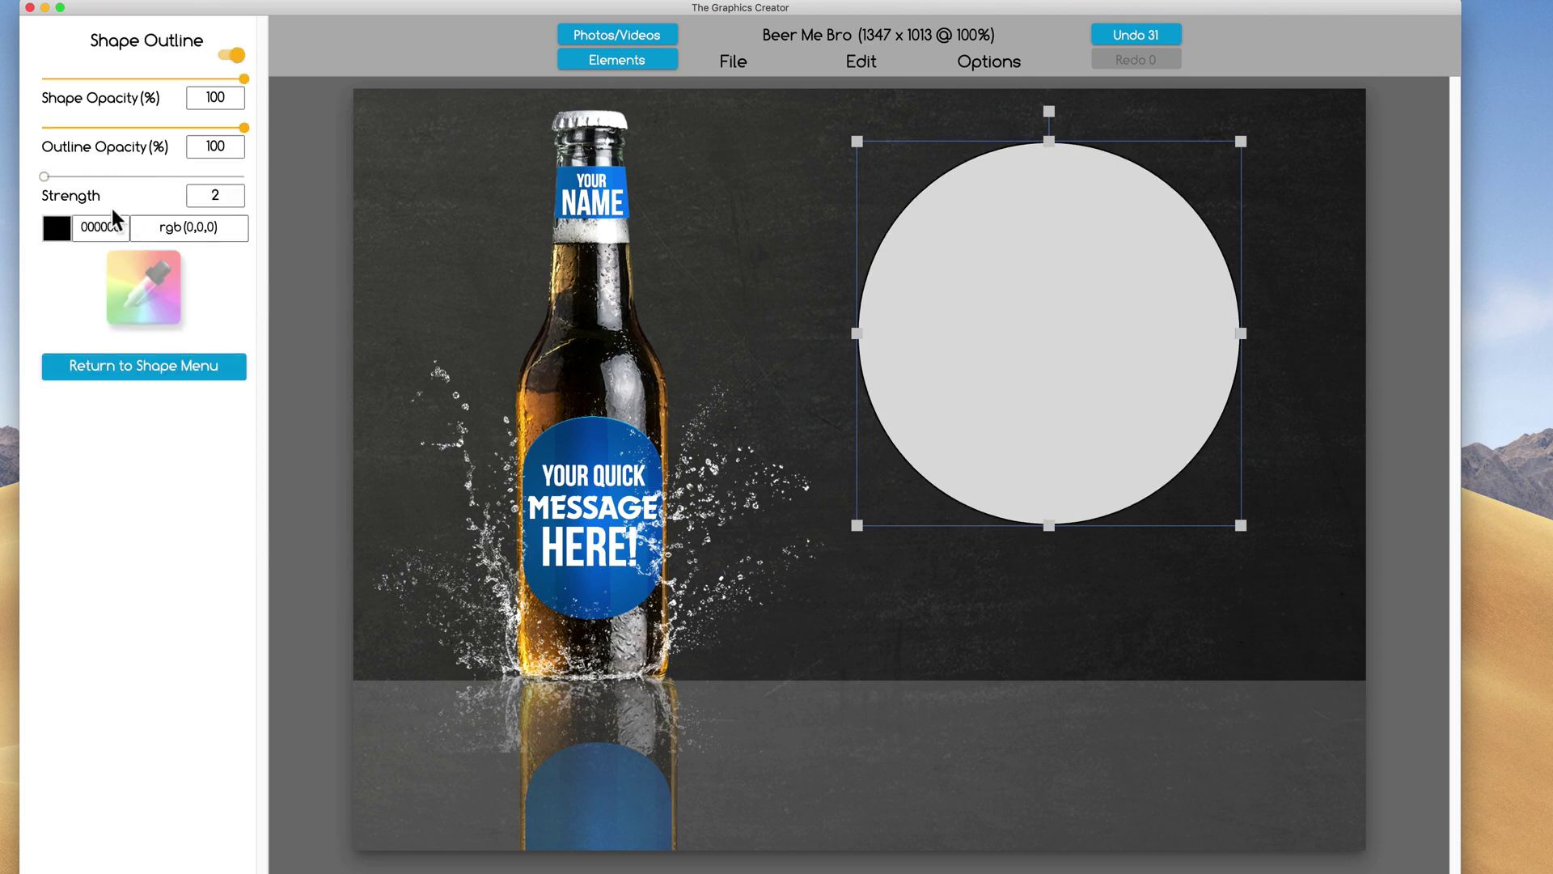
left_click_drag(42, 176, 58, 178)
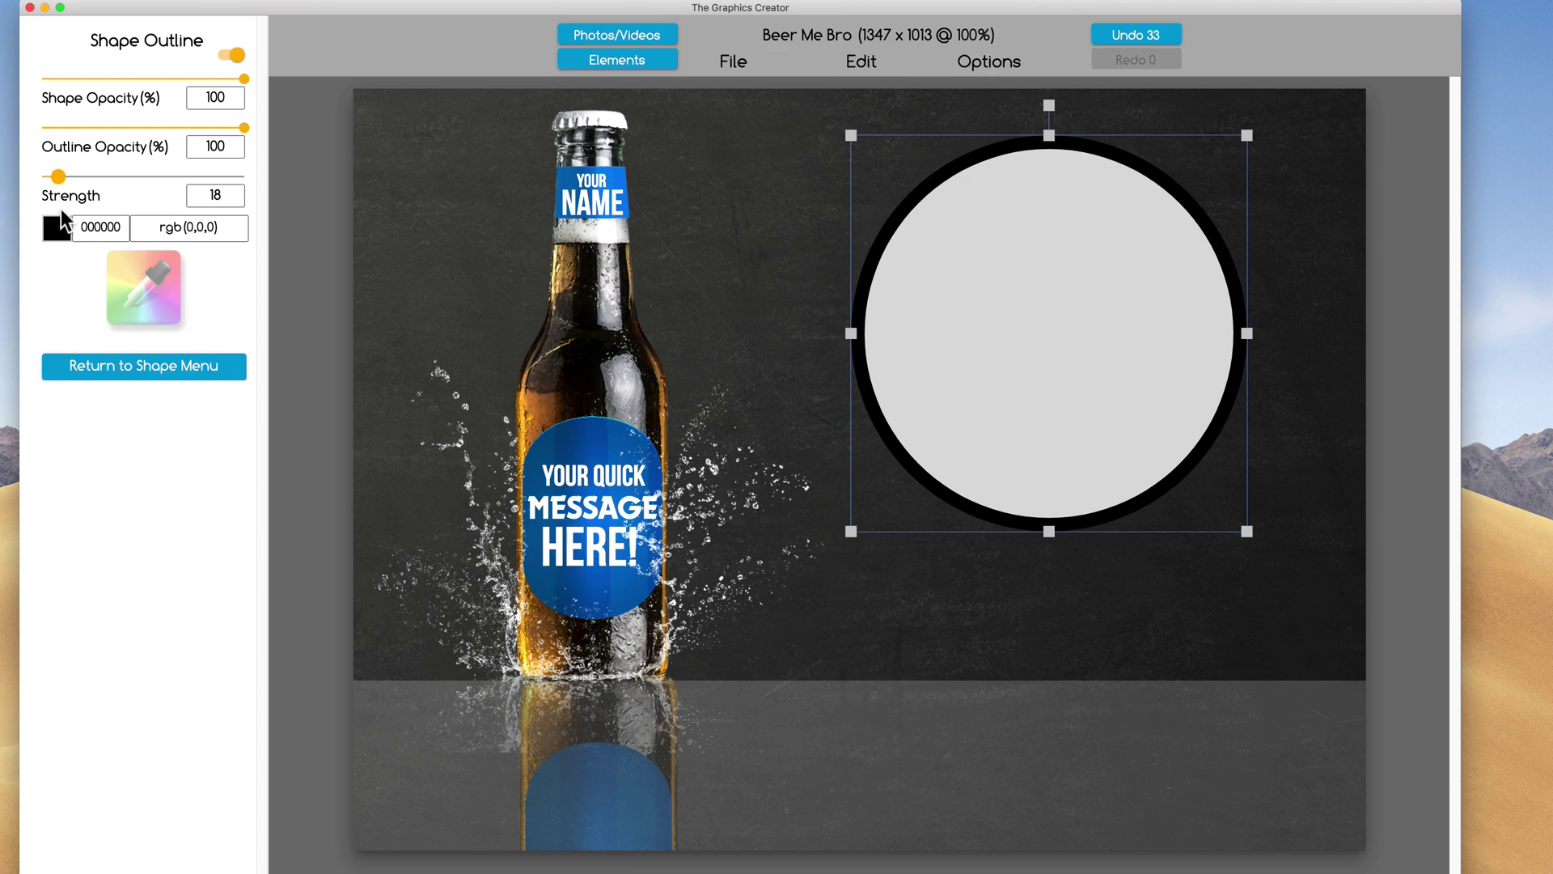
left_click(63, 232)
mouse_move(76, 253)
left_mouse_down()
mouse_move(118, 249)
mouse_move(86, 242)
left_mouse_up()
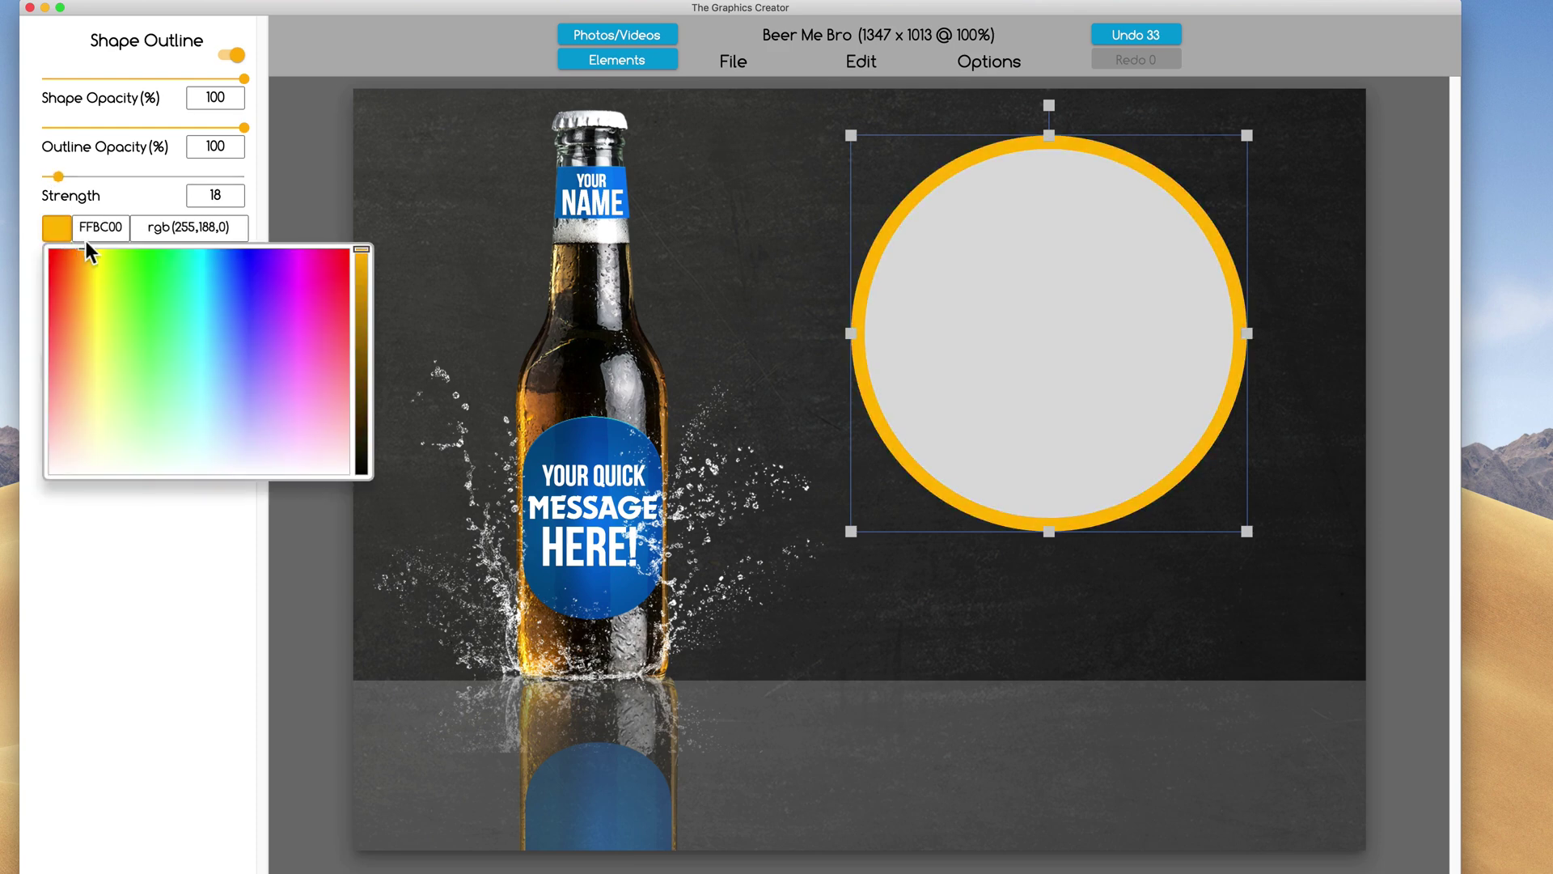
left_click(119, 539)
left_click_drag(1012, 365, 1033, 379)
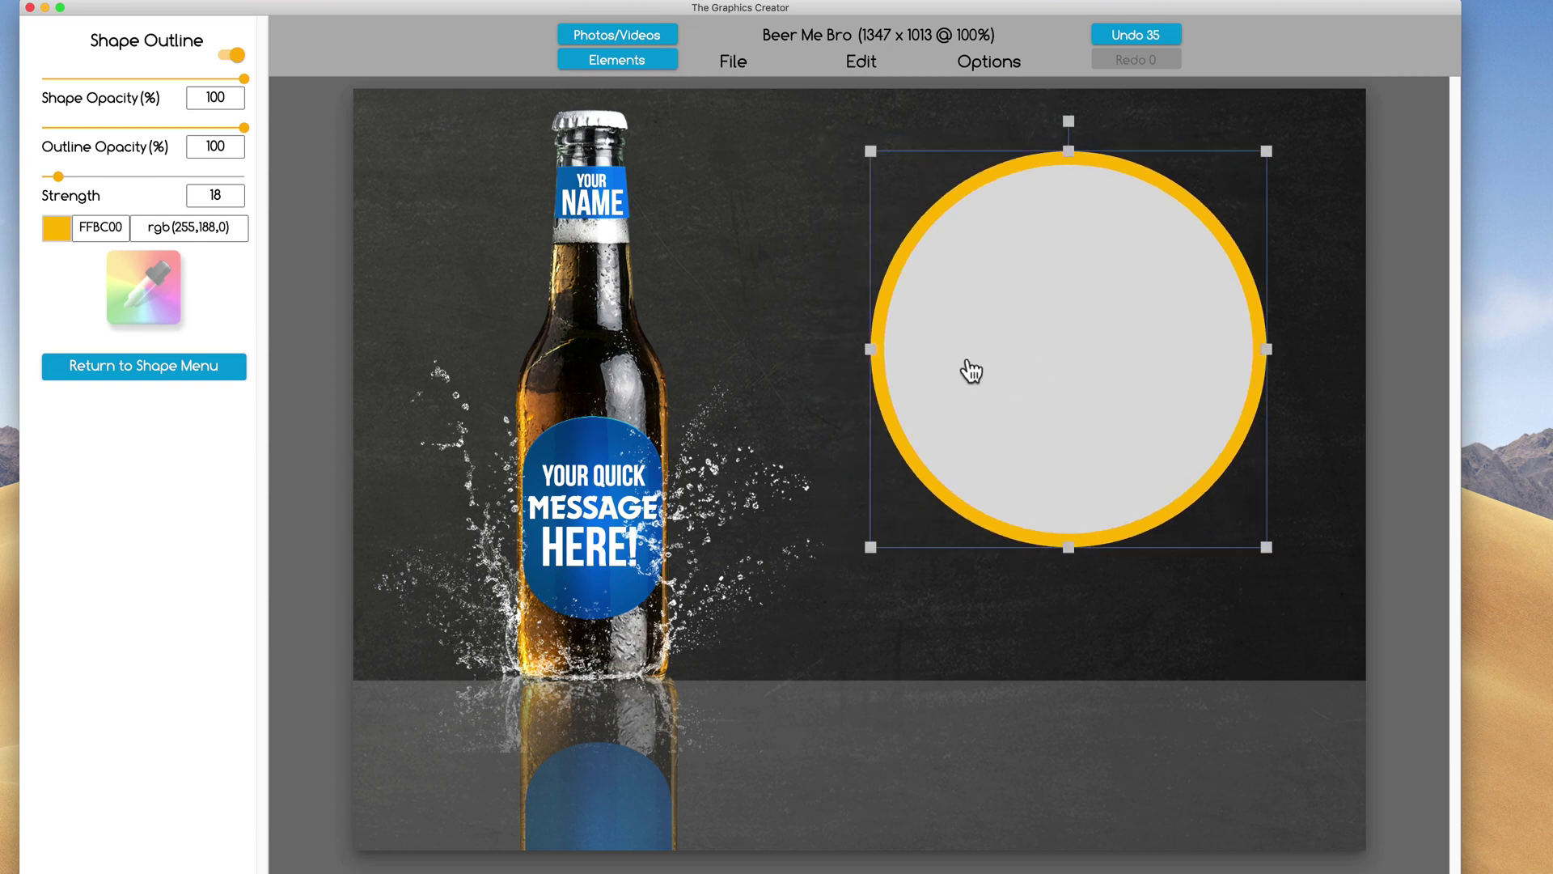
left_click(193, 366)
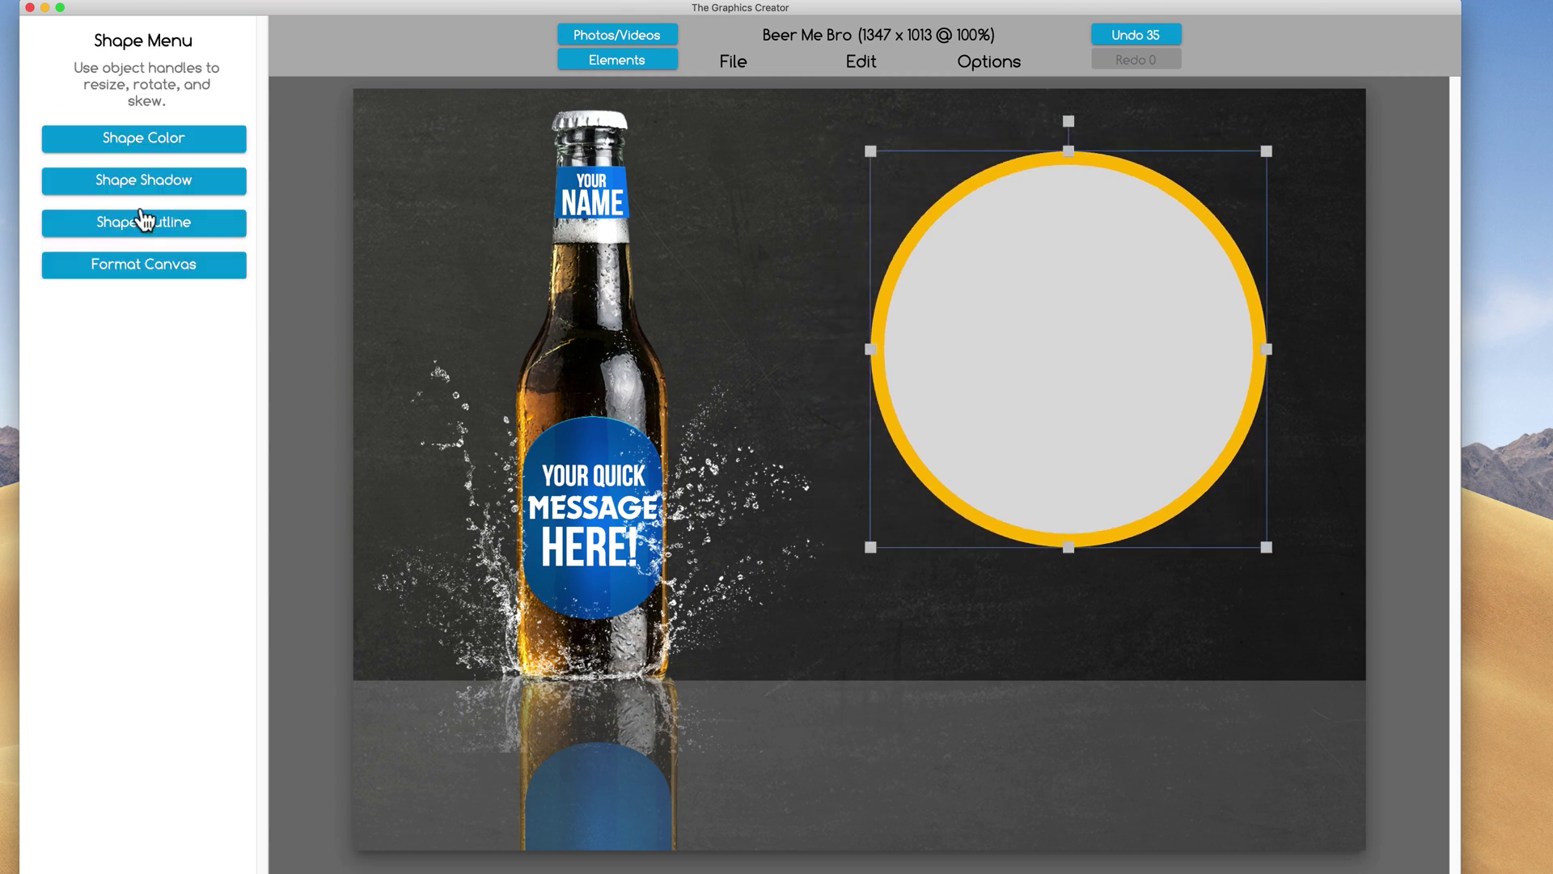
Step: Fill the circle with the solid yellow-green color DBFF06
left_click(144, 137)
left_click(56, 226)
left_click_drag(146, 286, 105, 250)
left_click(989, 374)
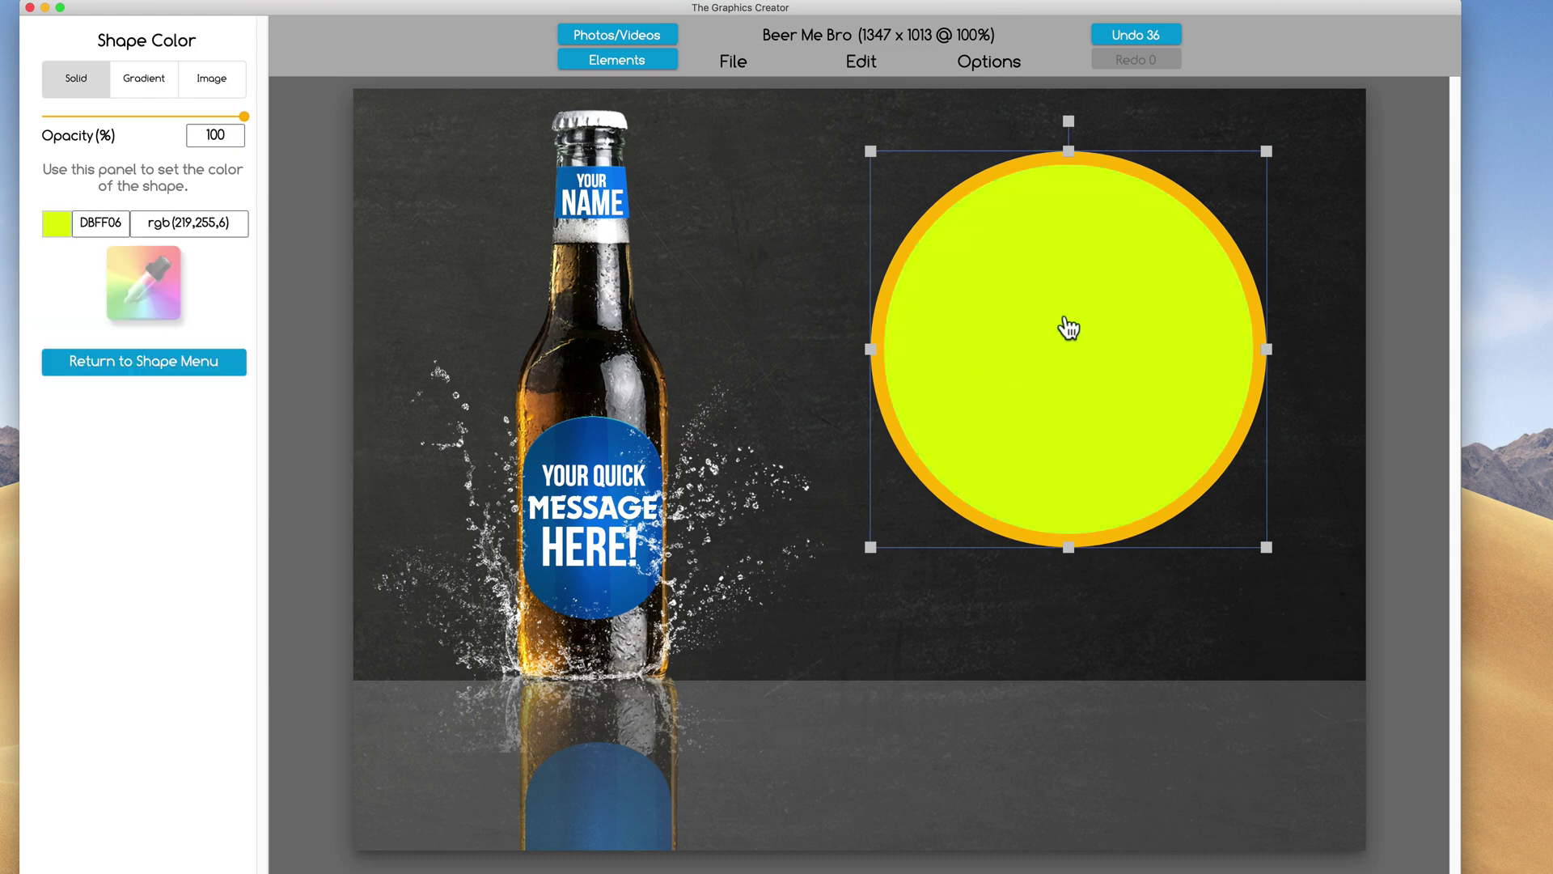
Step: Search the Pexels photos for "Thumbs" and fill the circle with the photo of the suited man giving two thumbs up
left_click(613, 35)
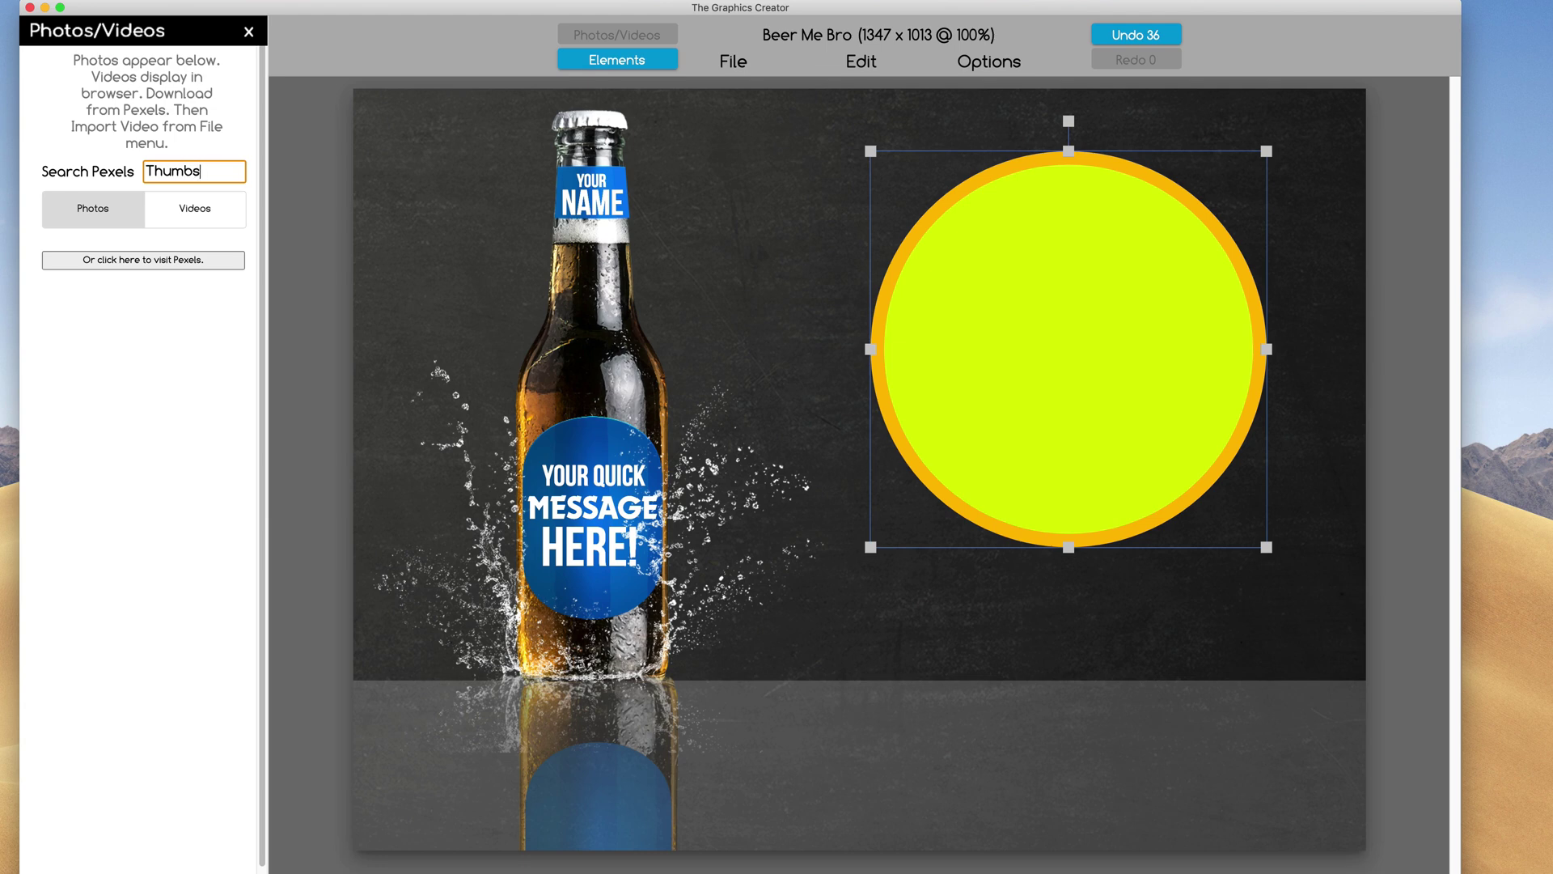
key("Return")
scroll(167, 402, "down", 5)
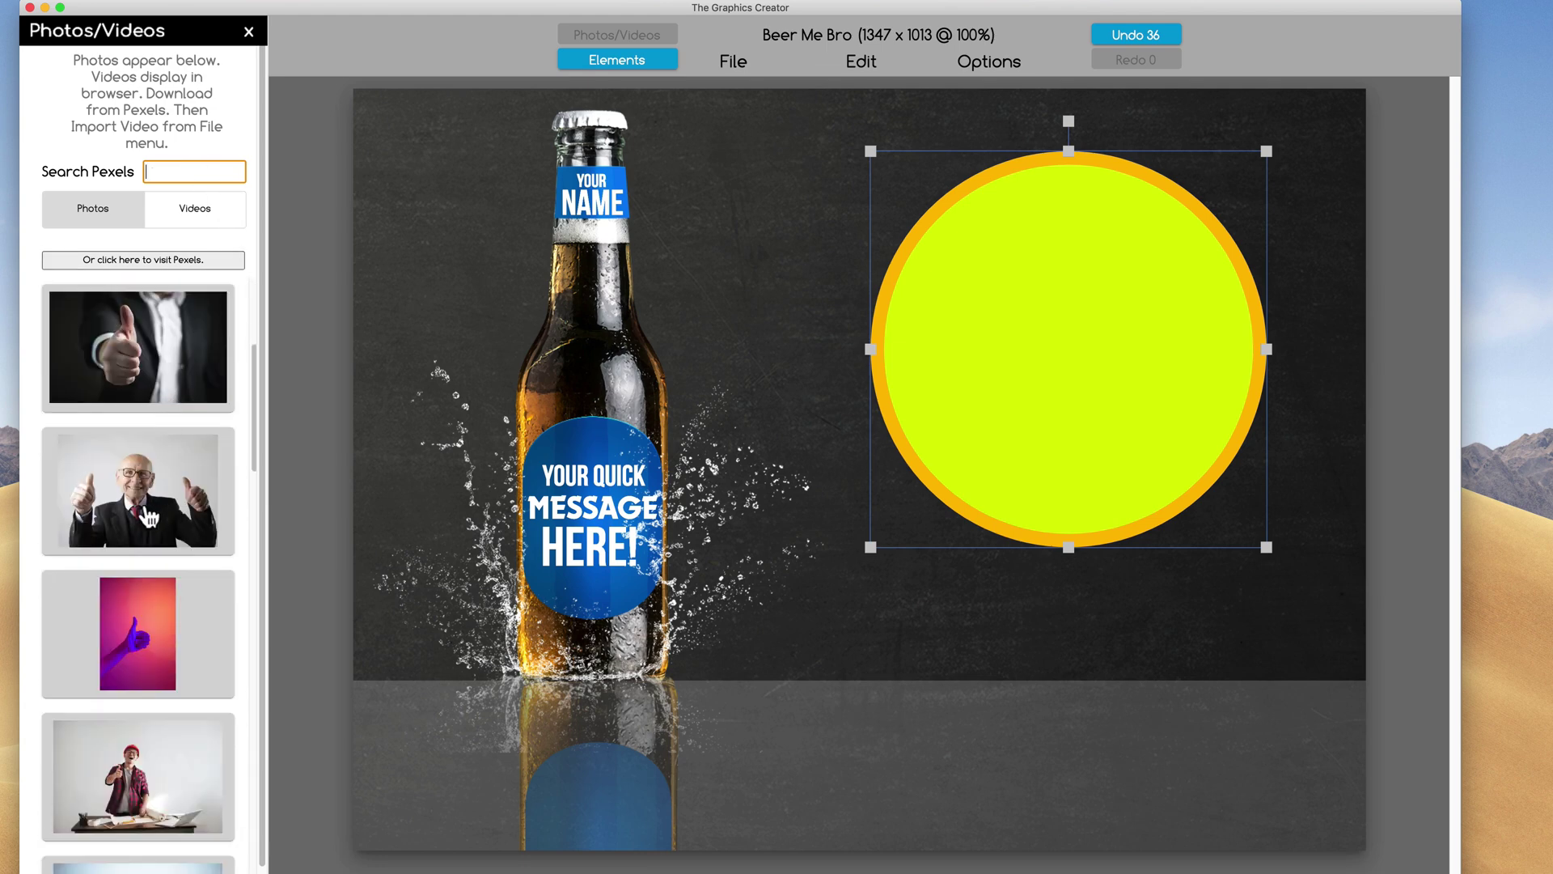
left_click_drag(148, 518, 1049, 366)
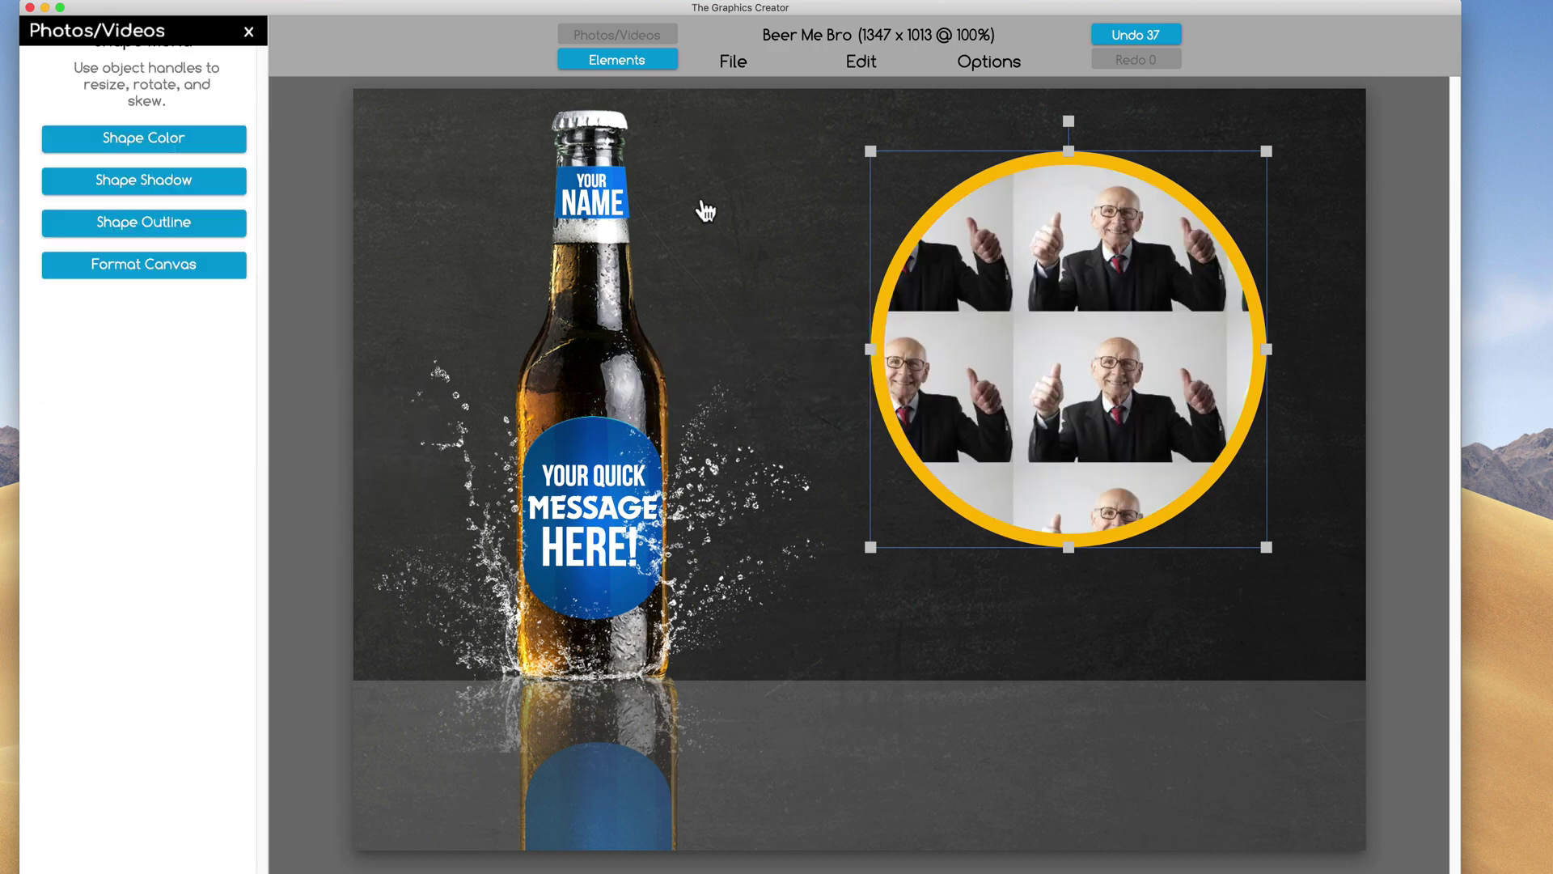
Step: Set the circle's image fill to width 254, horizontal offset -688 and vertical offset -457, so one man fills the circle
left_click(128, 145)
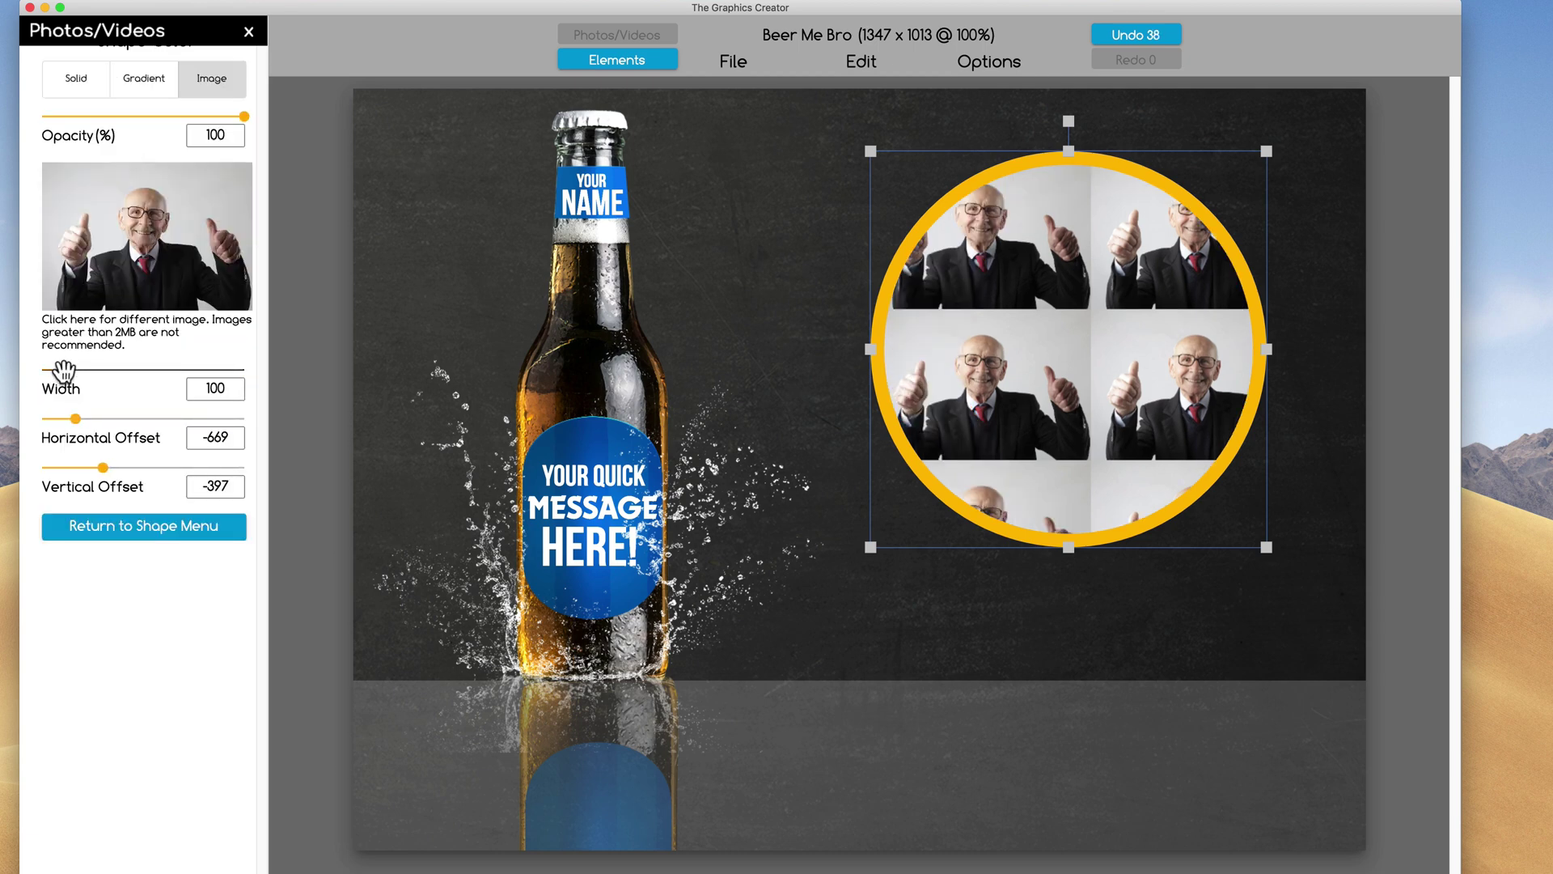
left_click_drag(61, 370, 97, 467)
left_click_drag(88, 373, 93, 374)
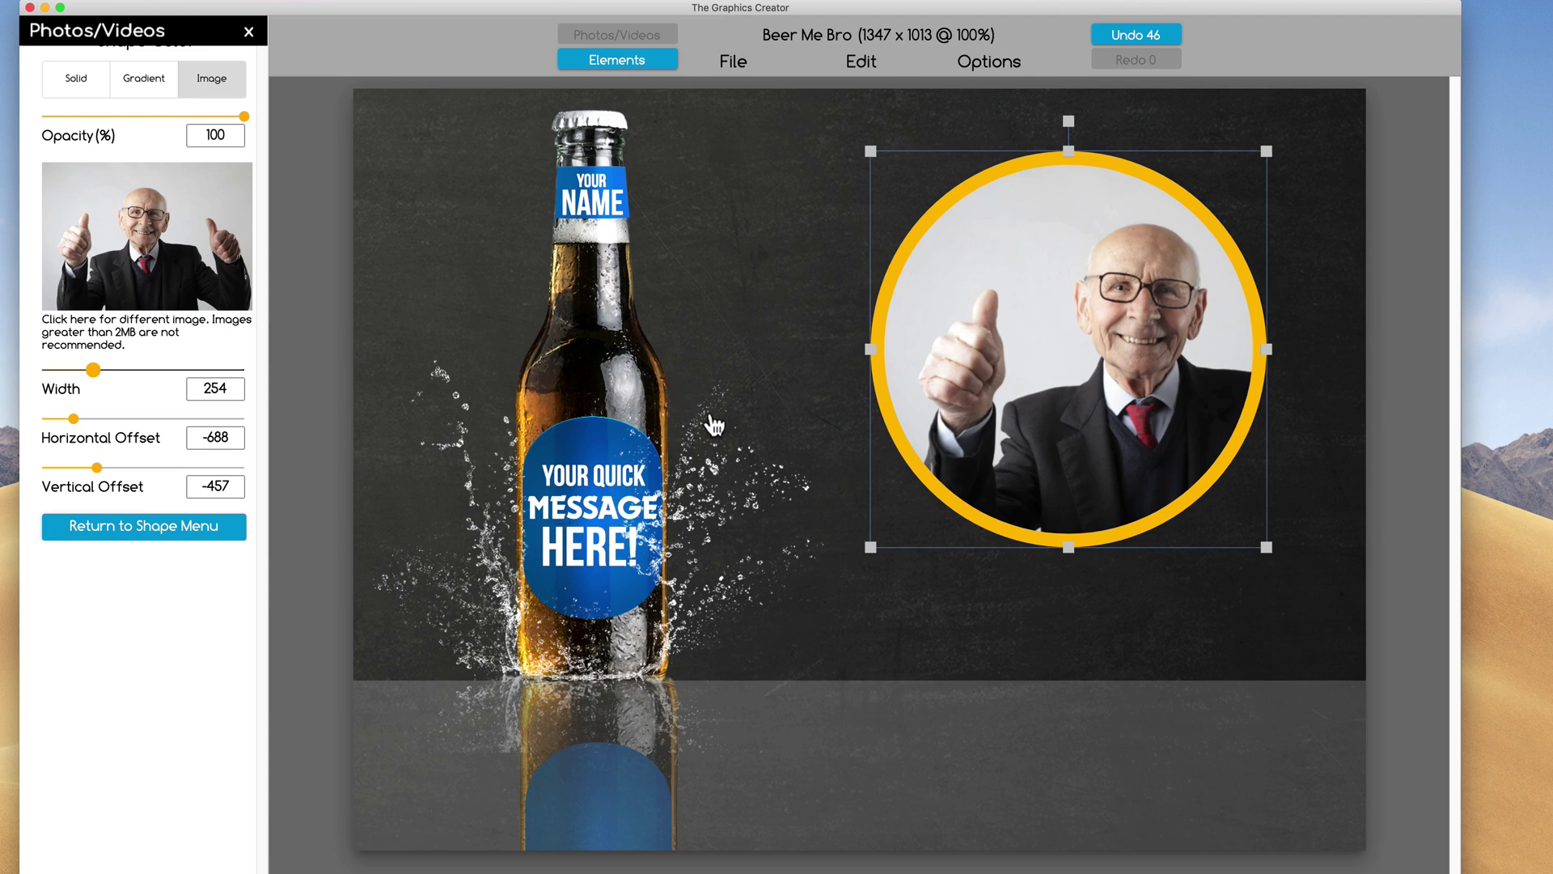
Step: Shrink the photo circle, rotate it slightly clockwise, and enlarge it to a medium size in the upper right of the canvas
left_click_drag(868, 552, 1050, 364)
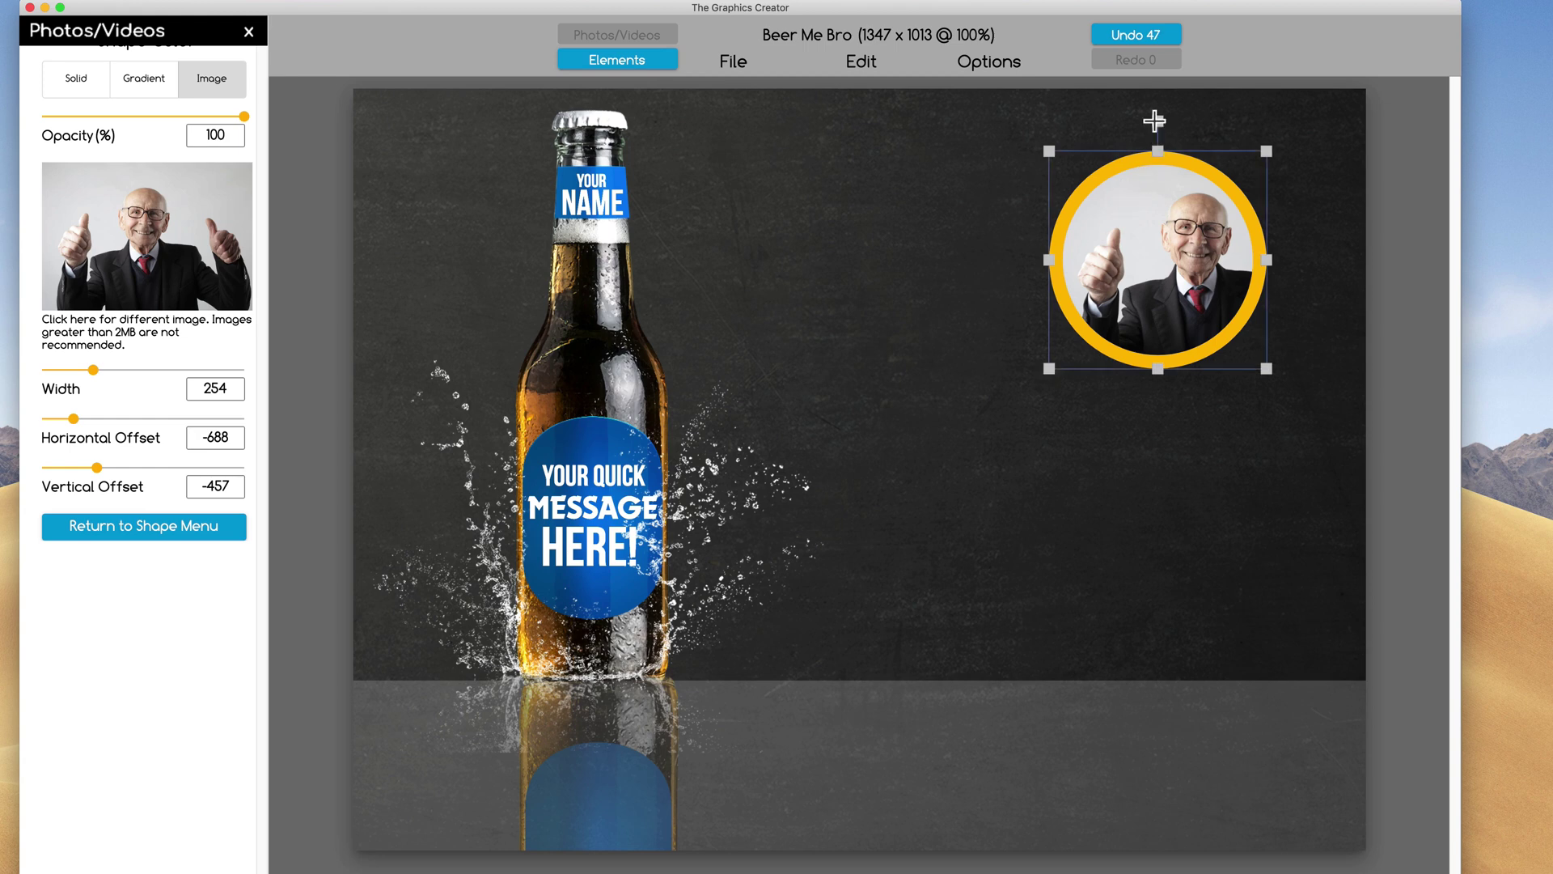
left_click_drag(1155, 120, 1170, 122)
left_click_drag(1040, 360, 946, 429)
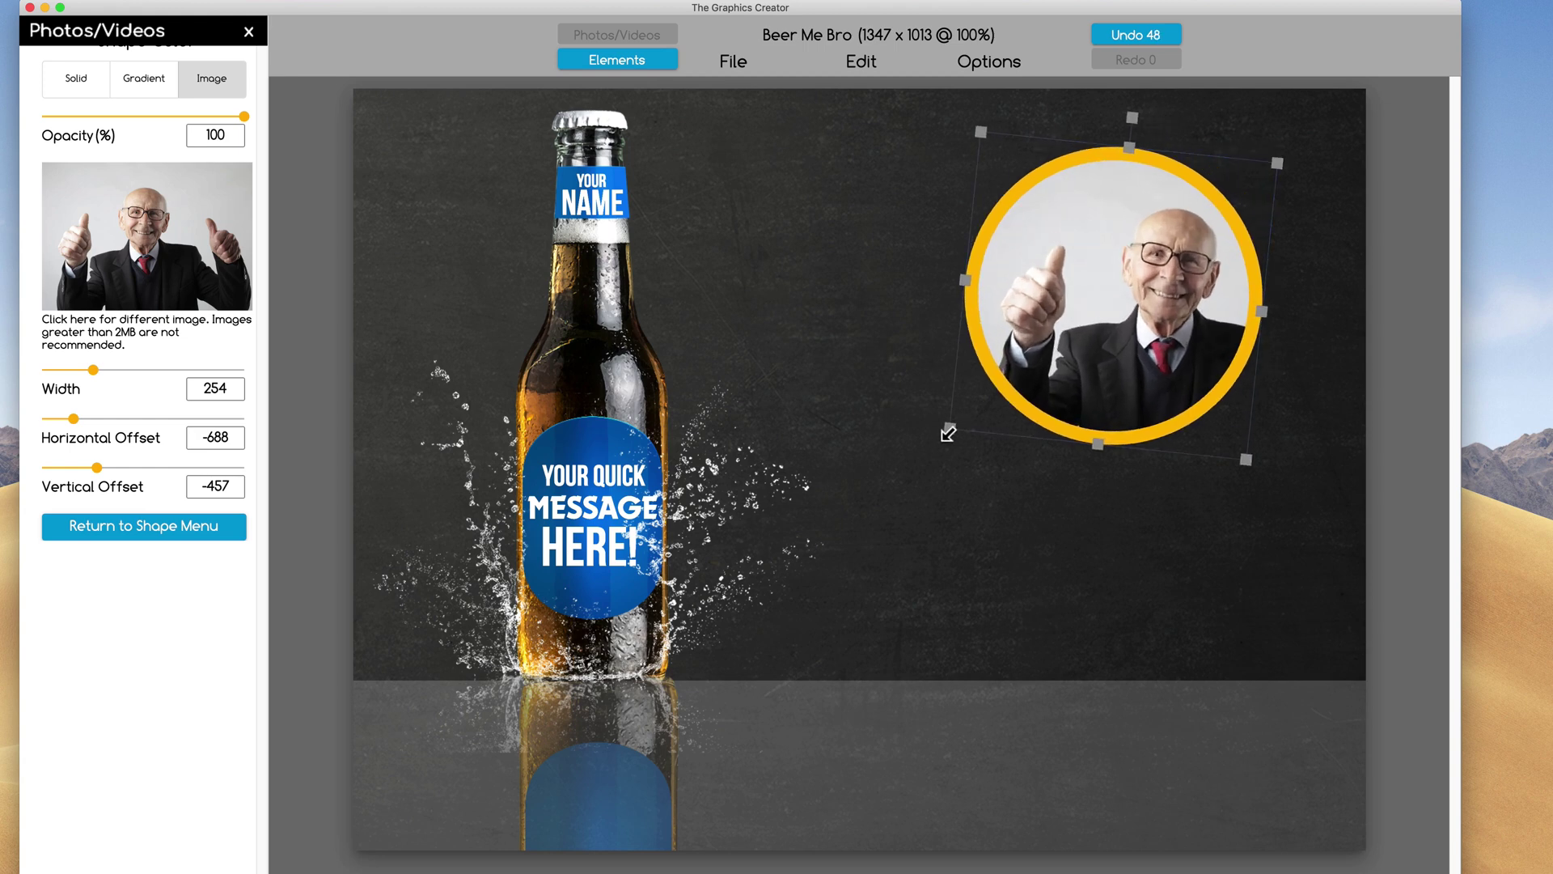
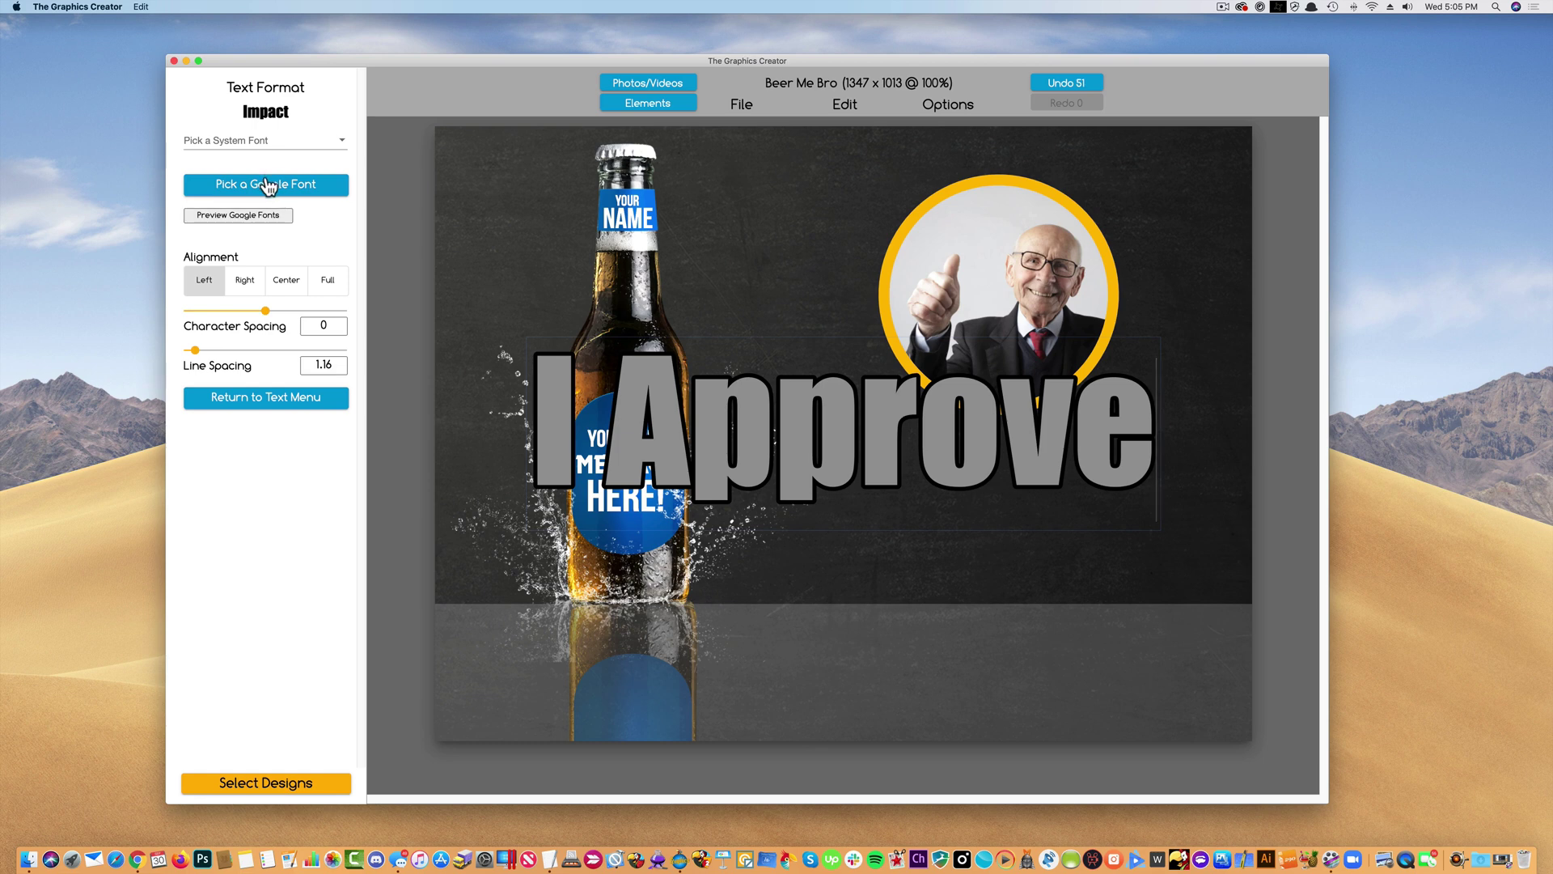
Step: Change the "I Approve" text to the Google font Dancing Script and set its character spacing to -48
left_click(267, 186)
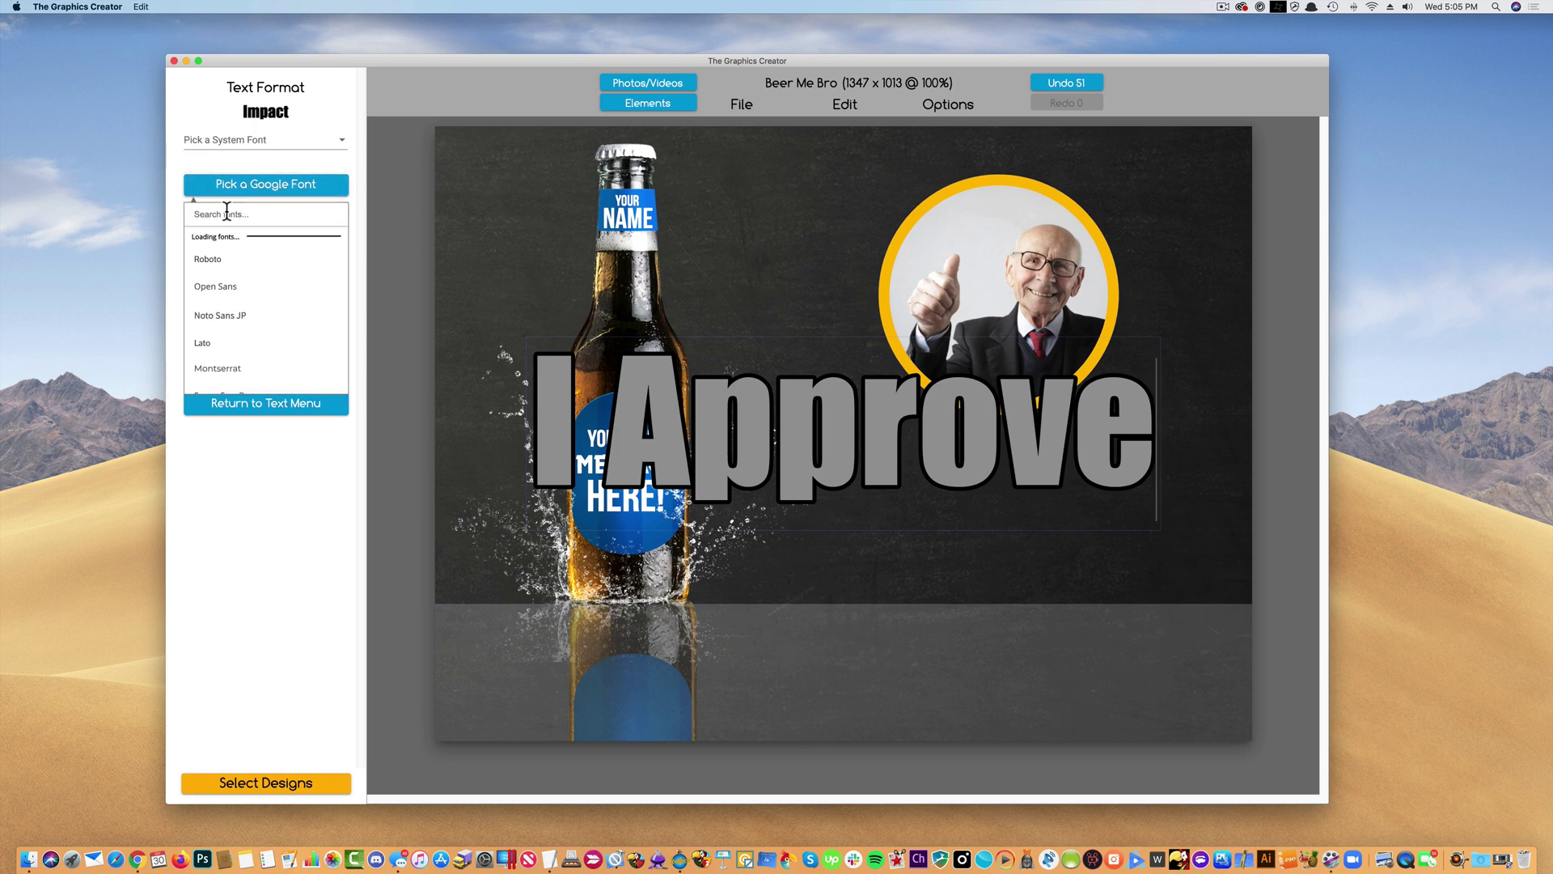
left_click(228, 214)
type("dancing")
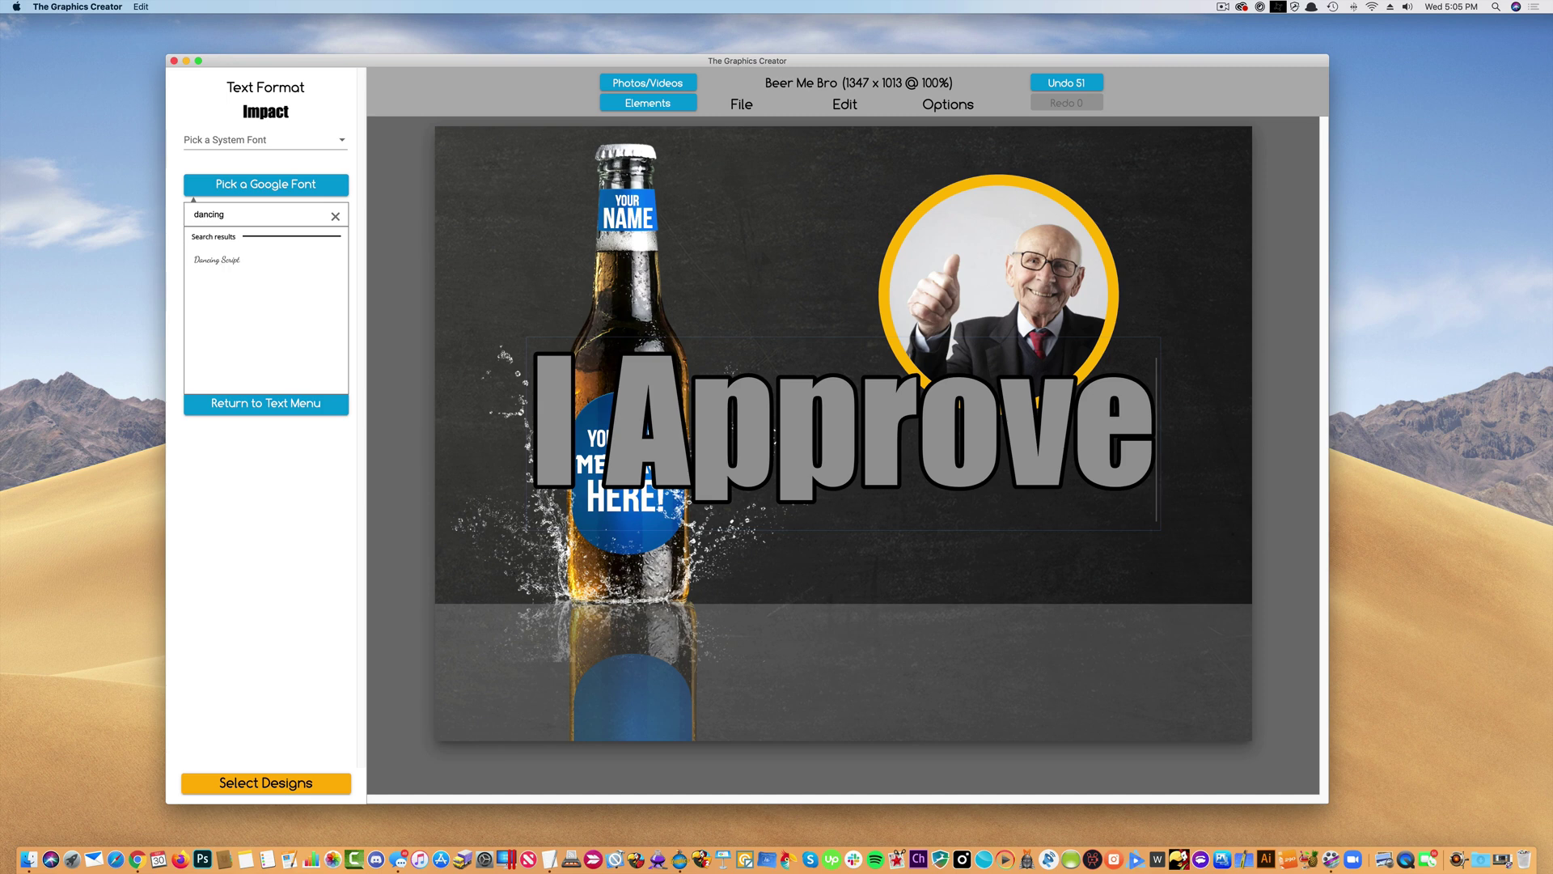
left_click(224, 259)
left_click(287, 414)
left_click(255, 191)
left_click_drag(266, 310, 261, 311)
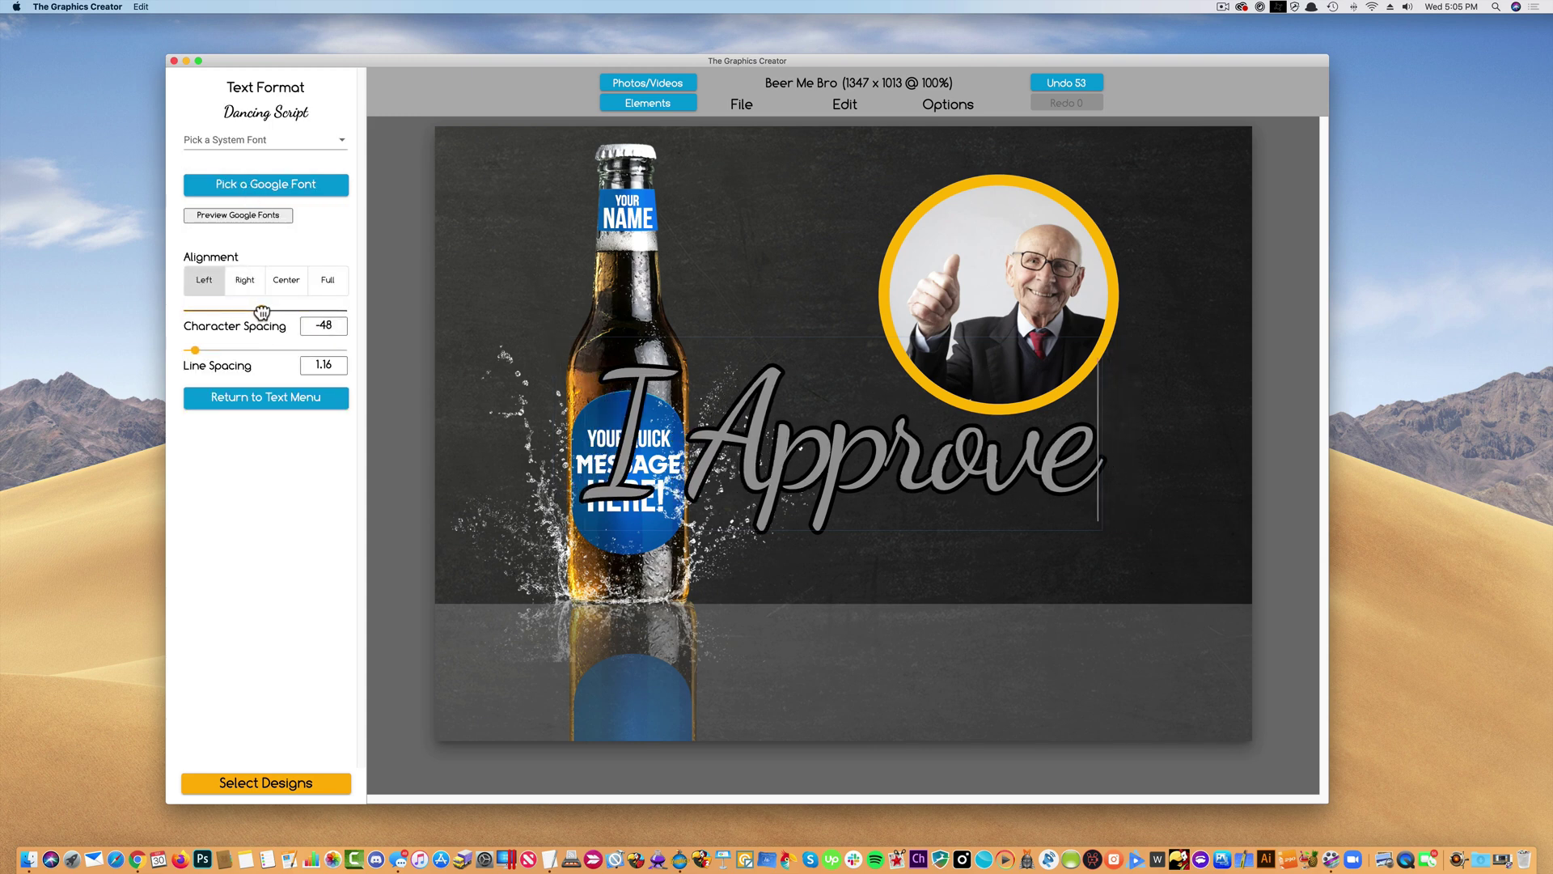
left_click(250, 403)
Step: Set the outline strength of the "I Approve" text to 13
left_click(253, 317)
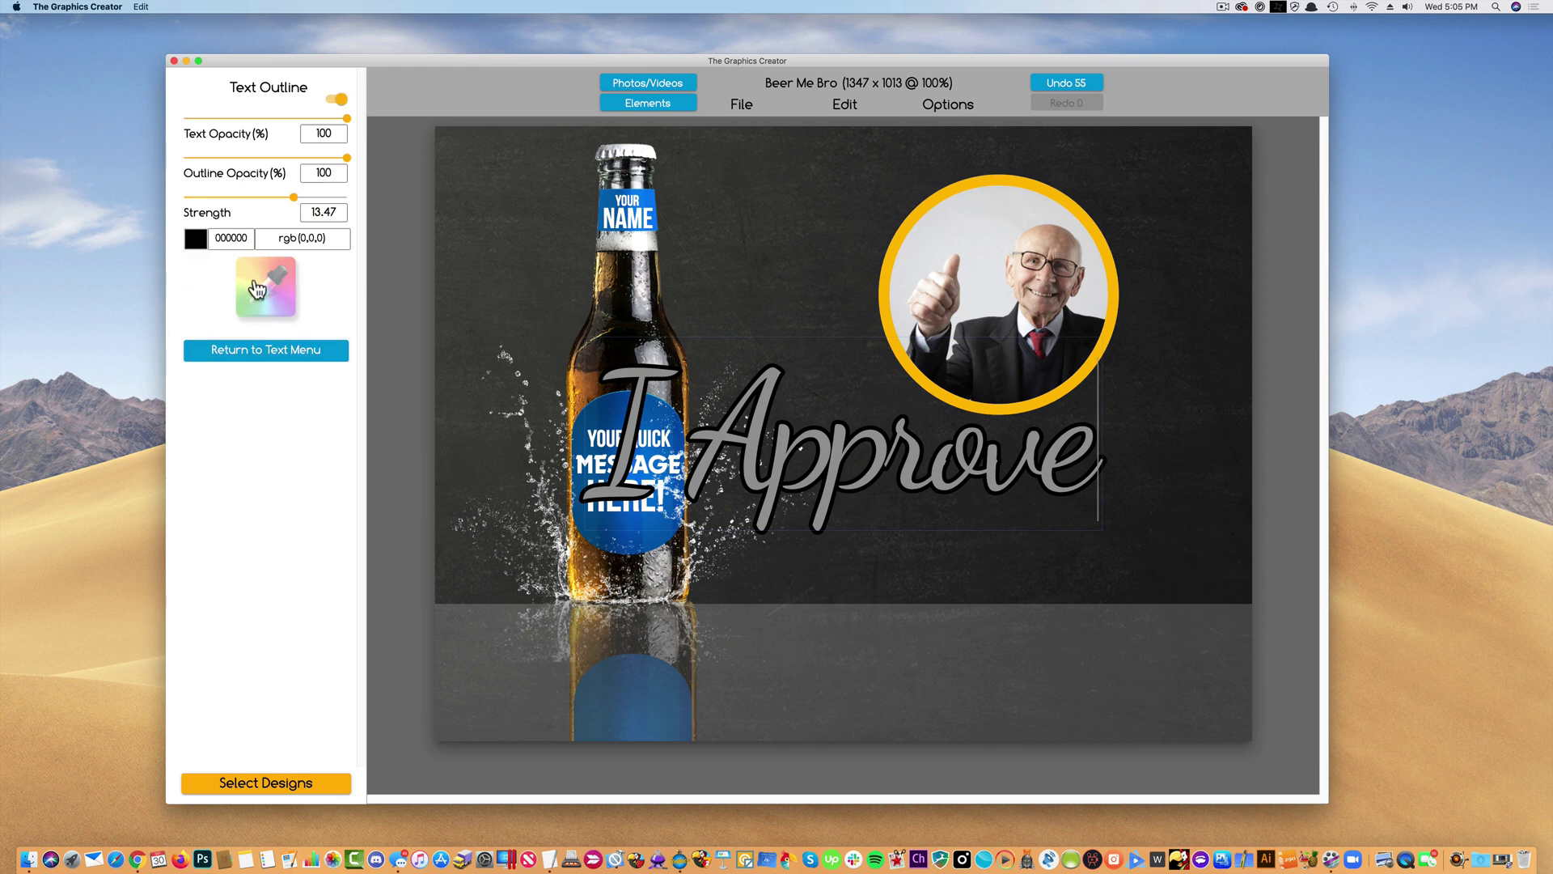
left_click_drag(293, 197, 223, 198)
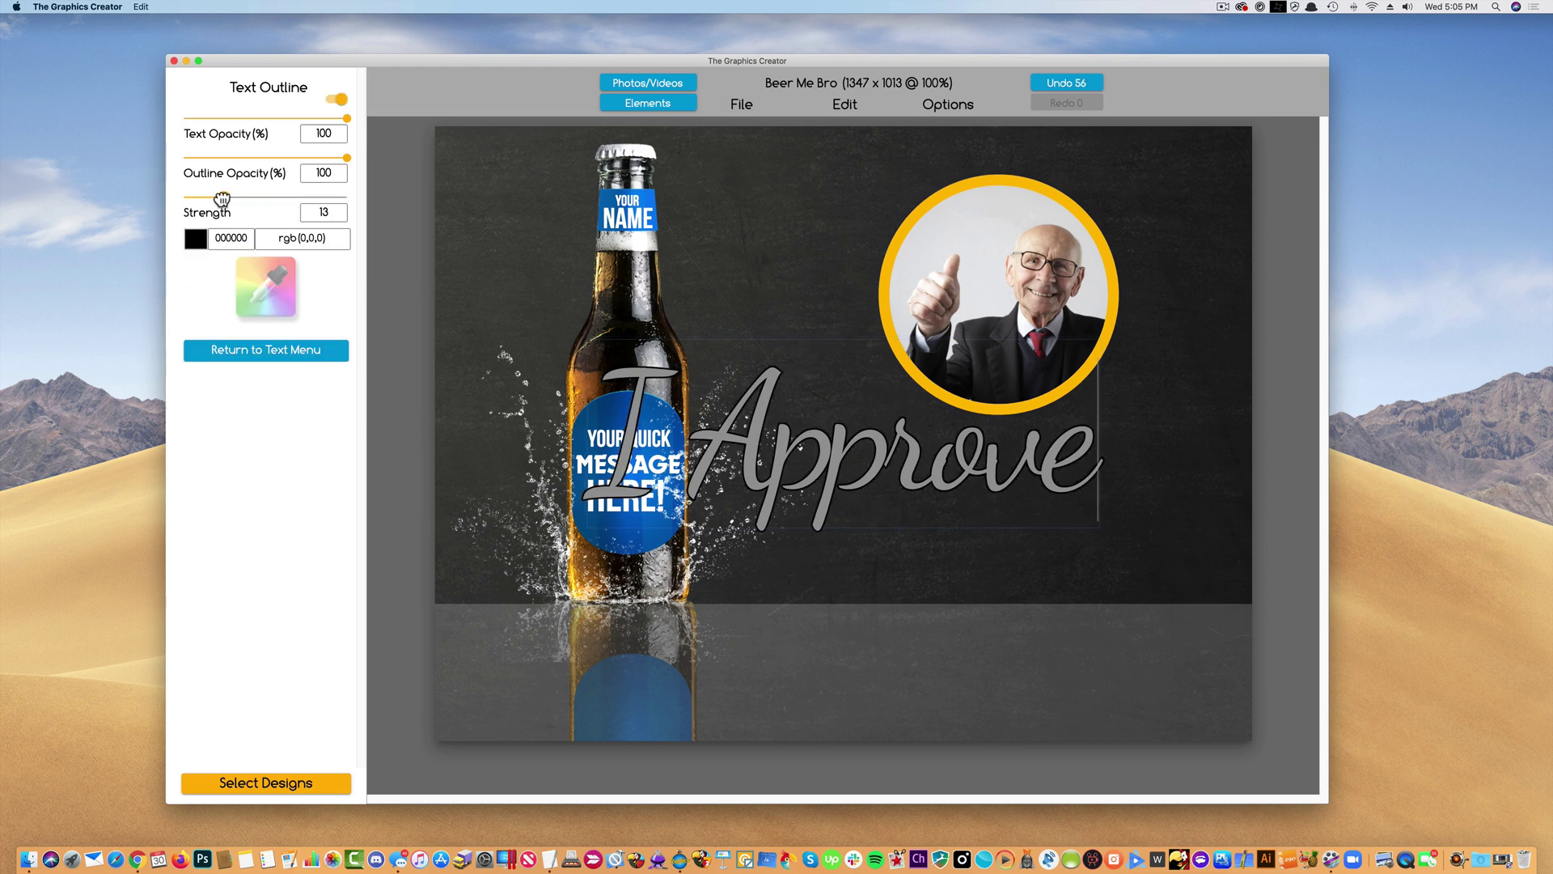
left_click(256, 355)
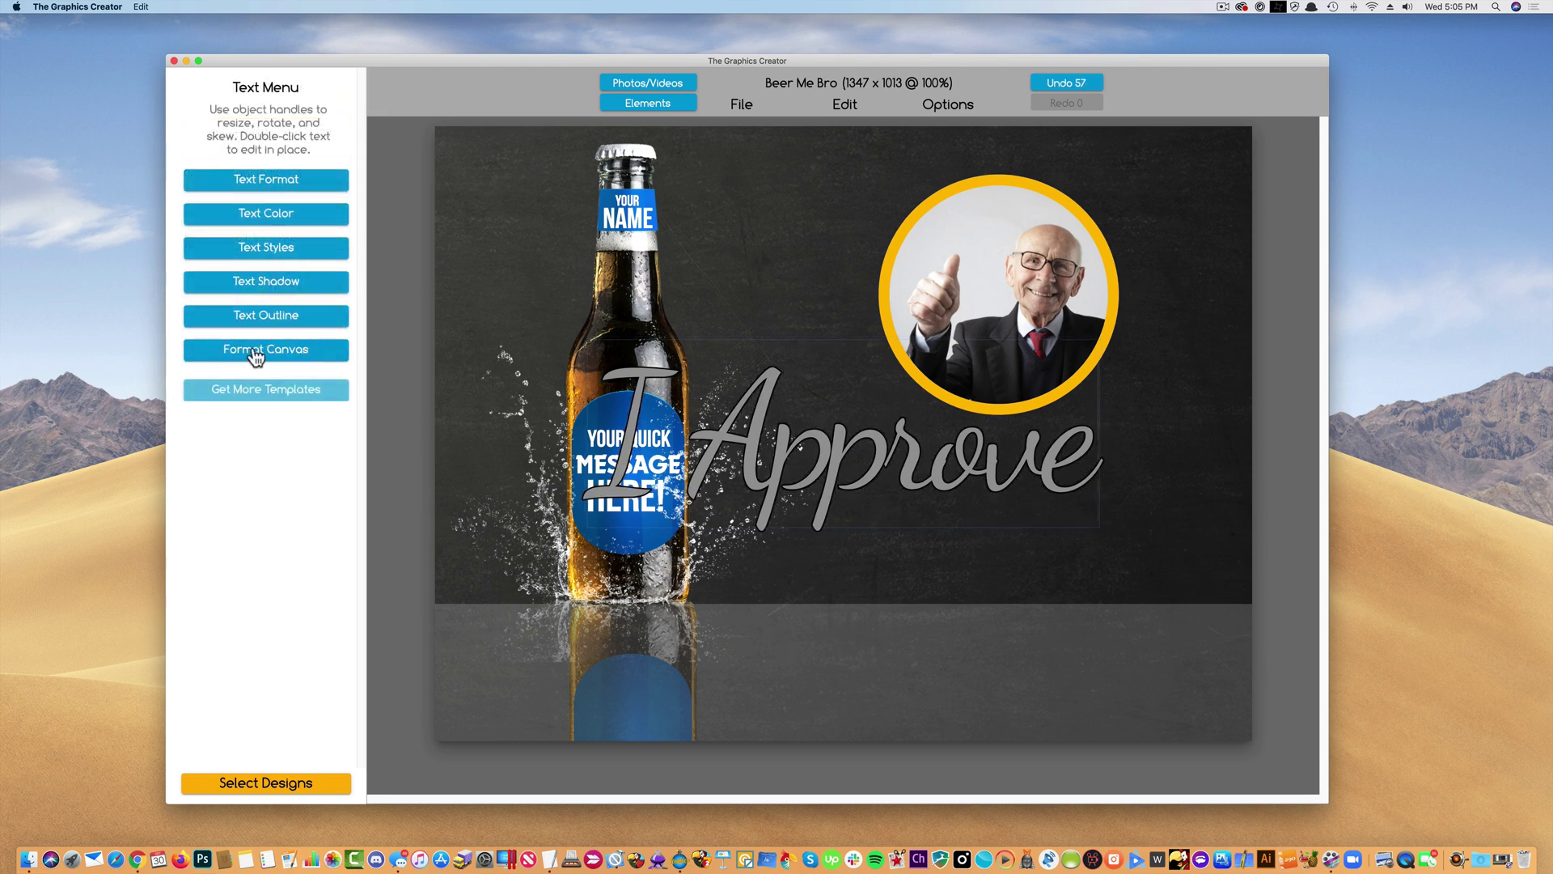
Step: Color the whole "I Approve" text solid orange-yellow FFBC00
left_click(260, 215)
left_click(197, 283)
mouse_move(215, 293)
left_mouse_down()
mouse_move(243, 305)
mouse_move(215, 295)
mouse_move(228, 285)
left_mouse_up()
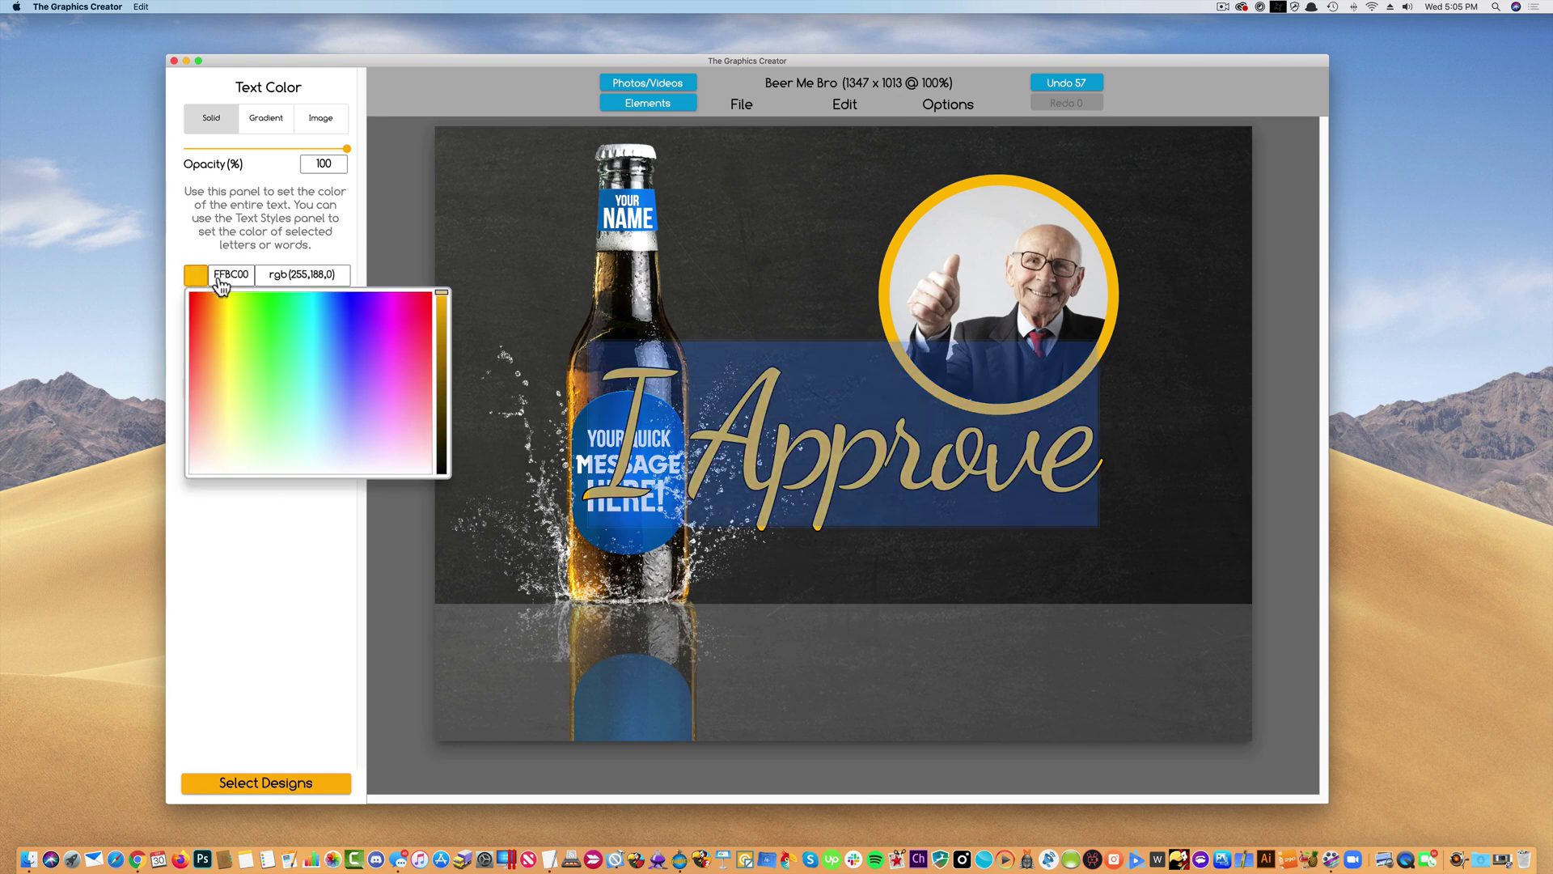
Step: Close the text color picker and shrink the "I Approve" text to fit beneath the photo circle
left_click(906, 524)
left_click(841, 478)
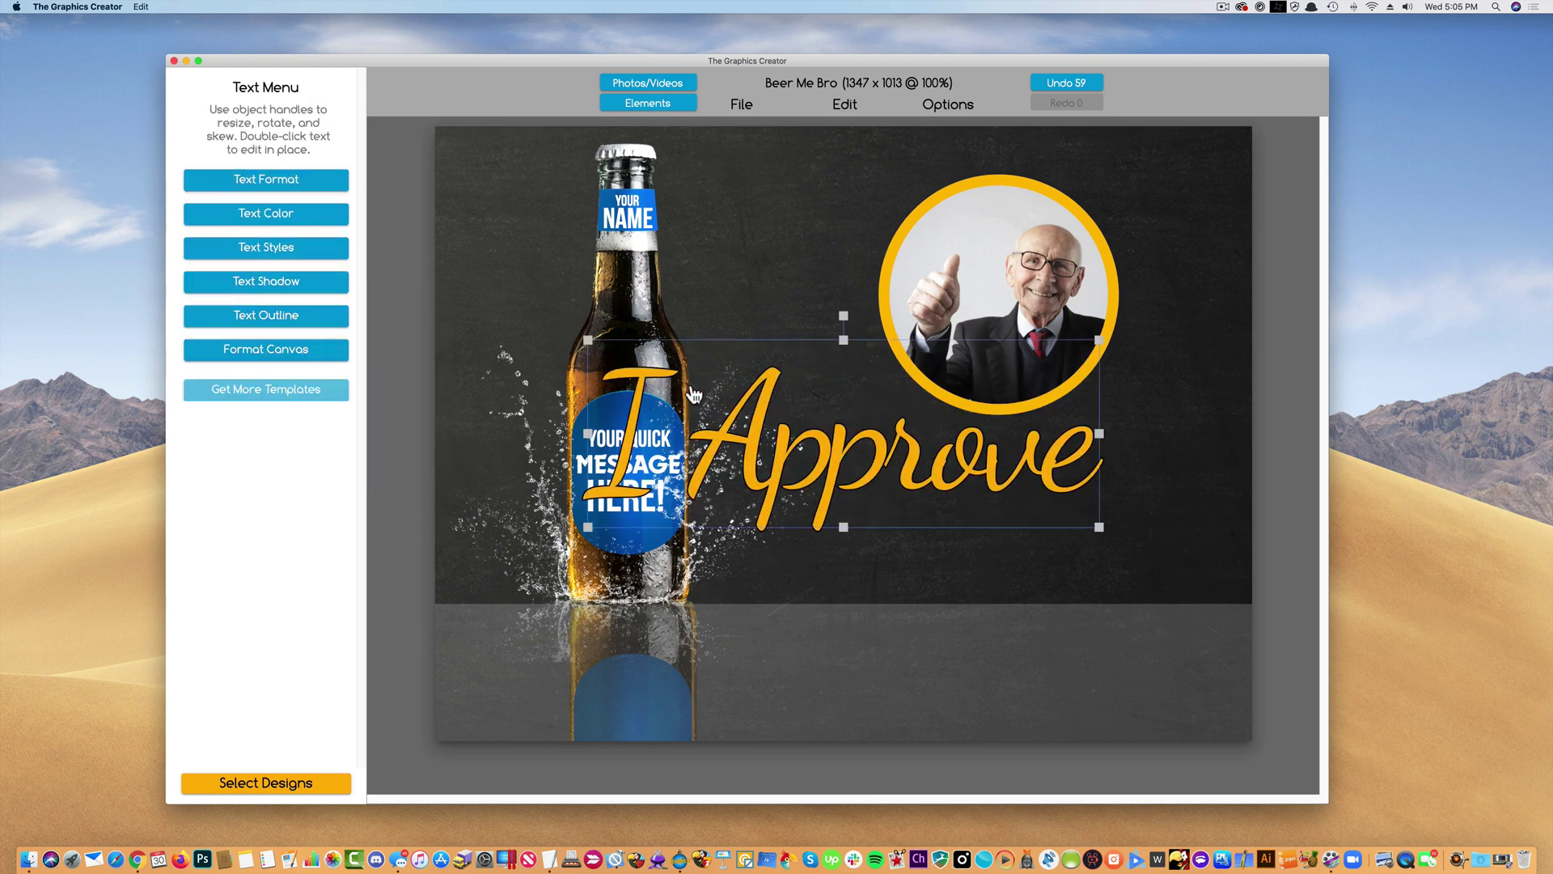
left_click_drag(586, 338, 877, 452)
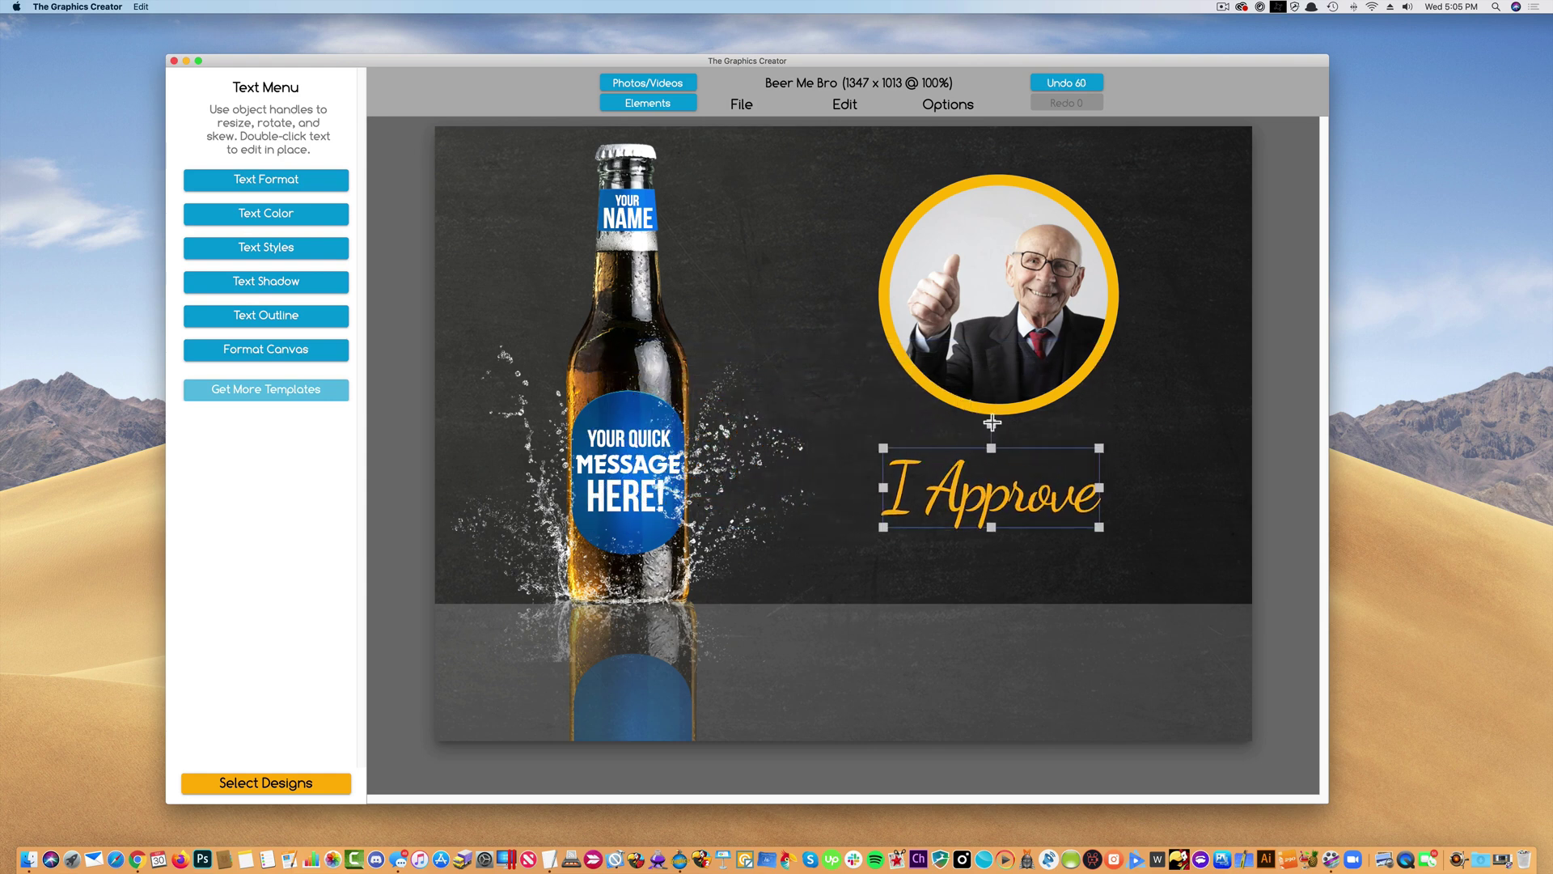
Step: Tilt the "I Approve" text slightly counterclockwise, slant its letters rightward, enlarge it, and place it over the photo circle's lower edge
left_click_drag(991, 423, 973, 429)
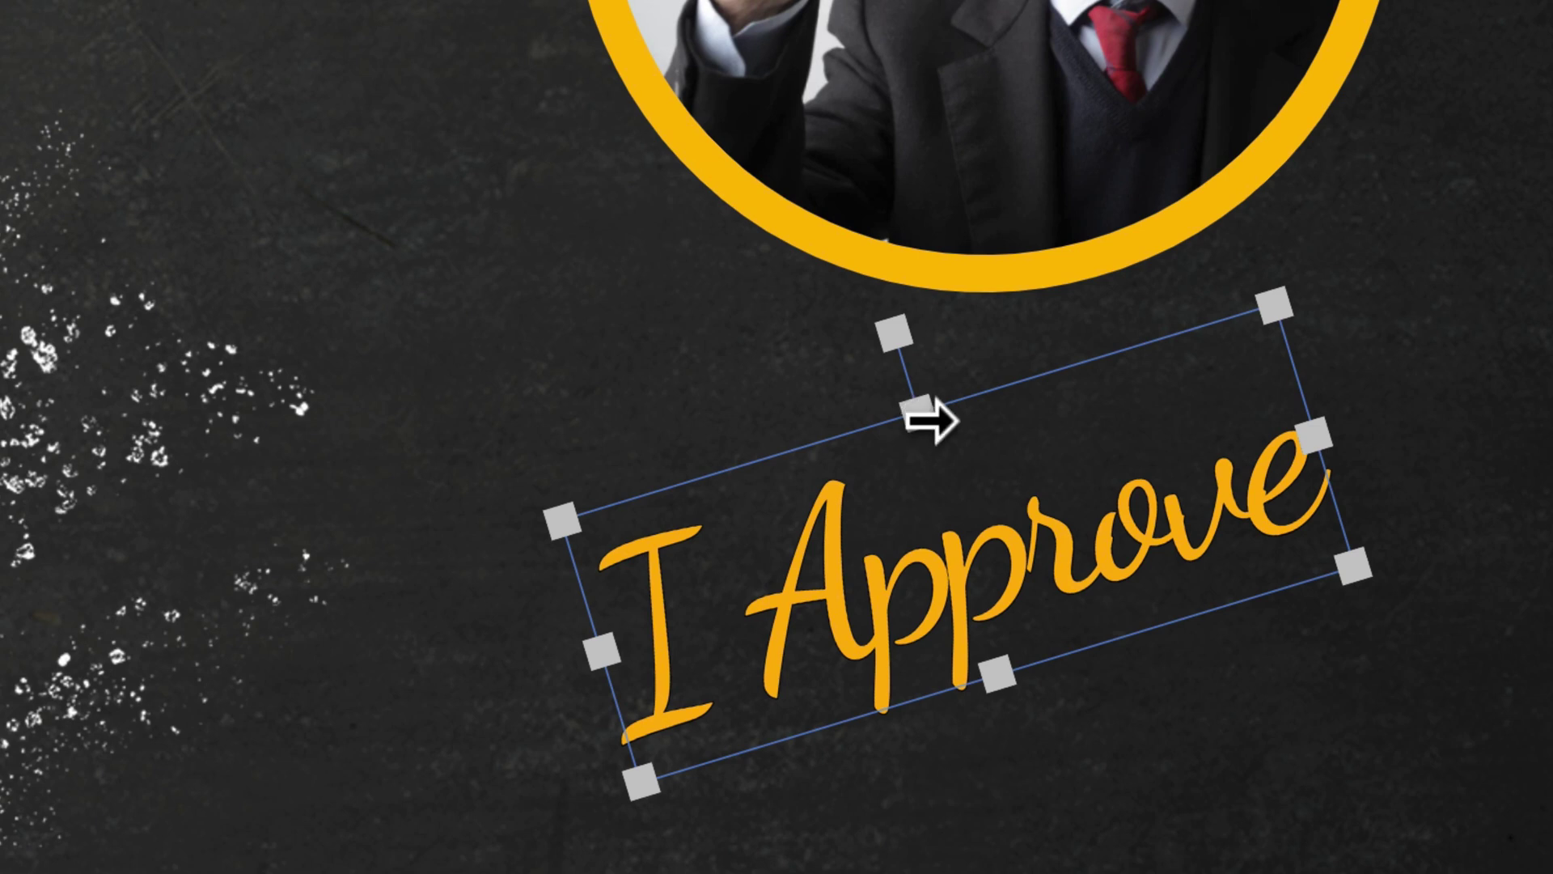
left_click_drag(930, 419, 977, 420)
left_click_drag(940, 322, 977, 307)
left_click_drag(608, 732, 503, 776)
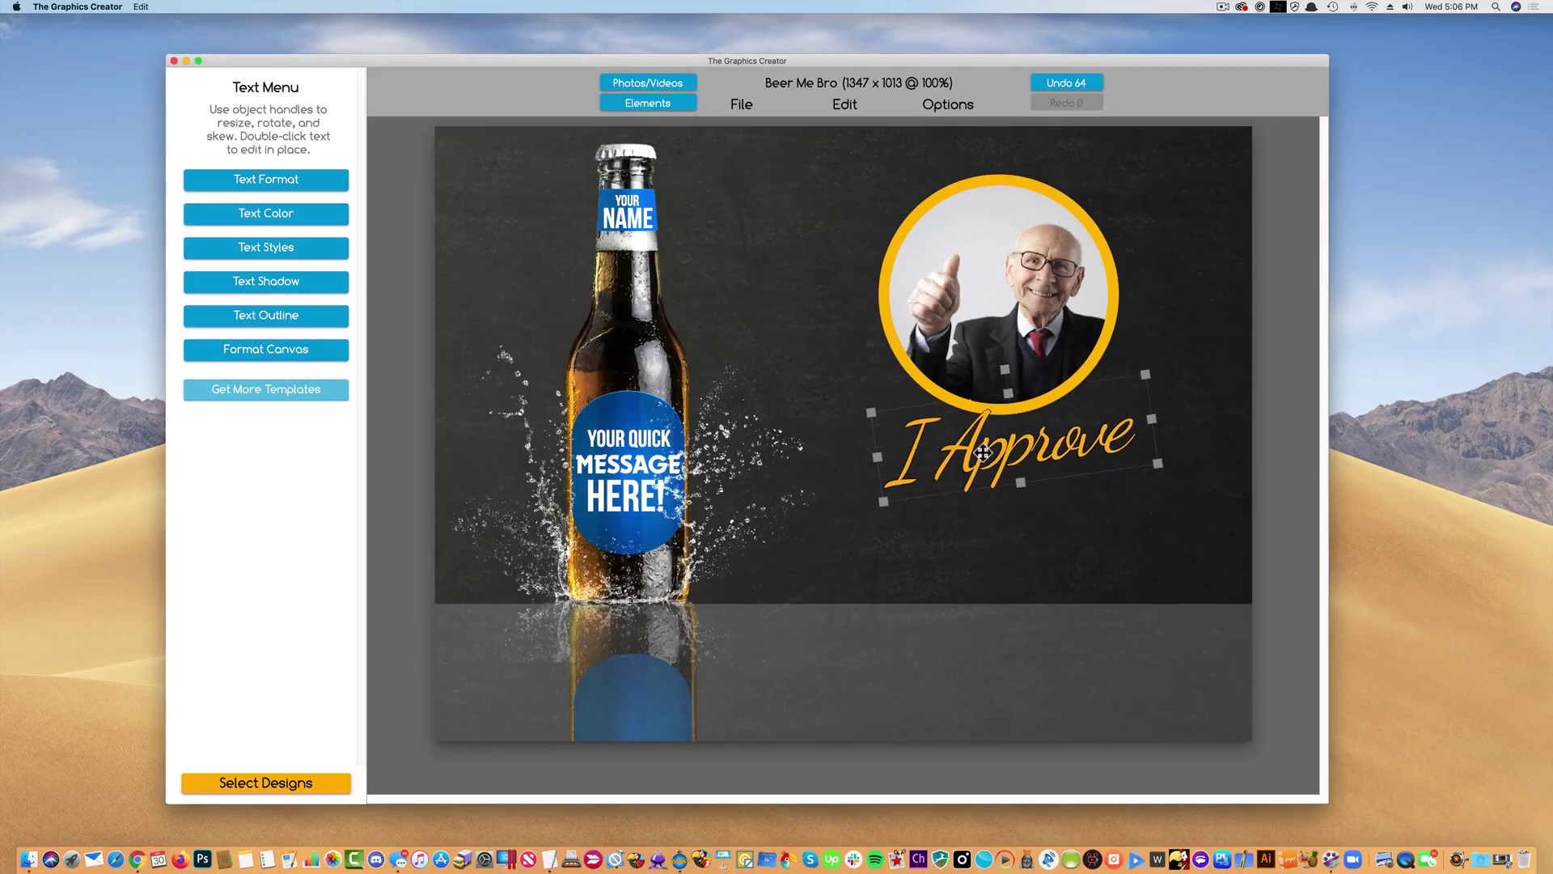
left_click_drag(833, 651, 921, 311)
left_click_drag(977, 414, 977, 414)
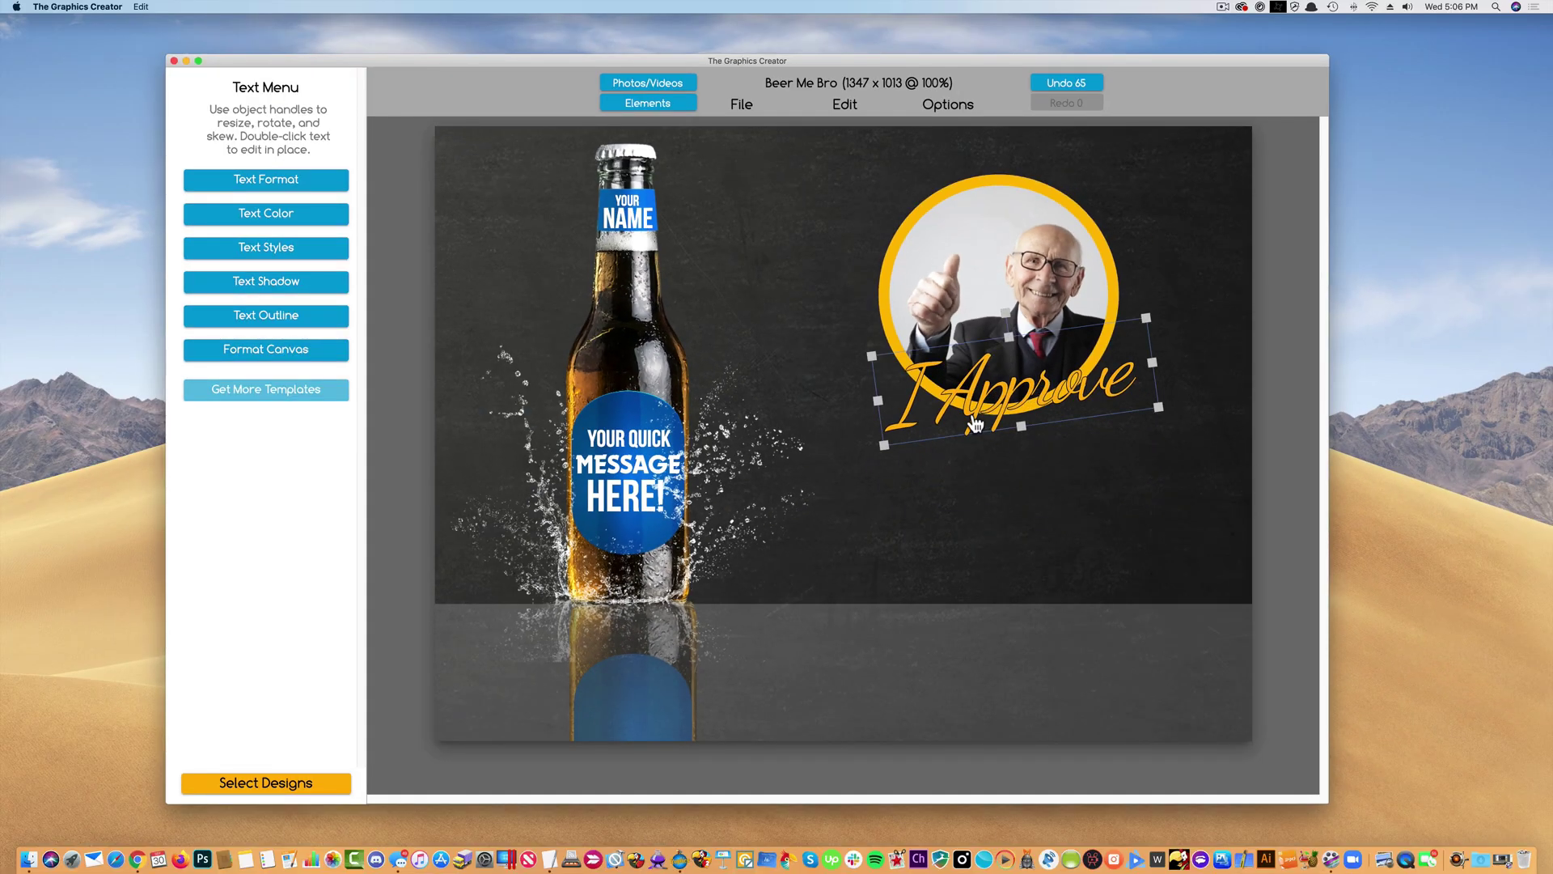
Step: Thicken the outline of the "I Approve" text so it stands out against the photo circle
left_click(273, 317)
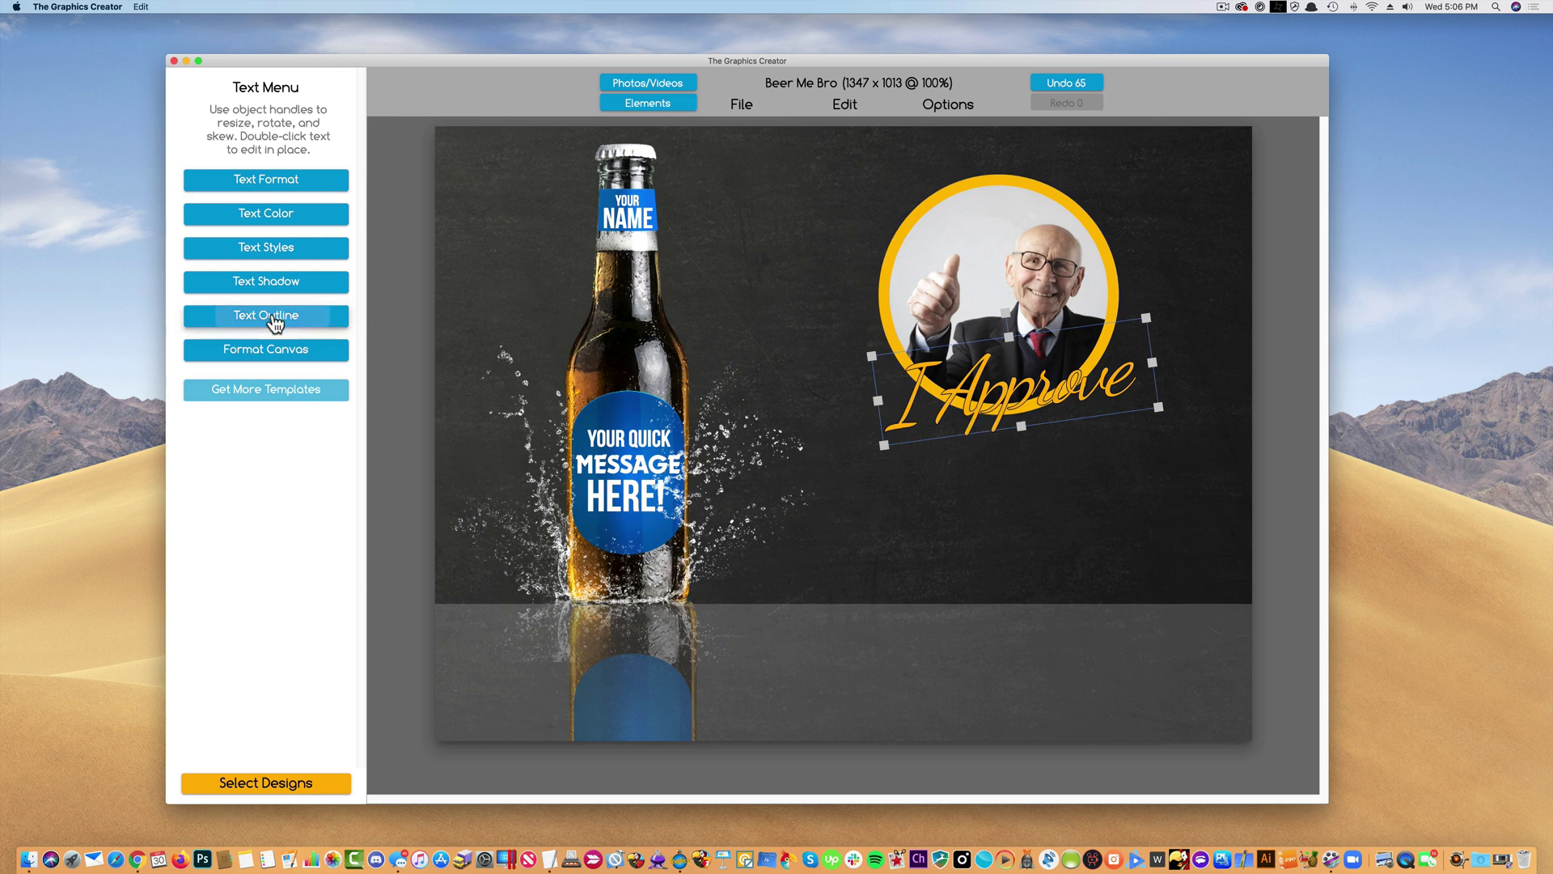
left_click_drag(230, 198, 274, 201)
left_click(264, 352)
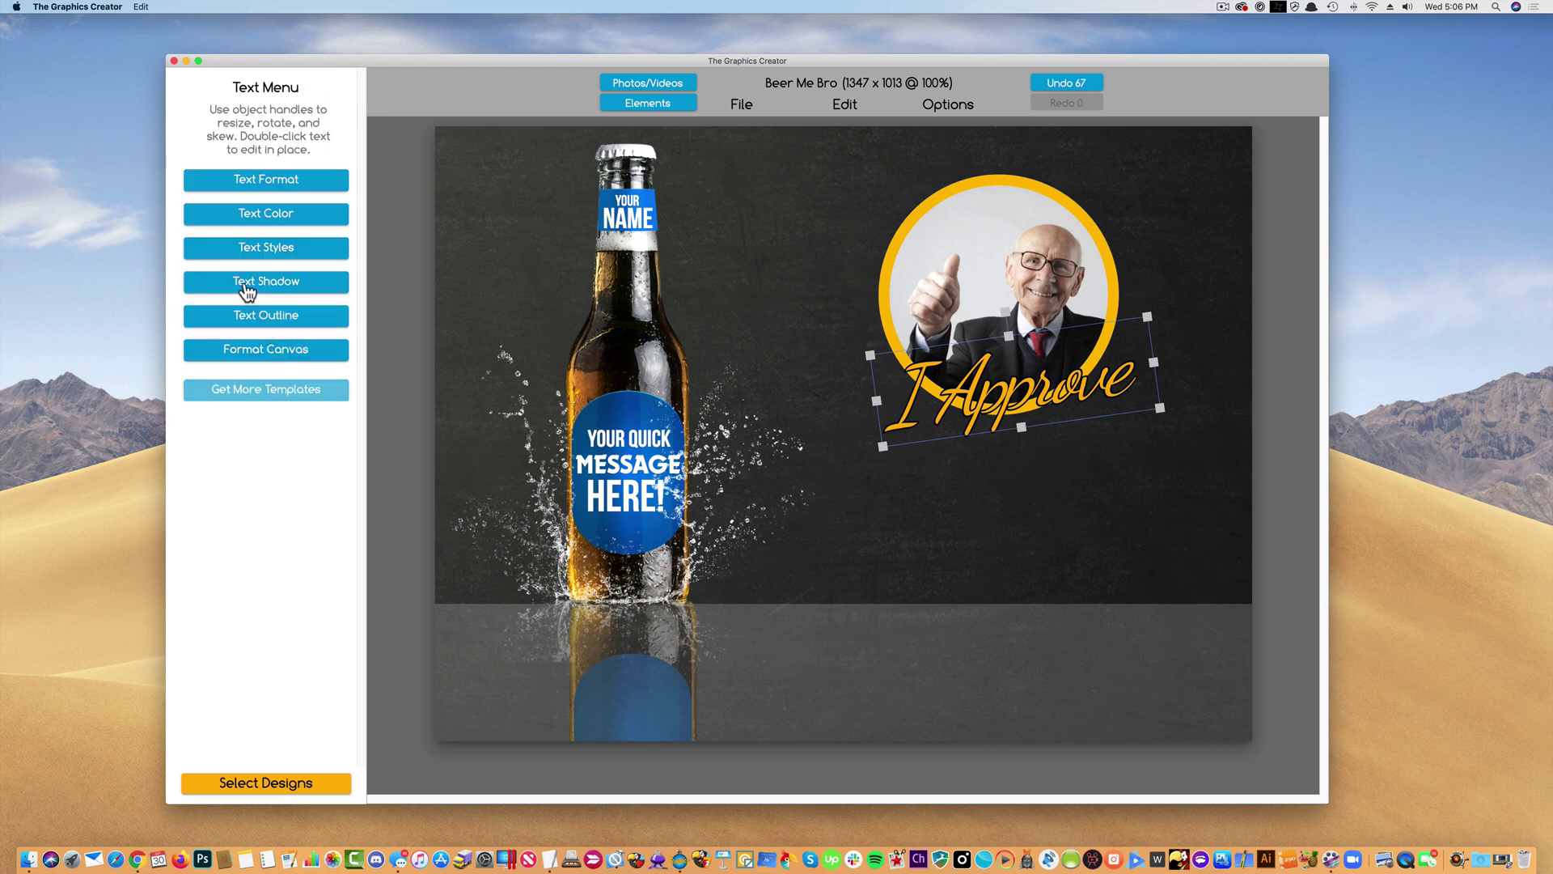
Step: Reduce the canvas height to 827 to crop the lower part of the bottle's reflection
left_click(266, 349)
left_click_drag(203, 327, 197, 327)
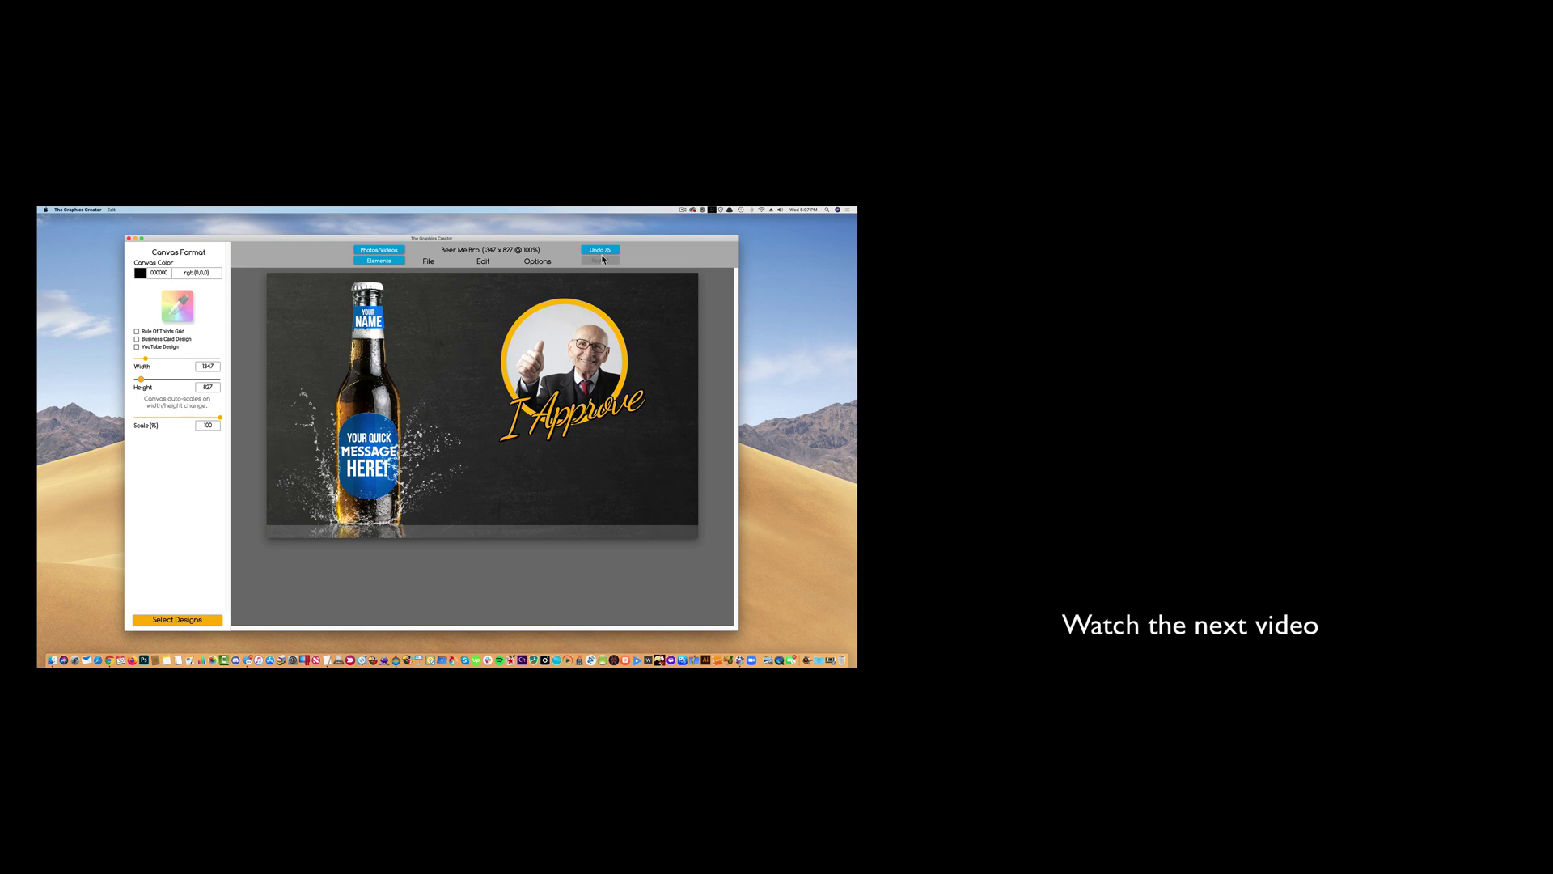
left_click(683, 209)
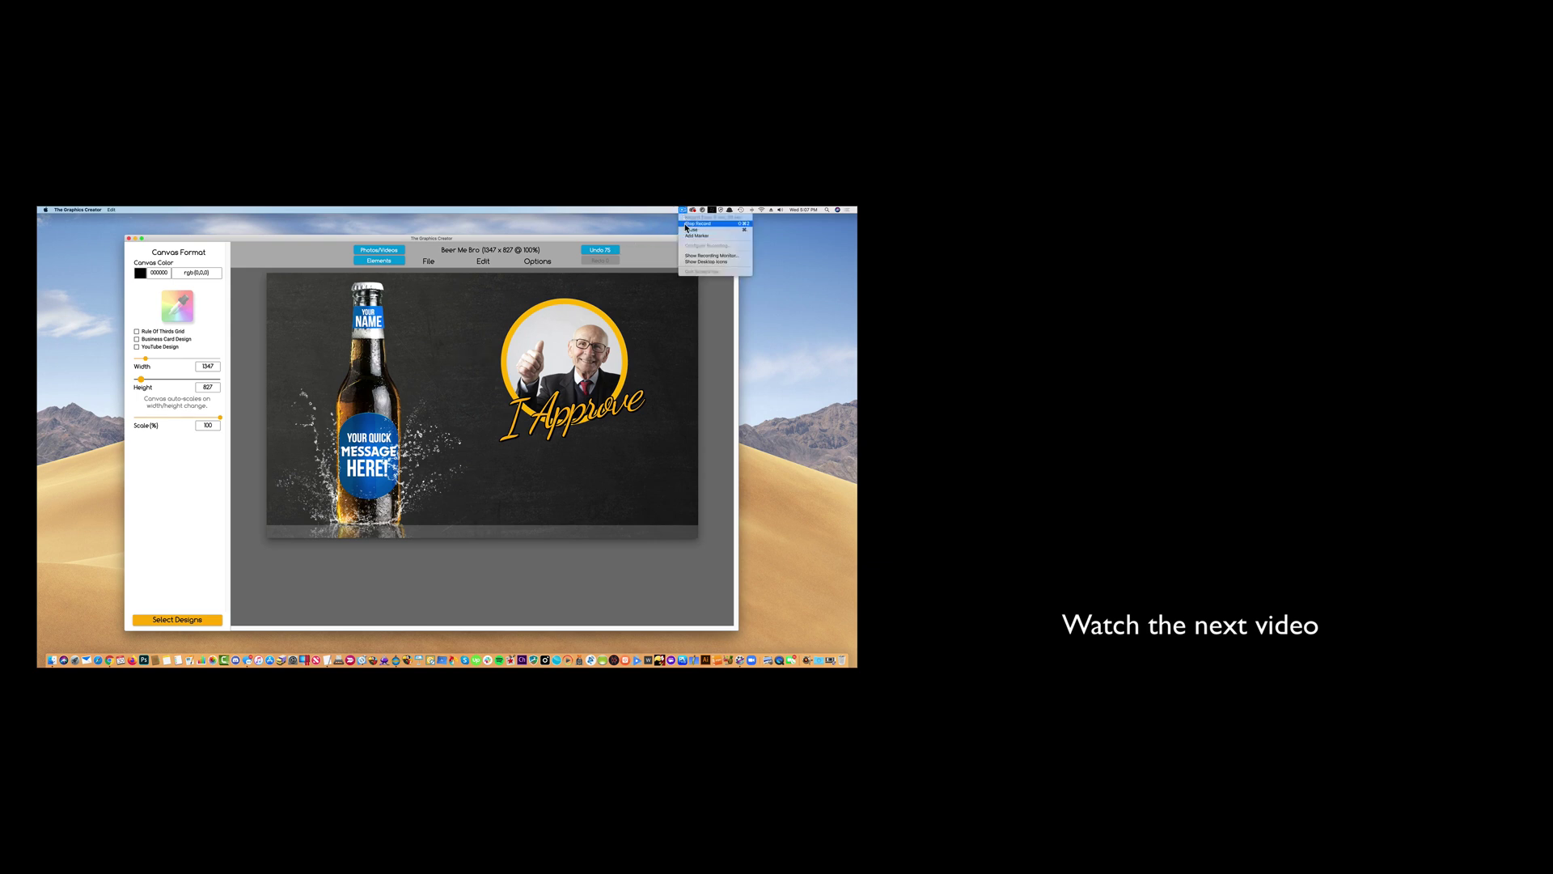